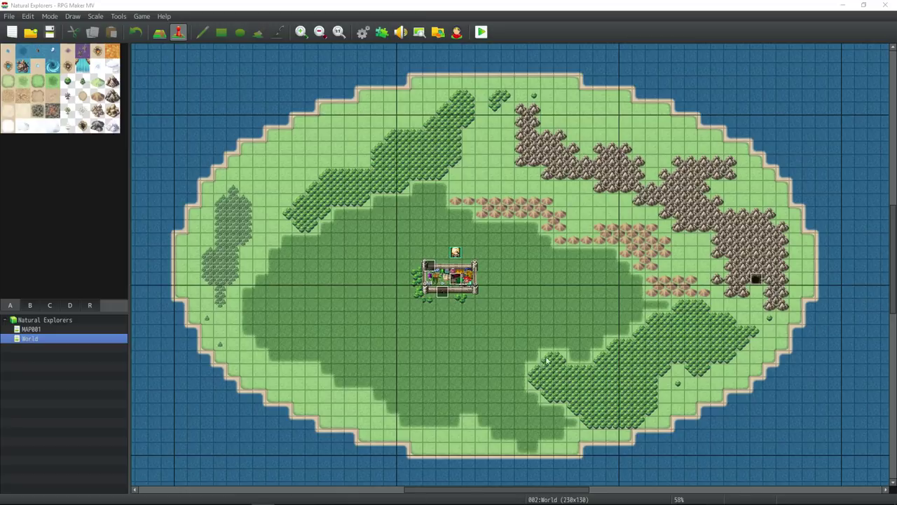
- Read through the suggestions in Idea Comments.txt down to the legend, including the coin art entry, and close the file
mouse_move(504, 502)
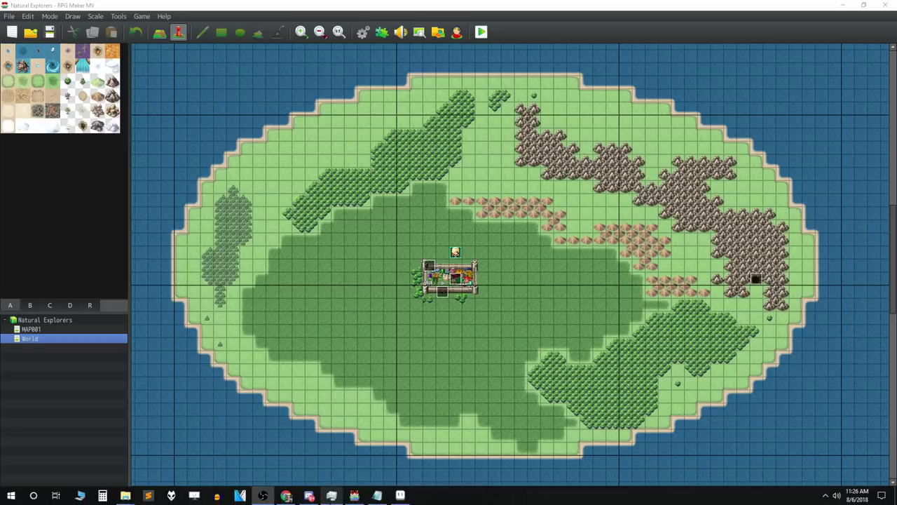
left_click(377, 494)
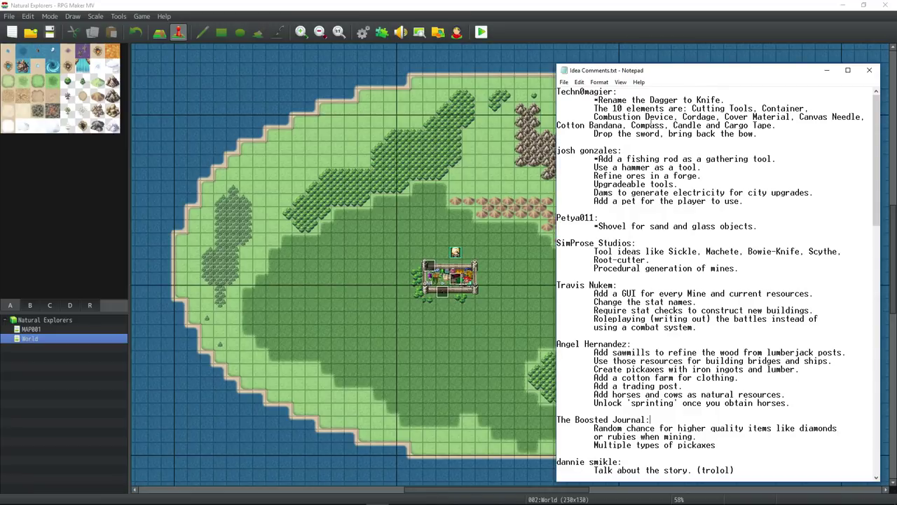
scroll(650, 122, "down", 3)
scroll(650, 122, "down", 3)
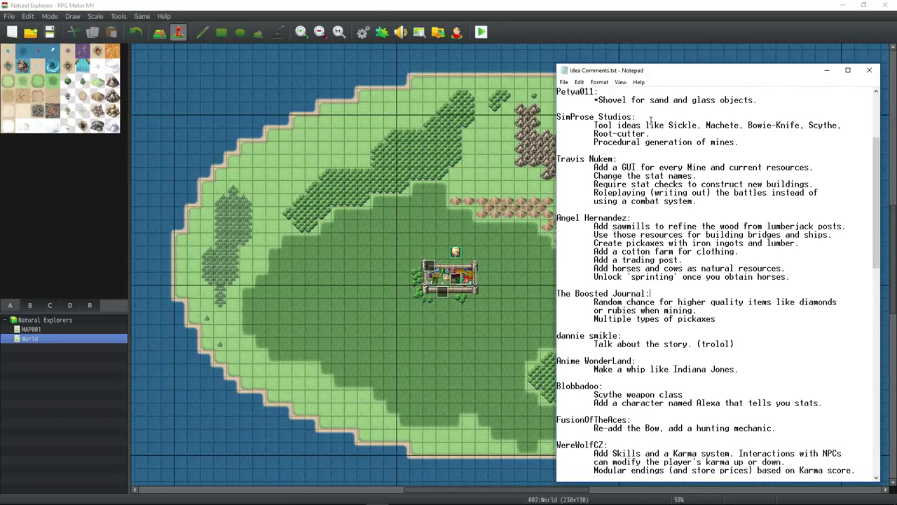
scroll(650, 122, "down", 3)
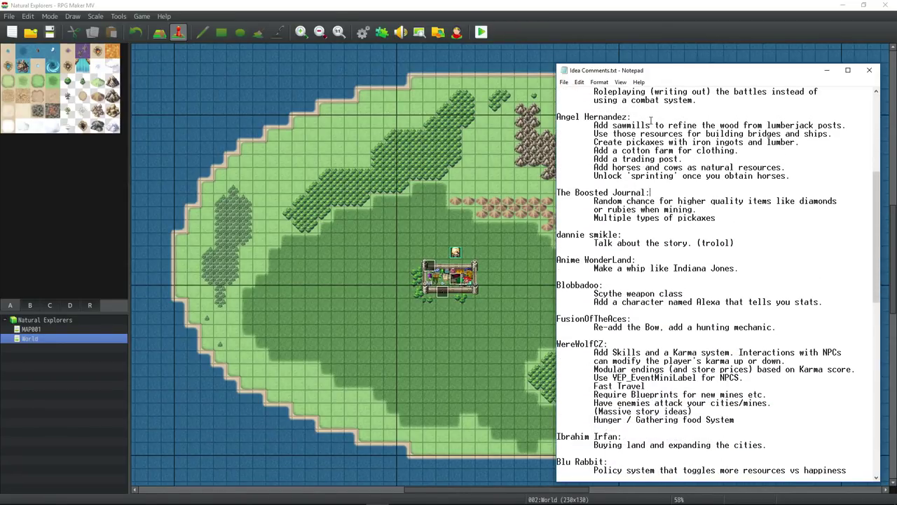
scroll(650, 122, "down", 9)
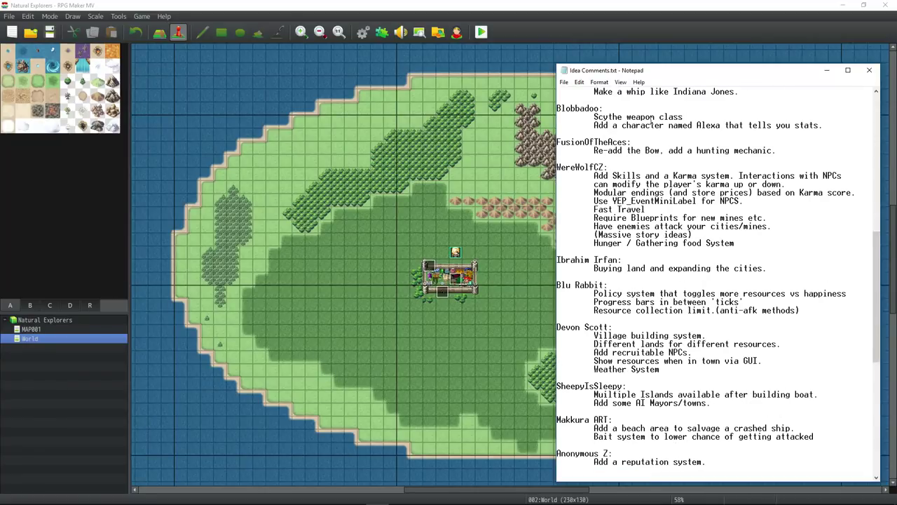
scroll(651, 122, "down", 11)
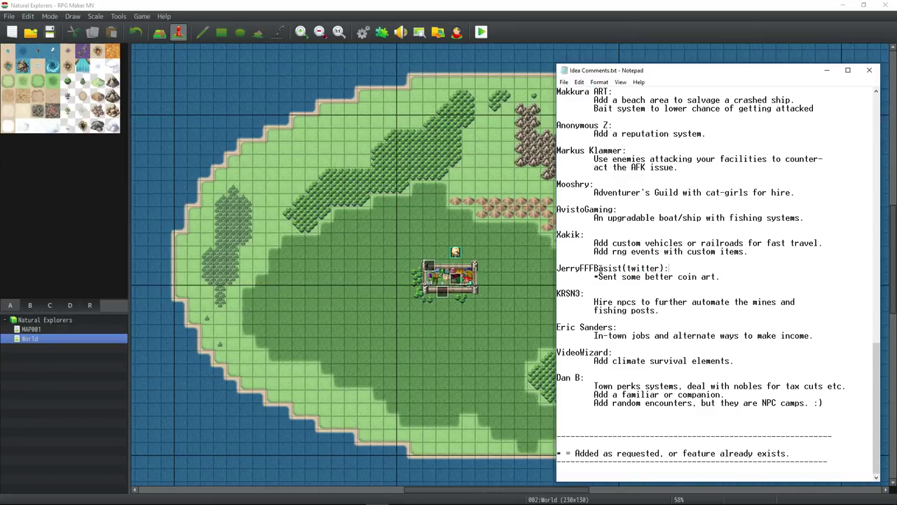
left_click_drag(599, 268, 720, 272)
left_click(720, 270)
left_click(564, 82)
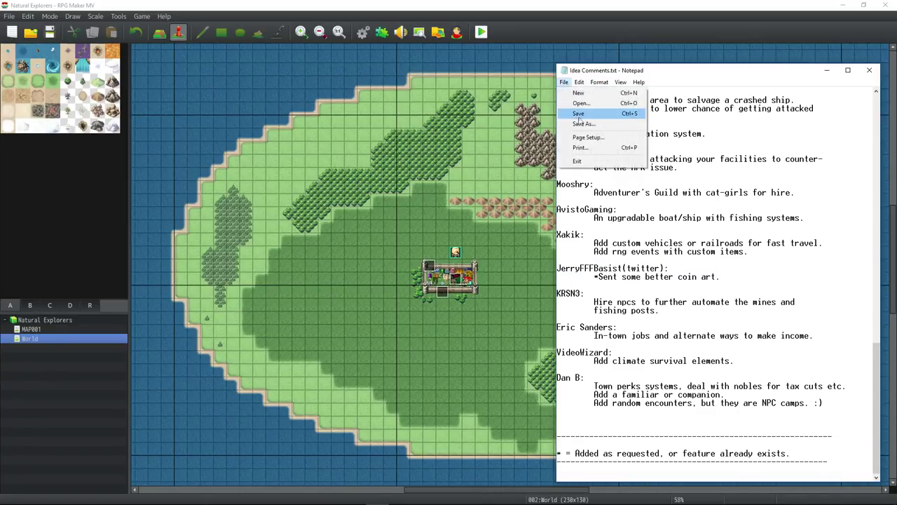
left_click(582, 162)
- Inspect the coin sprite sheet used by animation 0128 in the database and play that animation
left_click(362, 32)
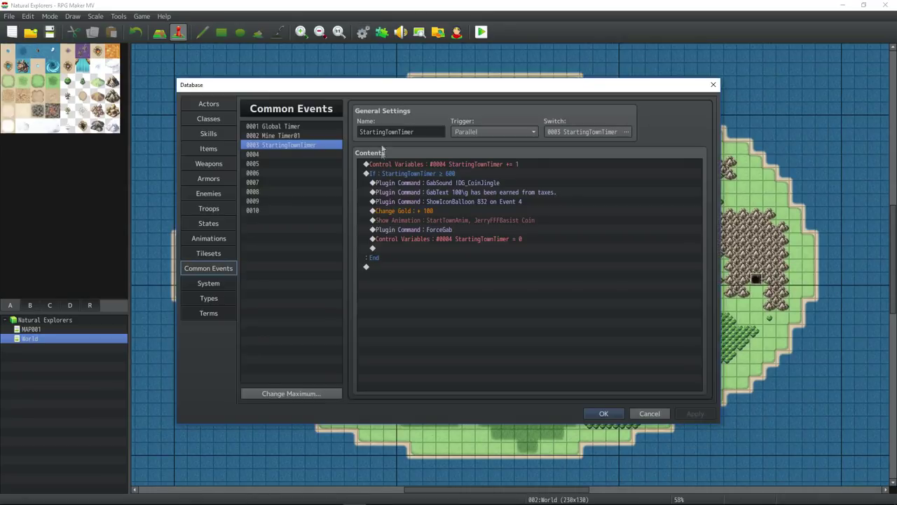
left_click(217, 239)
left_click(439, 155)
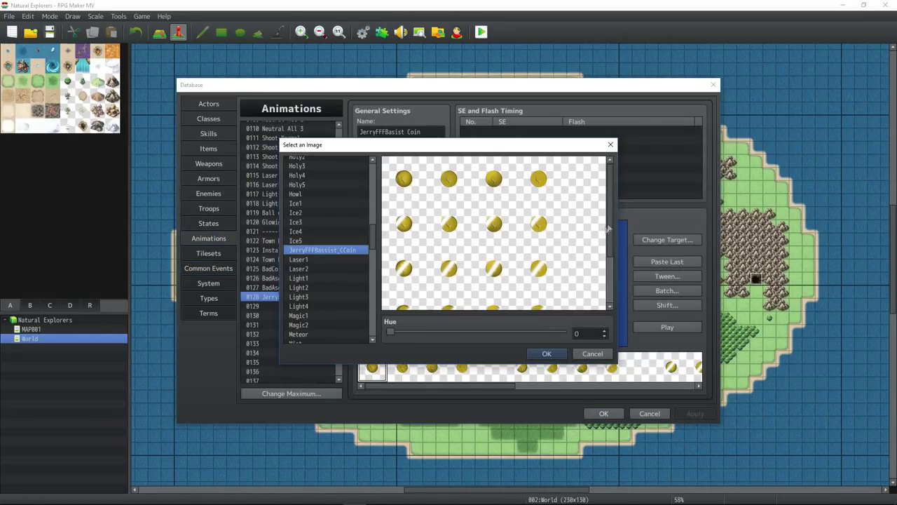
scroll(610, 276, "down", 2)
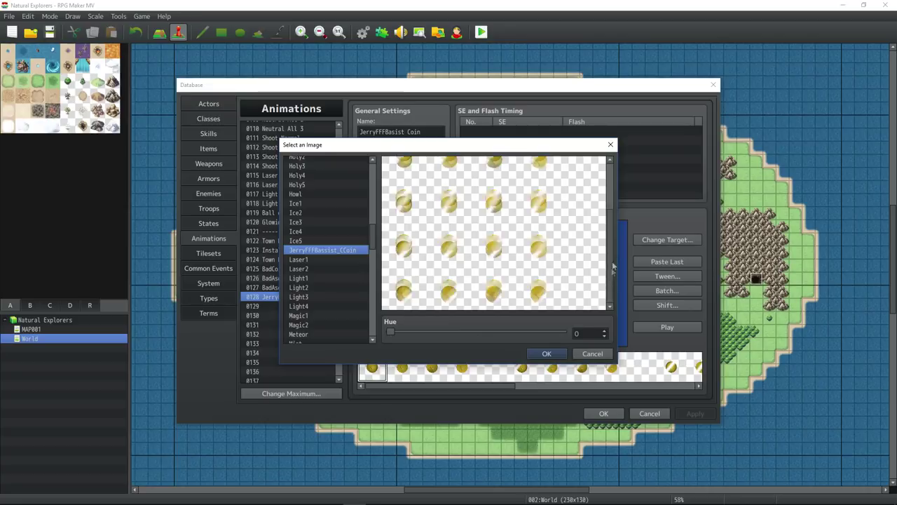
scroll(610, 270, "up", 2)
scroll(616, 209, "down", 1)
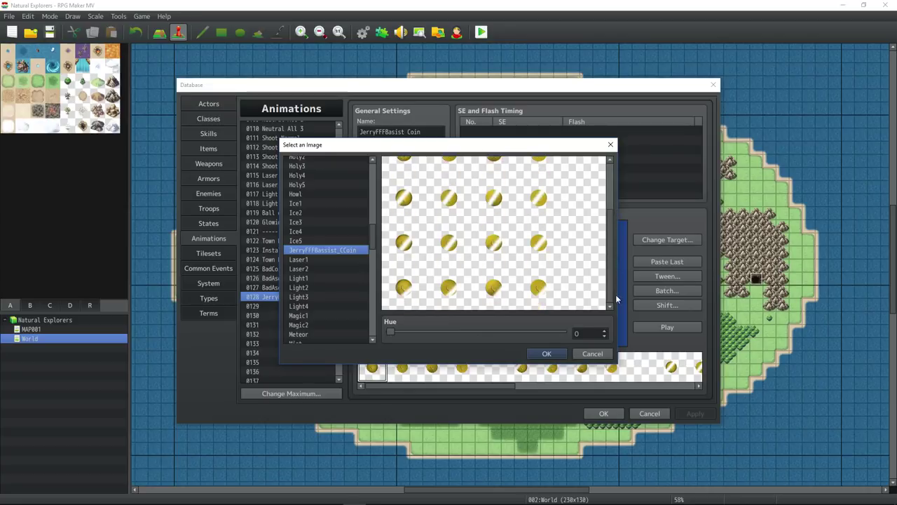
left_click(546, 354)
left_click(657, 325)
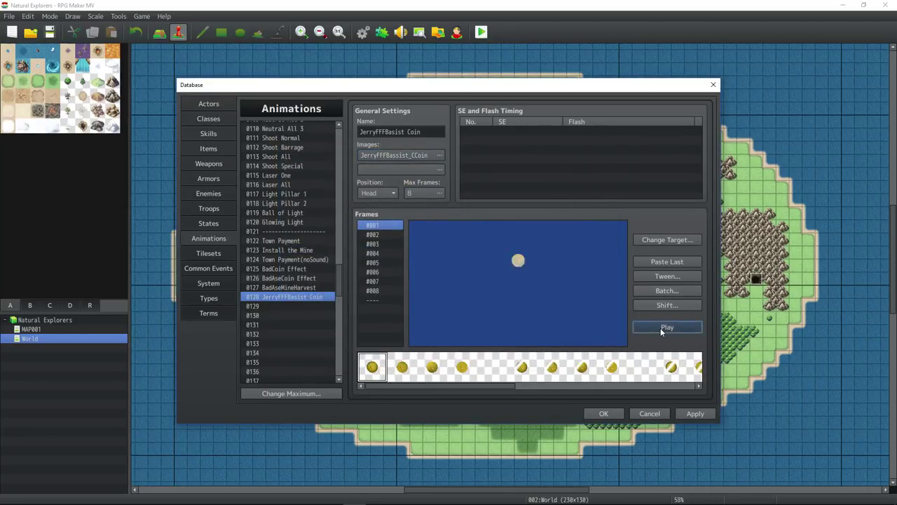
- Play the BadCoin Effect animation and replay coin animation 0128 to compare them, and apply the database state
left_click(301, 259)
left_click(301, 270)
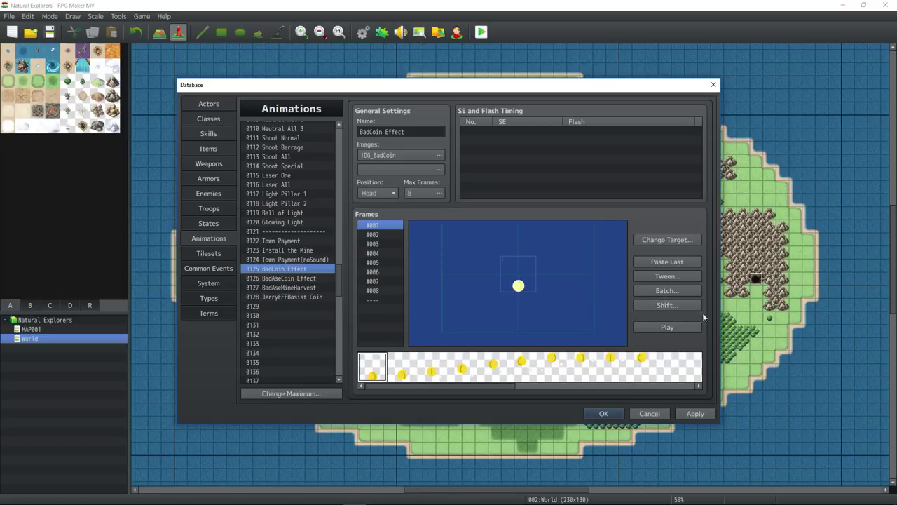
left_click(675, 326)
left_click(287, 296)
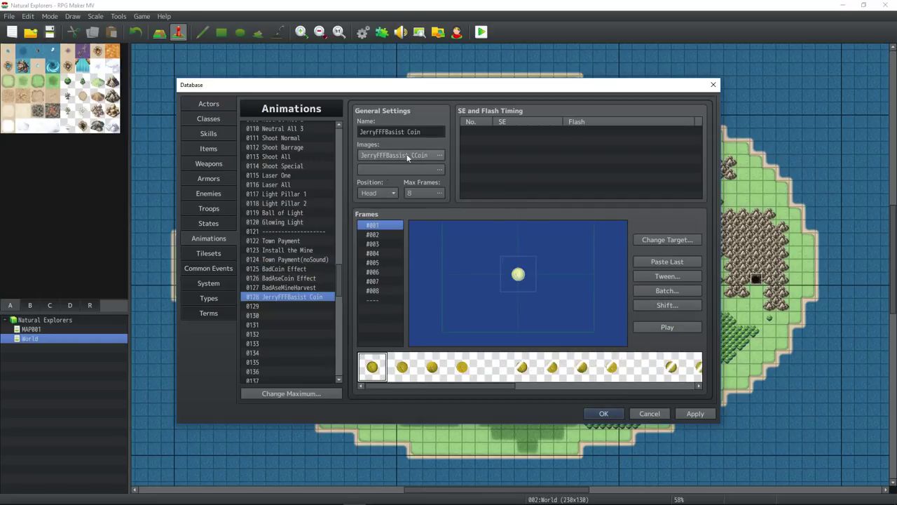
left_click(688, 328)
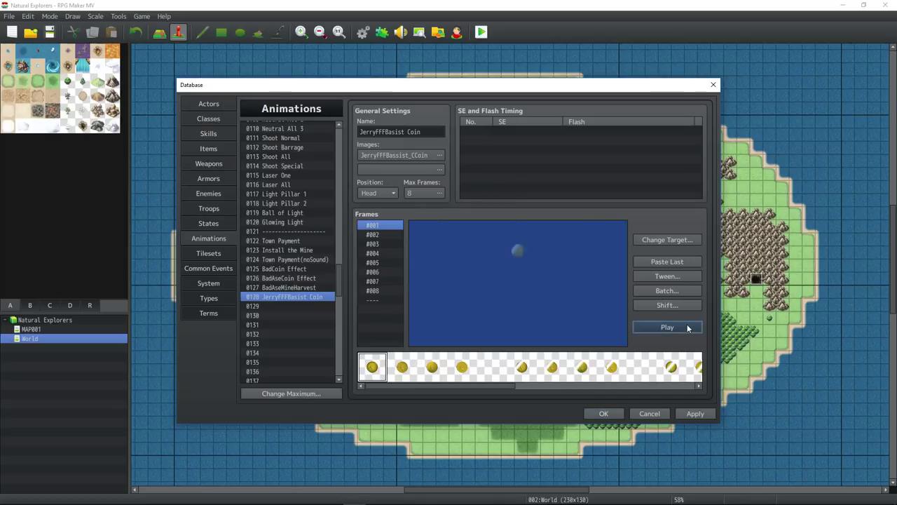
left_click(694, 414)
- Check the Show Animation command in the StartingTownTimer common event, close the database and save the project
left_click(223, 268)
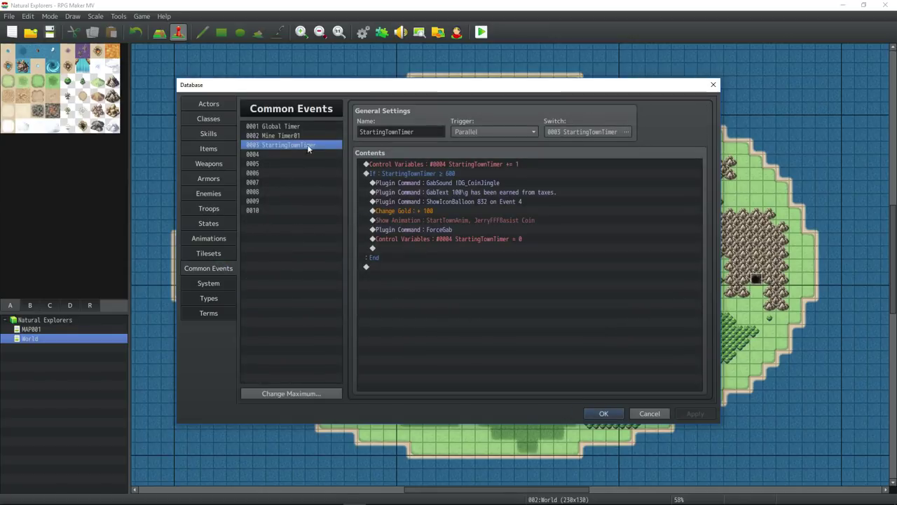
left_click(460, 221)
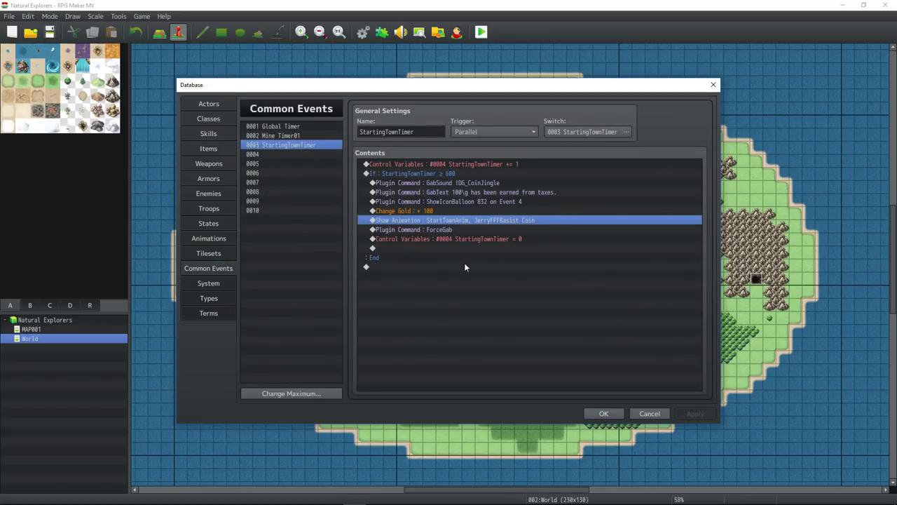
left_click(50, 32)
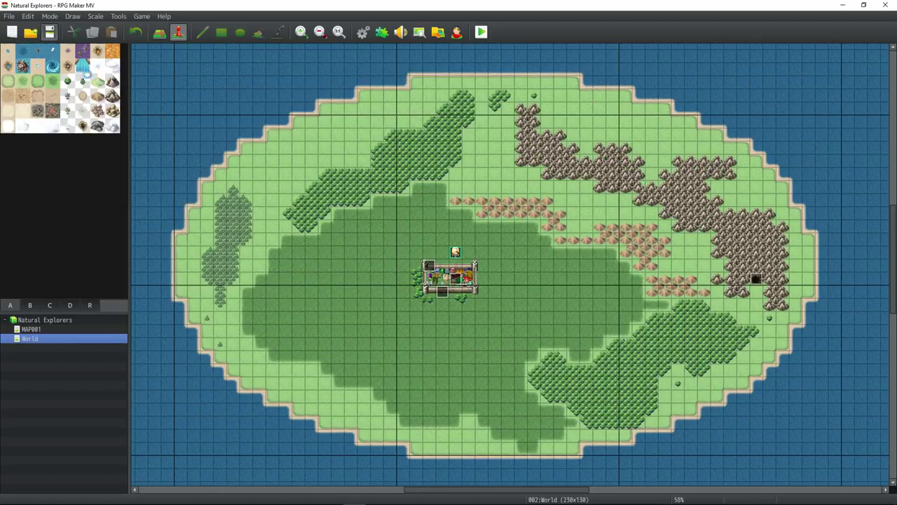
- Switch to Aseprite
mouse_move(313, 499)
mouse_move(399, 496)
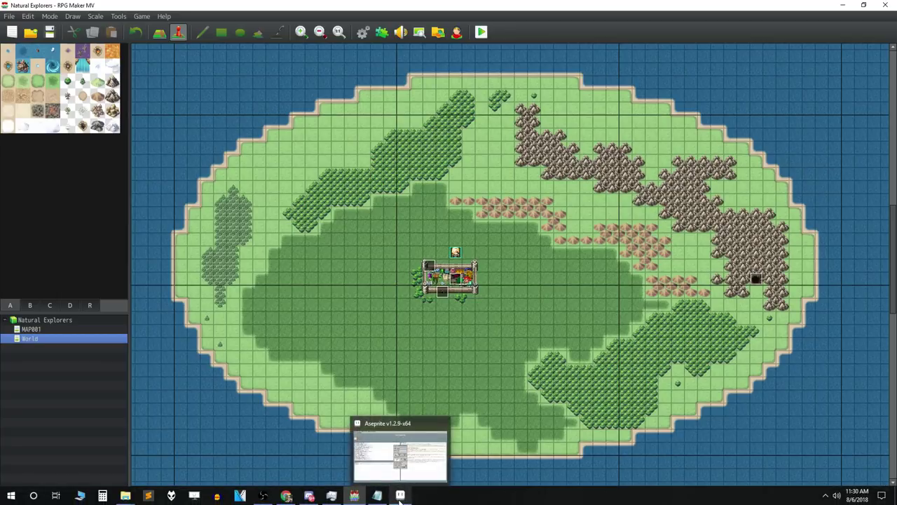
left_click(400, 497)
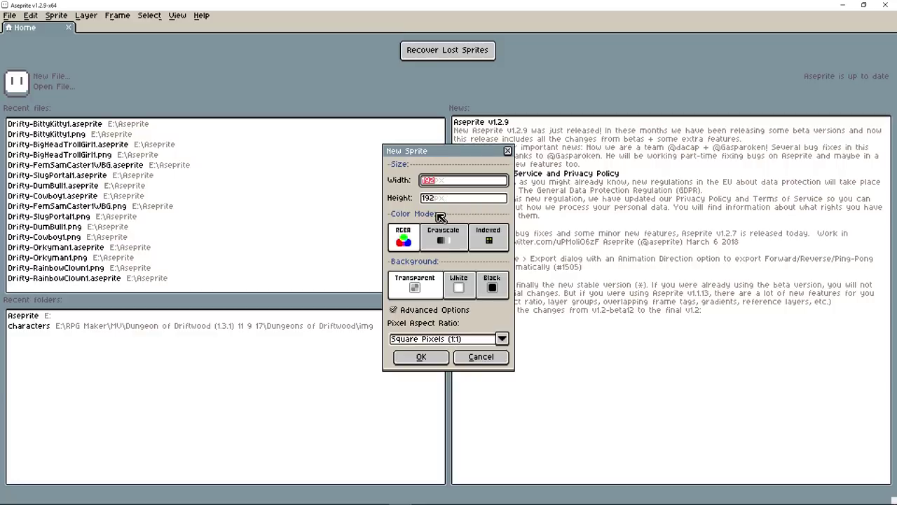
- Divide 720 by 4 in Calculator
left_click(616, 325)
left_click(653, 370)
left_click(653, 393)
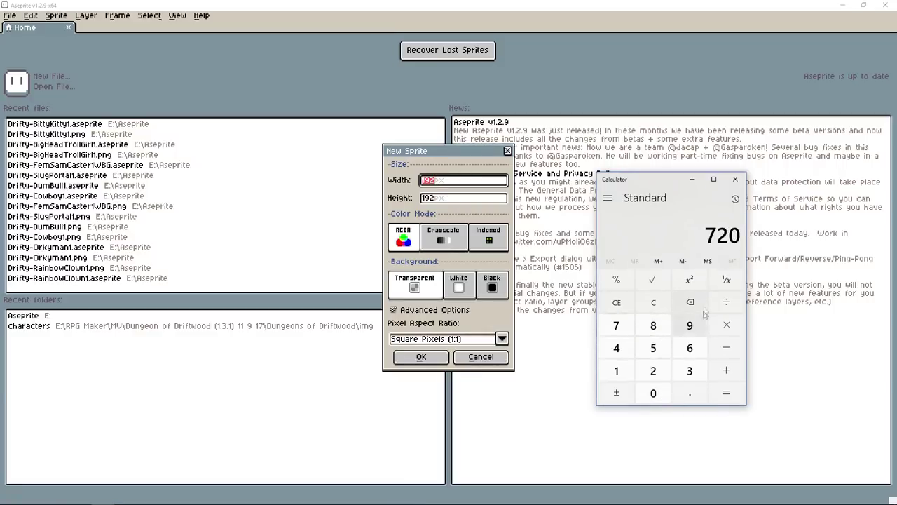
left_click(727, 305)
left_click(616, 349)
left_click(716, 392)
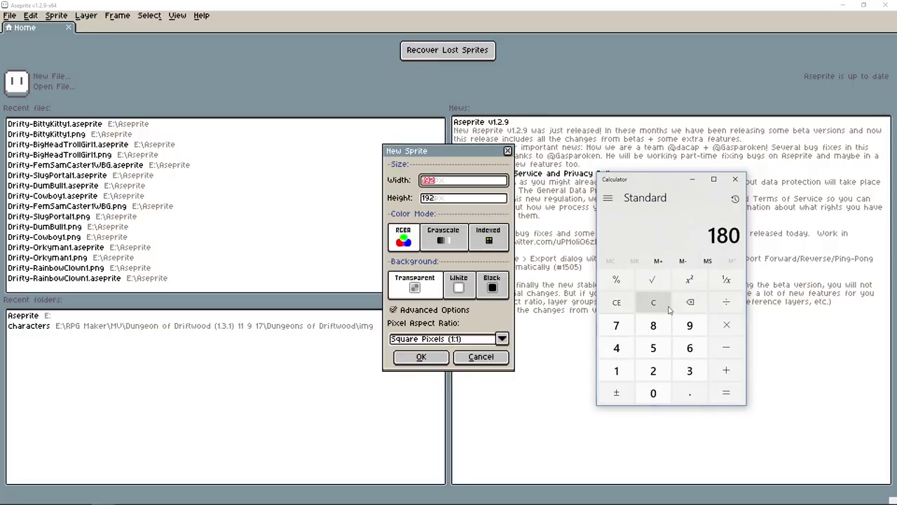
- Clear the calculation and divide 720 by 3
left_click(654, 302)
left_click(616, 326)
left_click(653, 370)
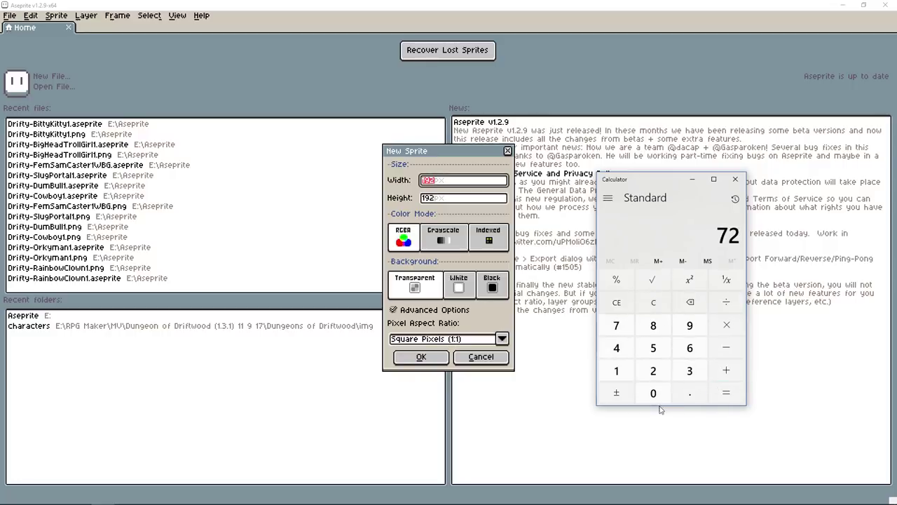
left_click(653, 392)
left_click(726, 302)
left_click(689, 371)
left_click(718, 392)
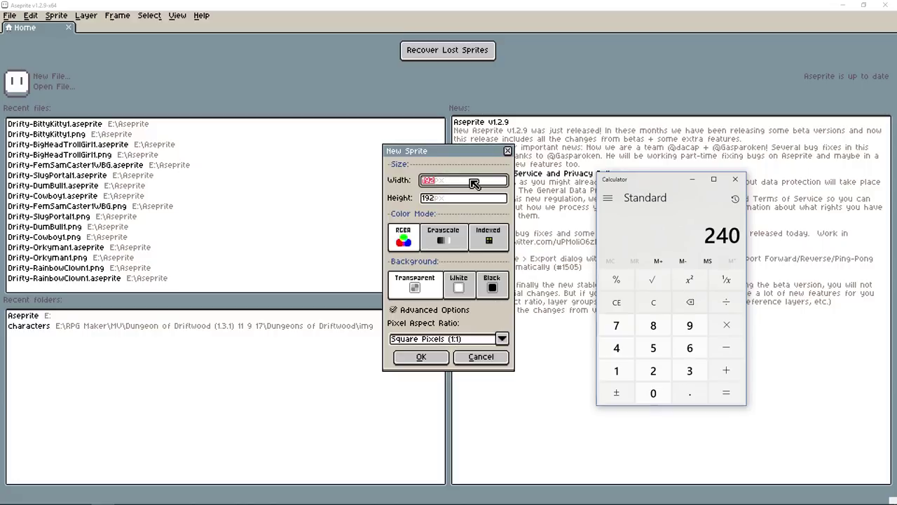
- Create a new RGBA sprite 24 px wide and 240 px high with a transparent background
type("24")
left_click(375, 183)
type("24")
key("Tab")
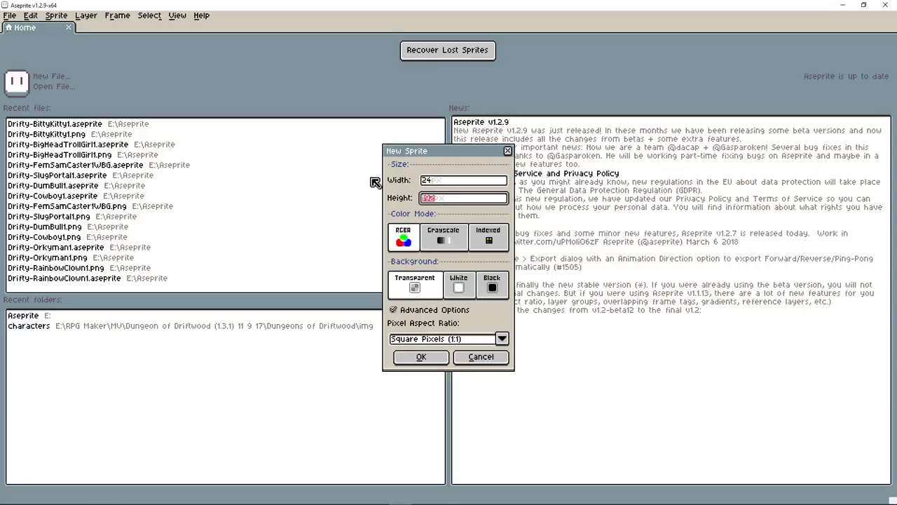
type("240")
left_click(421, 357)
- Enable mirrored drawing about the sprite's vertical centre axis only
middle_click_drag(500, 193, 393, 196)
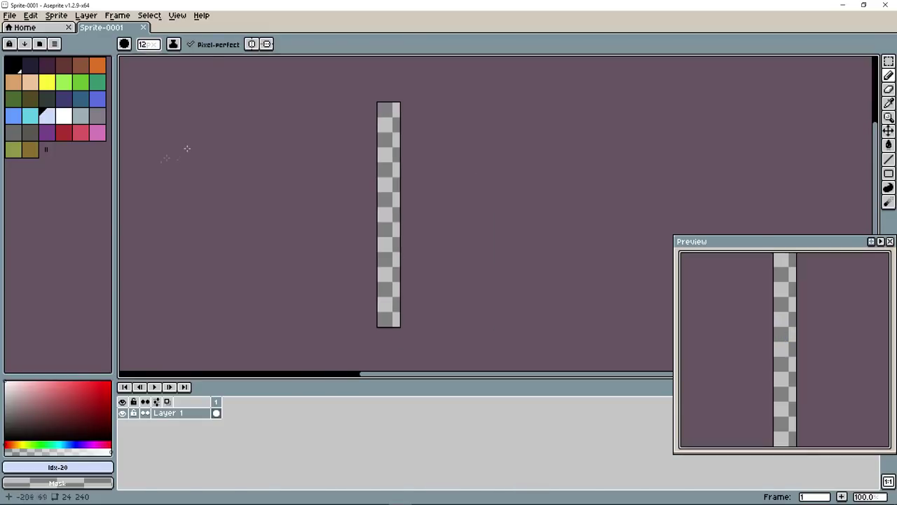
left_click(253, 45)
left_click(267, 44)
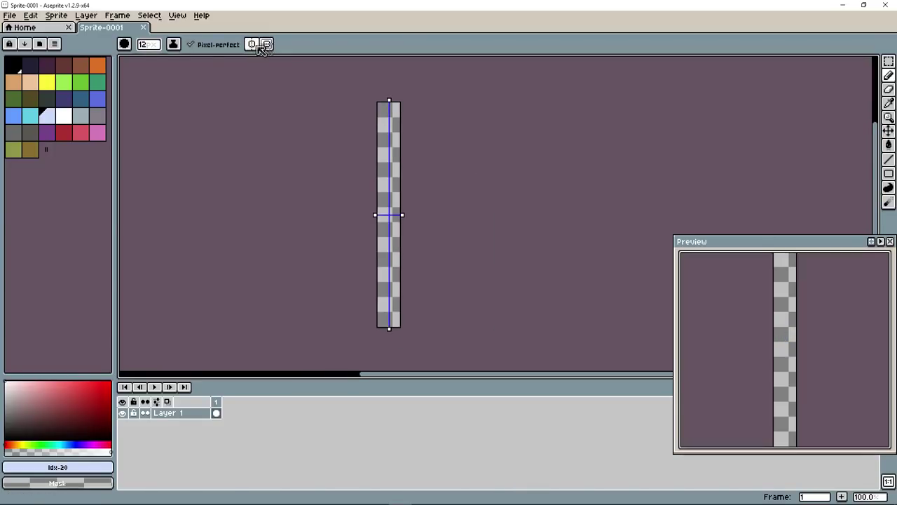
left_click(267, 44)
- Load the preset palette of earthy greens, oranges, browns and reds for the sprite
left_click(55, 44)
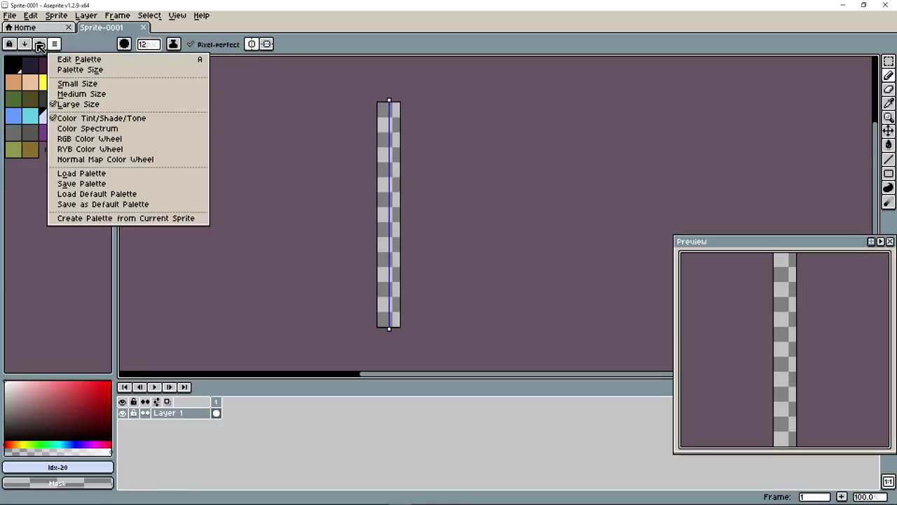
left_click(39, 43)
left_click(39, 43)
scroll(117, 166, "down", 4)
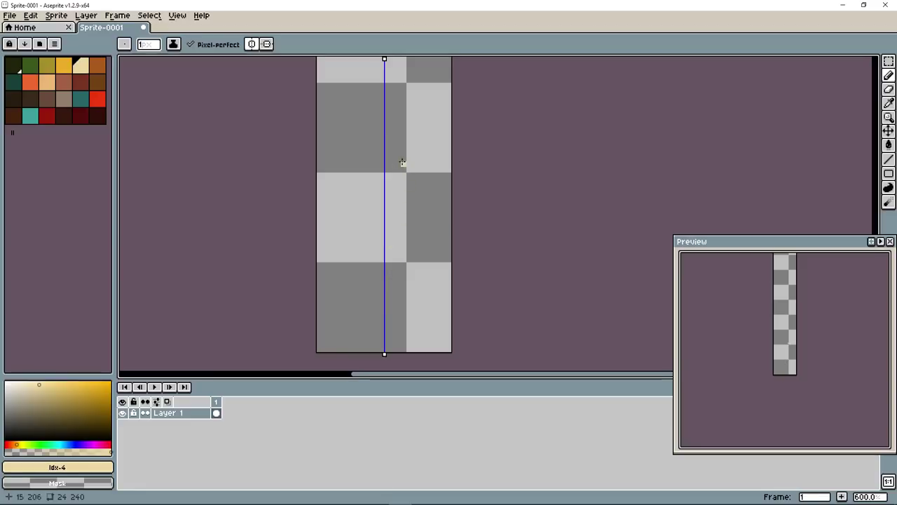
- Draw a cream horizontal line about 4 px long across the symmetry axis at about y 24 with a 1 px brush
scroll(404, 130, "up", 7)
scroll(406, 146, "down", 10)
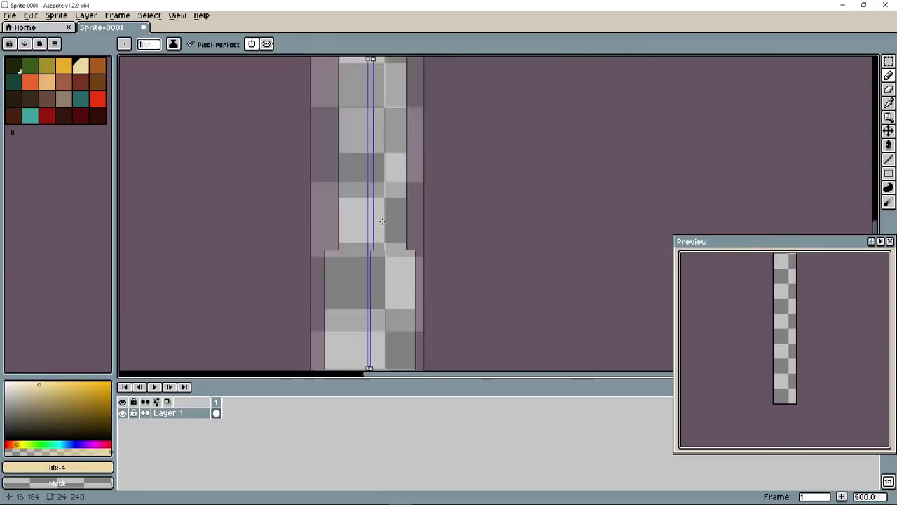
scroll(332, 217, "up", 2)
middle_click_drag(332, 250, 333, 214)
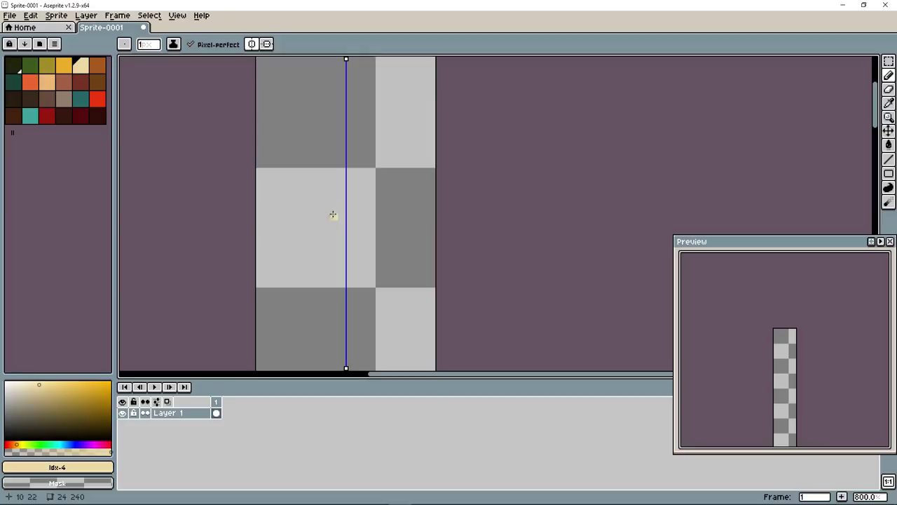
left_click_drag(334, 230, 343, 230)
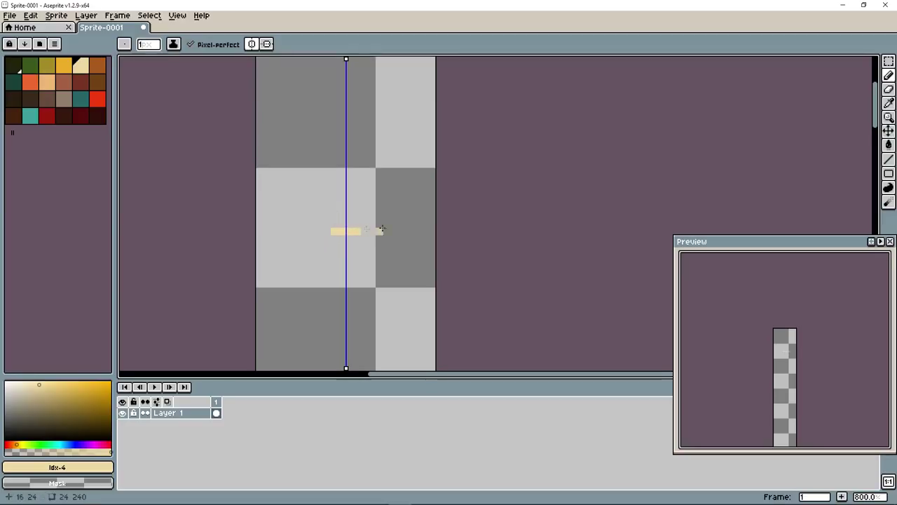
- With mirrored drawing off, draw a thick cream diagonal stick about 7 px long above and left of the short cream line
scroll(330, 98, "down", 1)
scroll(356, 231, "down", 2)
scroll(360, 203, "up", 2)
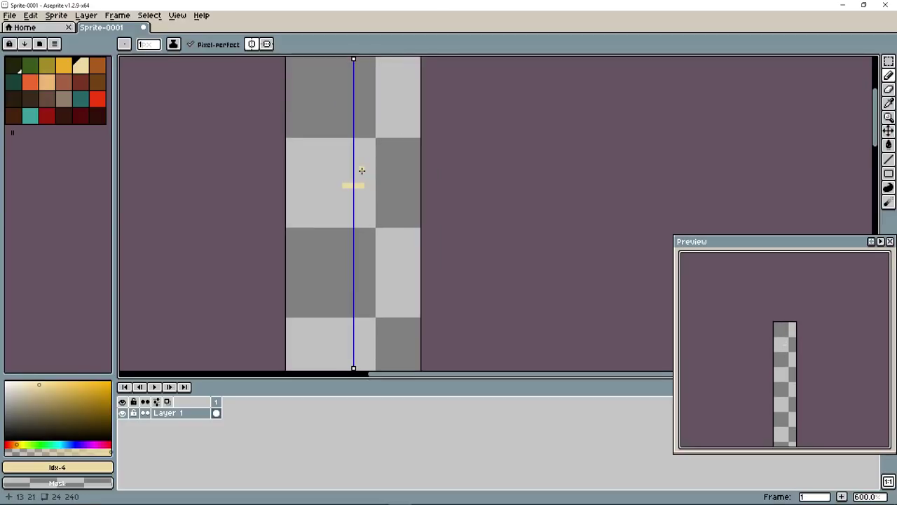
middle_click_drag(361, 172, 366, 216)
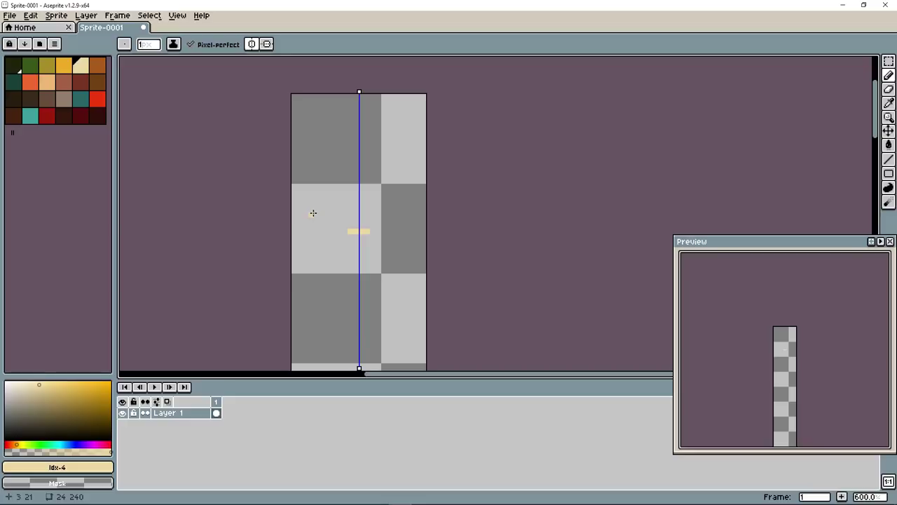
left_click_drag(313, 213, 350, 182)
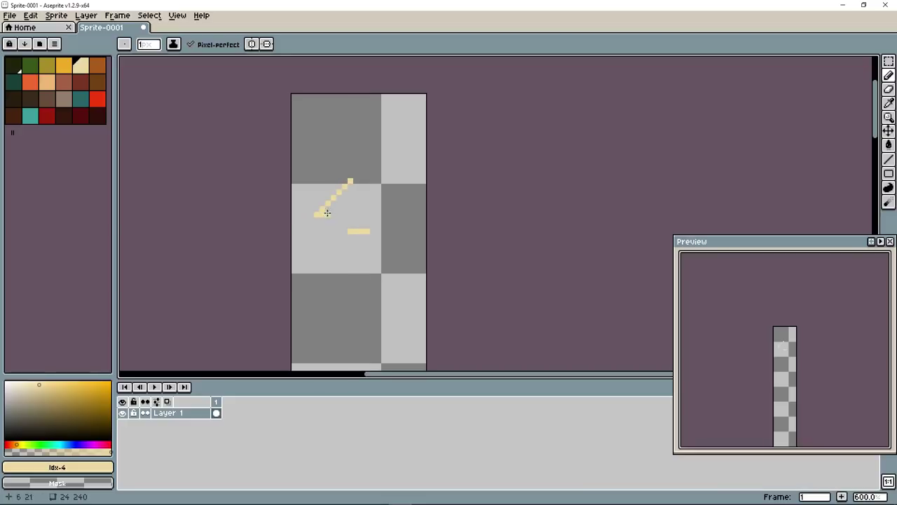
left_click_drag(326, 212, 345, 193)
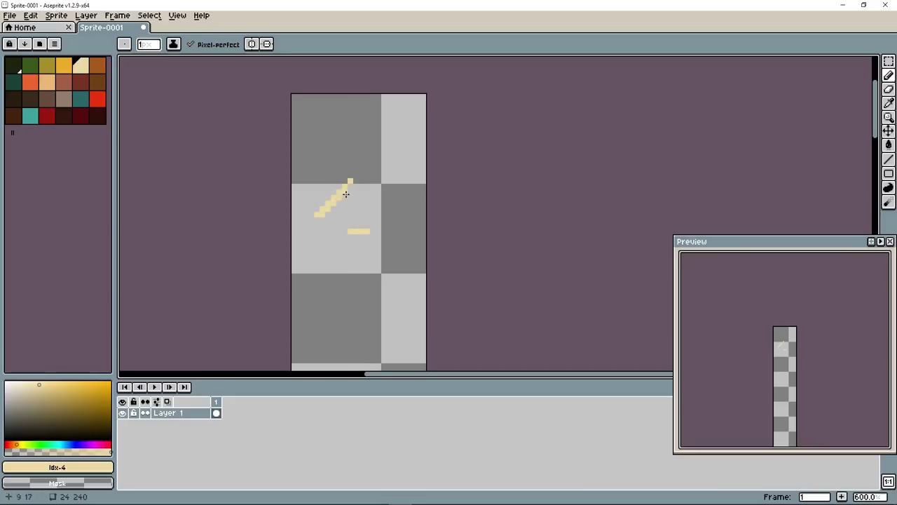
- Outline a rounded drumstick shape in brown around the stick's upper end, adding an outer contour along its upper and left edges
left_click(98, 82)
mouse_move(343, 182)
left_mouse_down()
mouse_move(368, 135)
mouse_move(404, 180)
mouse_move(356, 199)
mouse_move(345, 180)
left_mouse_up()
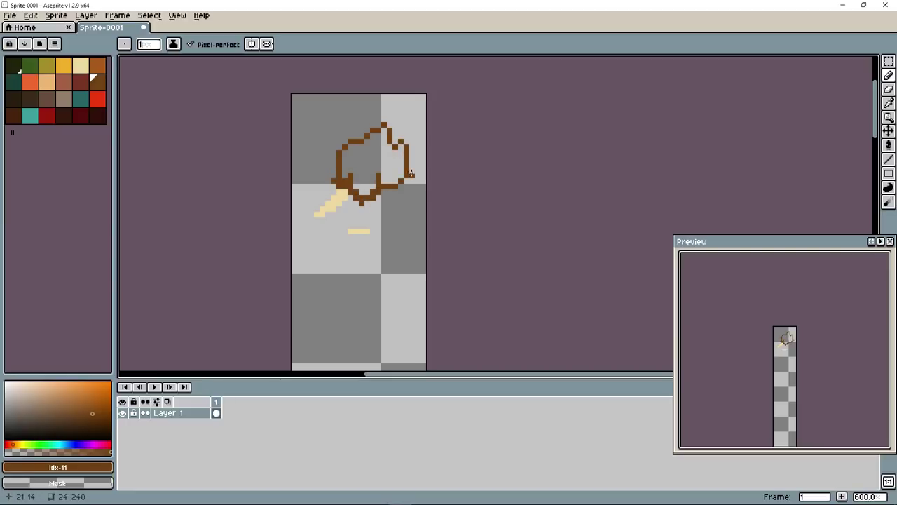
left_click_drag(410, 174, 405, 183)
mouse_move(322, 147)
left_mouse_down()
mouse_move(359, 129)
mouse_move(411, 127)
left_mouse_up()
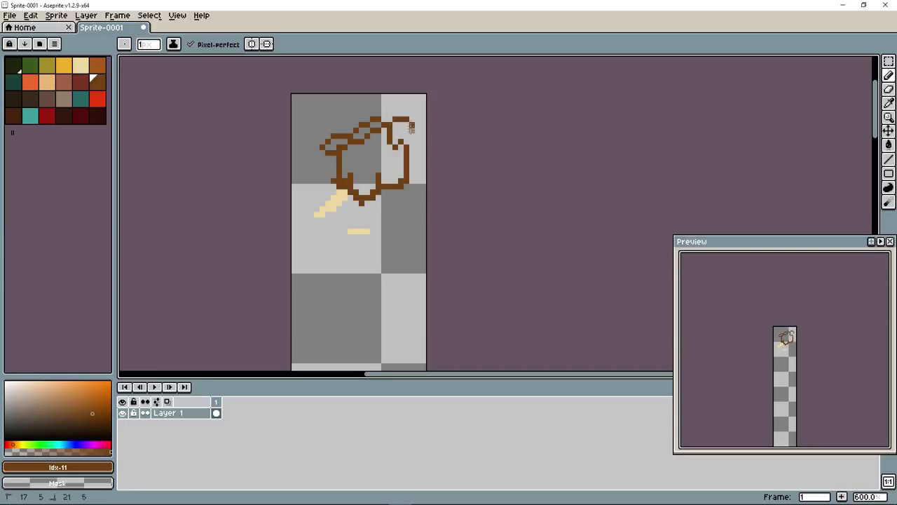
mouse_move(324, 157)
left_mouse_down()
mouse_move(328, 191)
mouse_move(348, 200)
mouse_move(311, 220)
left_mouse_up()
- Thicken and lengthen the cream stick toward the lower left and add yellow-orange pixels where it meets the meat
left_click(79, 65)
left_click(68, 65)
left_click(339, 202, "alt")
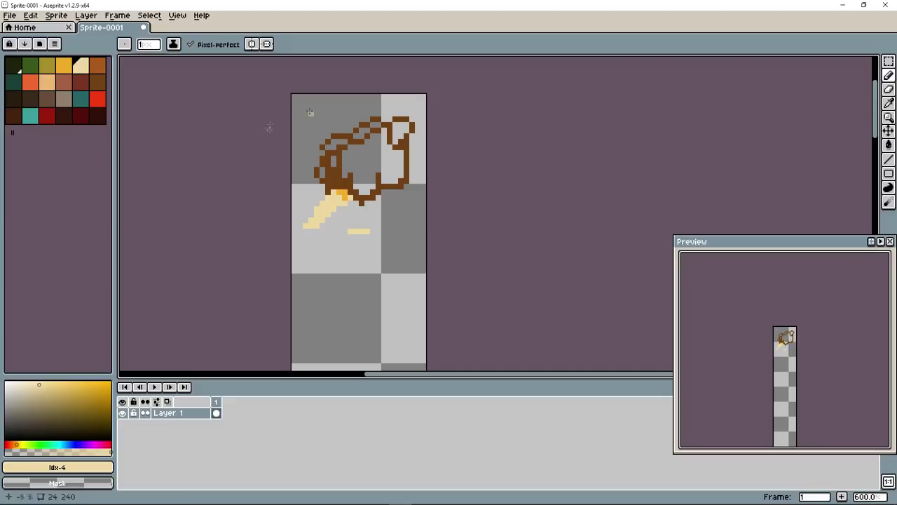
- Hatch and speckle the inside of the drumstick with dark red diagonal strokes
left_click(85, 83)
left_click_drag(356, 153, 373, 181)
mouse_move(373, 146)
left_mouse_down()
mouse_move(395, 179)
mouse_move(375, 127)
left_mouse_up()
left_click_drag(324, 154, 355, 186)
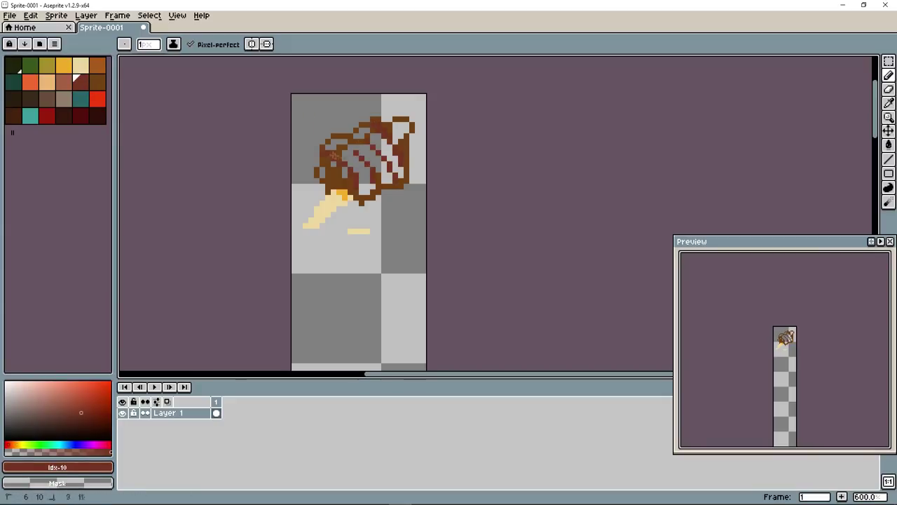
left_click_drag(401, 138, 397, 124)
mouse_move(317, 164)
left_mouse_down()
mouse_move(345, 191)
mouse_move(322, 176)
mouse_move(368, 147)
mouse_move(397, 143)
left_mouse_up()
- Shade the lower centre and right interior of the drumstick with very dark brown pixels
left_click(47, 98)
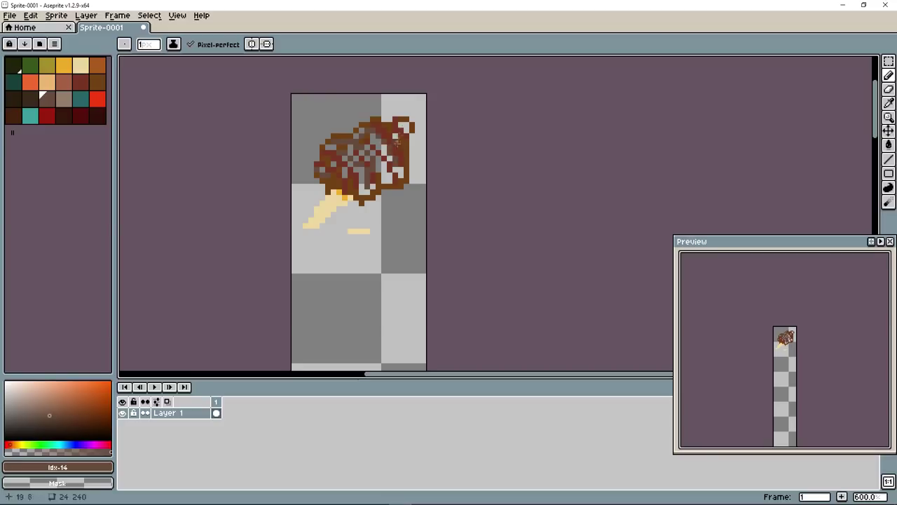
left_click(29, 98)
left_click_drag(351, 178, 387, 162)
left_click_drag(375, 171, 396, 152)
mouse_move(363, 196)
left_mouse_down()
mouse_move(398, 164)
mouse_move(358, 188)
left_mouse_up()
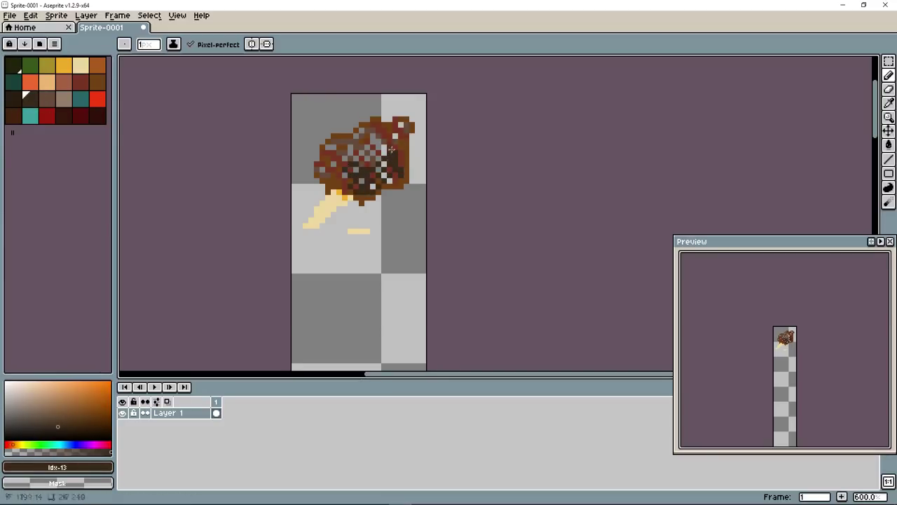
- Speckle the meat with reddish-brown highlights on the upper left and dark brown pixels around the centre and lower right
left_click(65, 83)
left_click(29, 98)
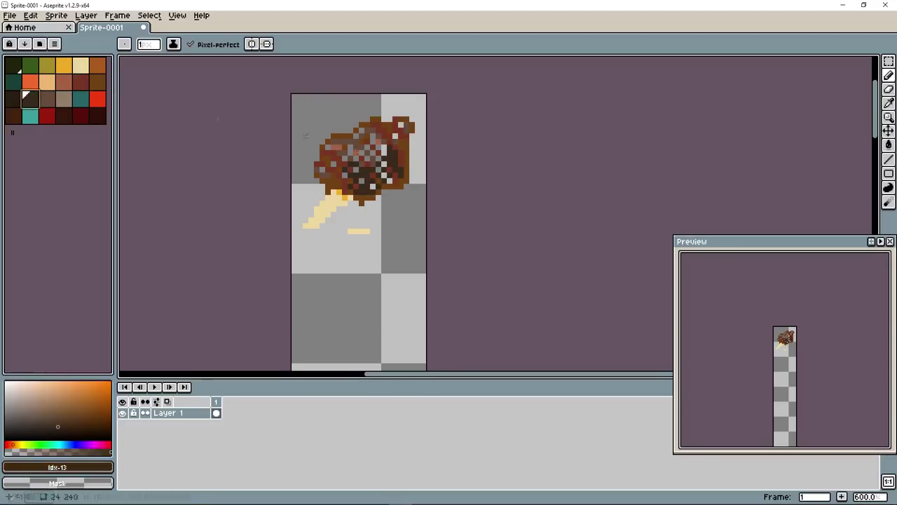
mouse_move(356, 153)
left_mouse_down()
mouse_move(362, 159)
mouse_move(393, 136)
mouse_move(344, 159)
left_mouse_up()
left_click(17, 100)
left_click(390, 181)
left_click(345, 175)
- Fill the remaining transparent gaps in the meat with orange-brown, brown and grey-brown pixels and darken its lower edge
left_click(97, 66)
left_click(97, 82)
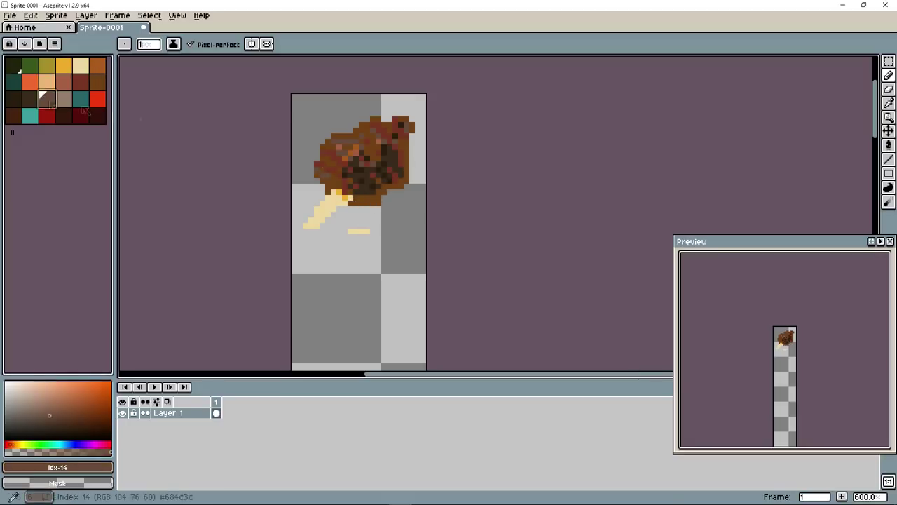
left_click(384, 178, "alt")
left_click(372, 197, "alt")
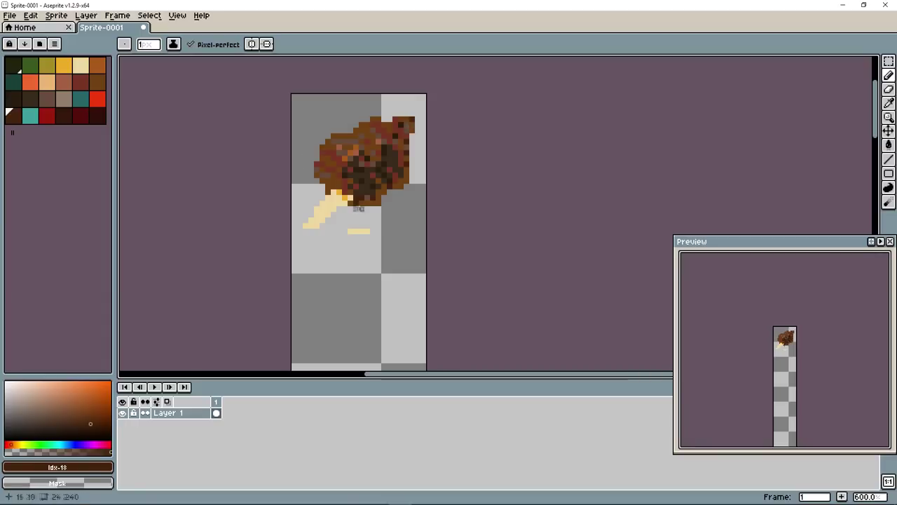
- Touch up the meat's lower right edge in brown and fill out the stick's lower end in cream
left_click(92, 81)
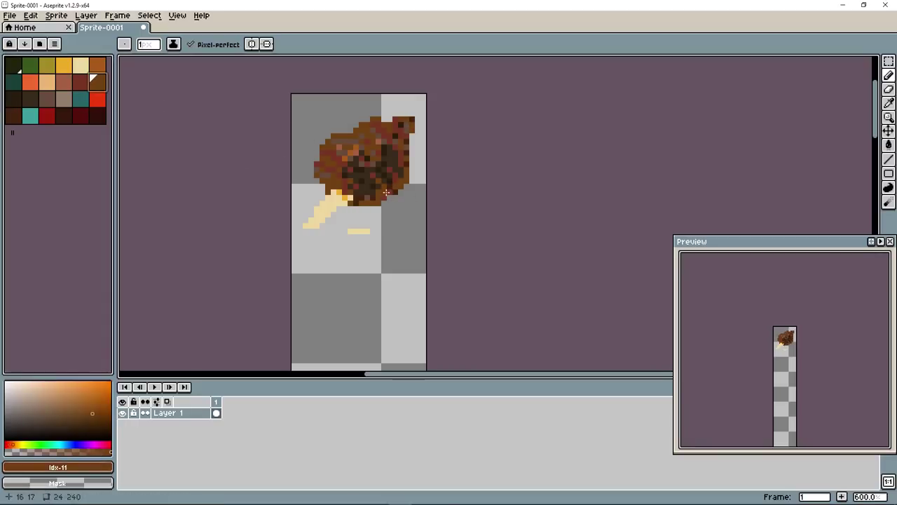
left_click(81, 65)
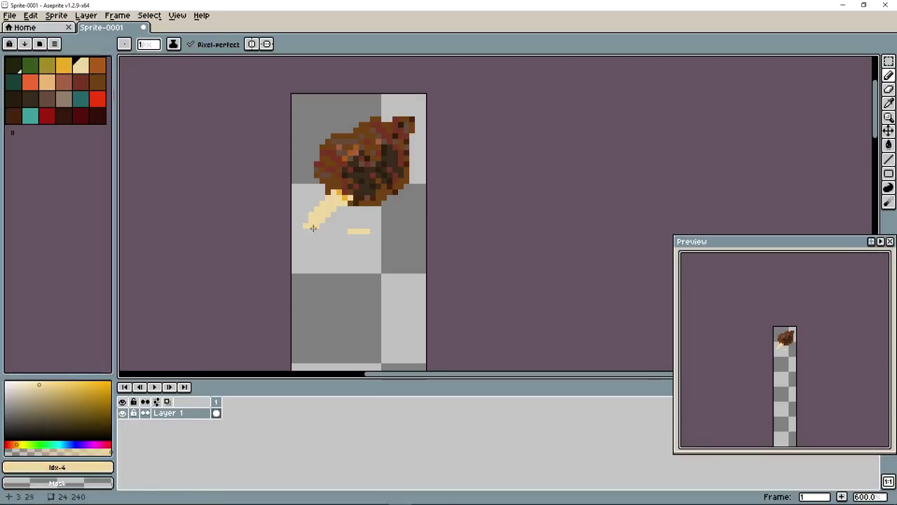
left_click(80, 82)
- Extend the drumstick's upper right tip upward with orange-brown and brown pixels
left_click(98, 65)
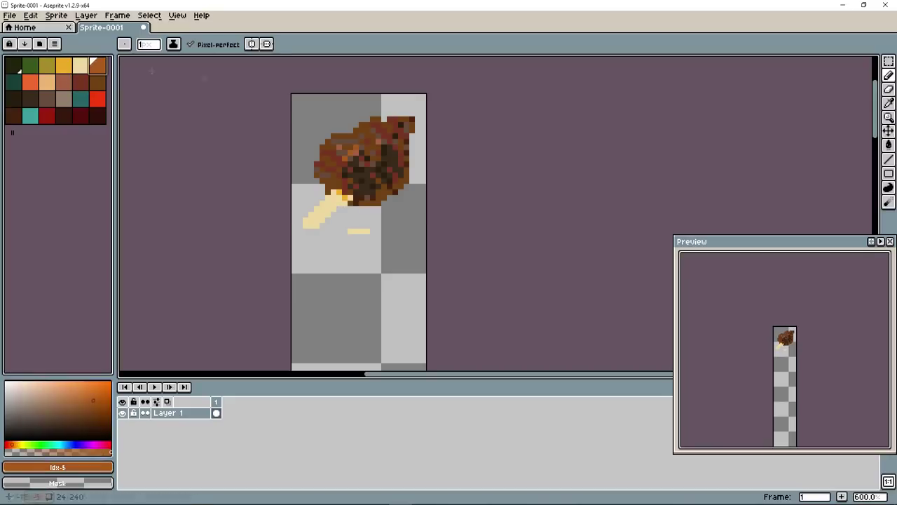
left_click(390, 113)
left_click(401, 108)
left_click(412, 113)
left_click(350, 130)
left_click(97, 88)
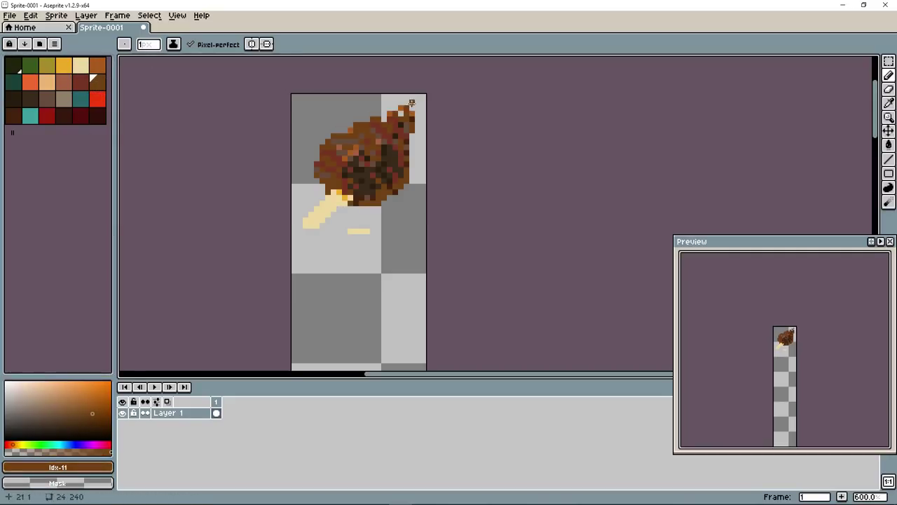
- Accent the edges of the drumstick's pointed tip with very dark red pixels
left_click(63, 116)
left_click(412, 108)
left_click(406, 102)
left_click(396, 108)
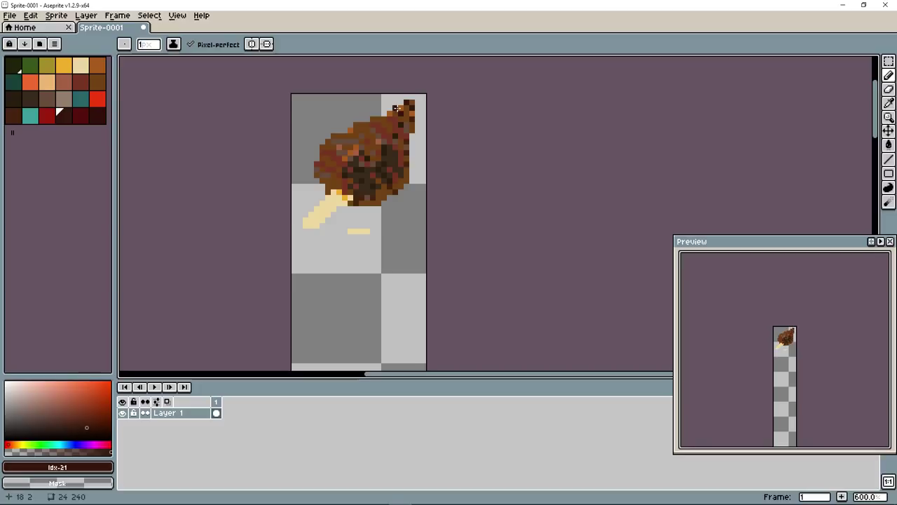
left_click(385, 114)
left_click(46, 99)
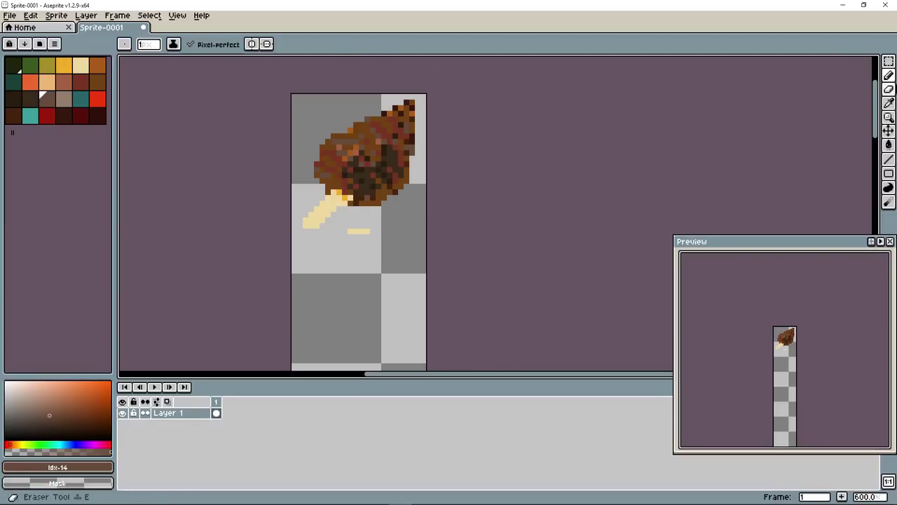
- Copy the 24 × 24 px area containing the drumstick and paste the copy directly below the original
left_click(889, 61)
left_click_drag(286, 88, 441, 220)
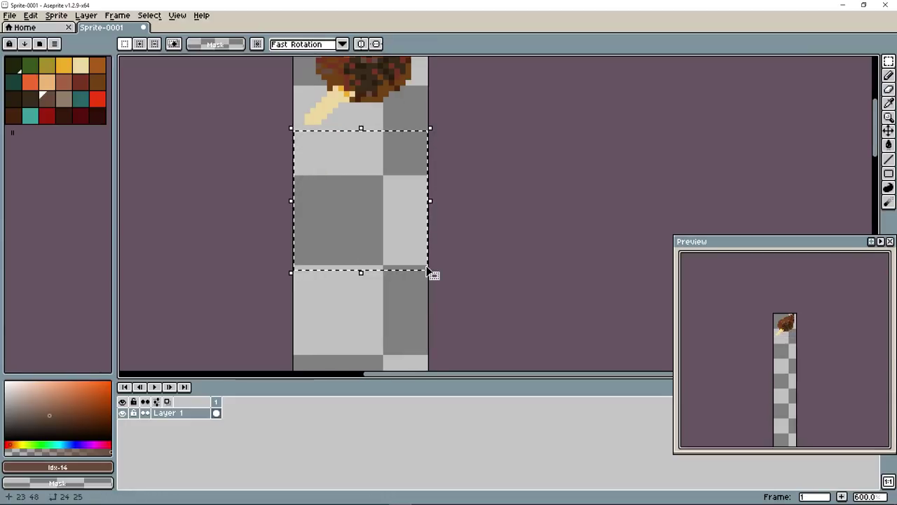
key("ctrl+v")
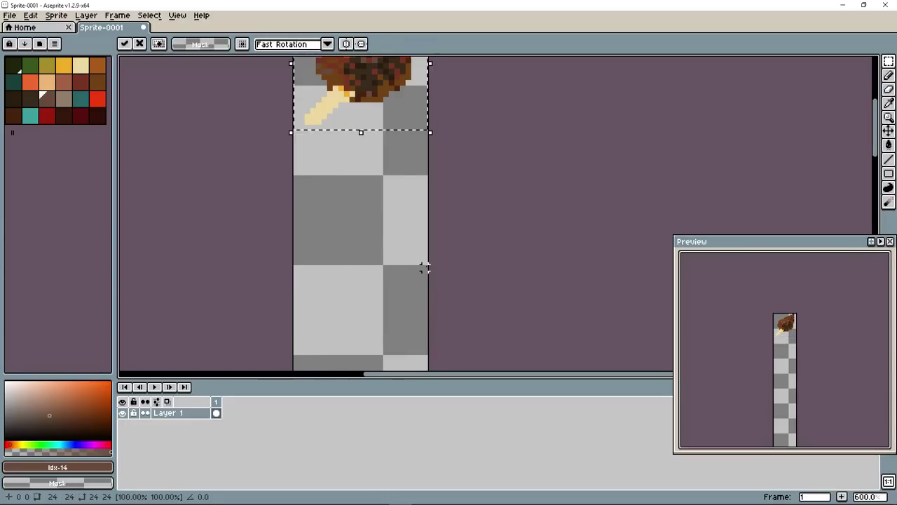
left_click_drag(376, 91, 379, 219)
key("ctrl+d")
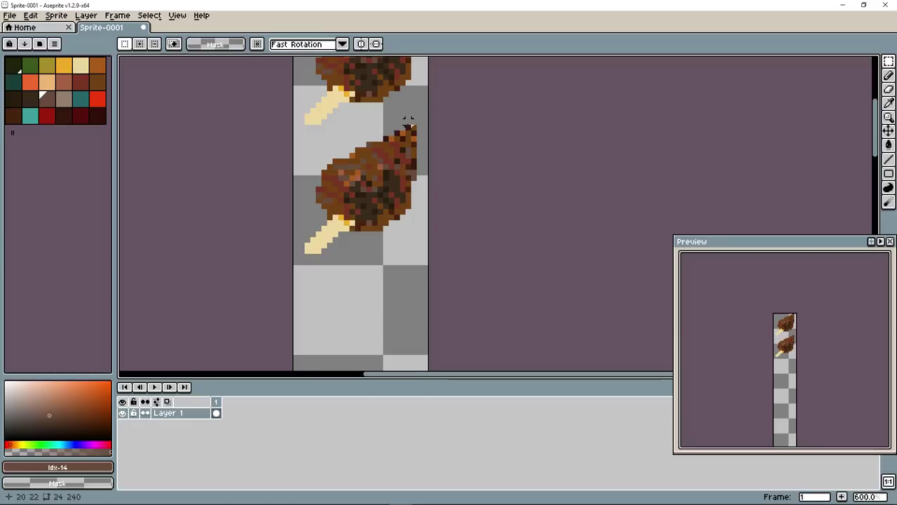
- Select the second drumstick and move it down about 2 px, keeping it aligned horizontally with the first
middle_click_drag(433, 116, 433, 166)
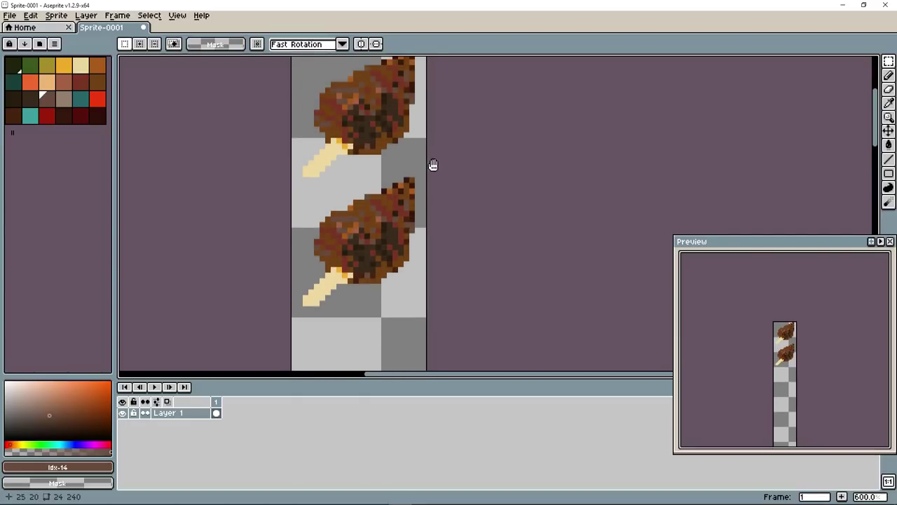
left_click_drag(283, 177, 447, 313)
left_click_drag(414, 254, 406, 262)
key("ctrl+d")
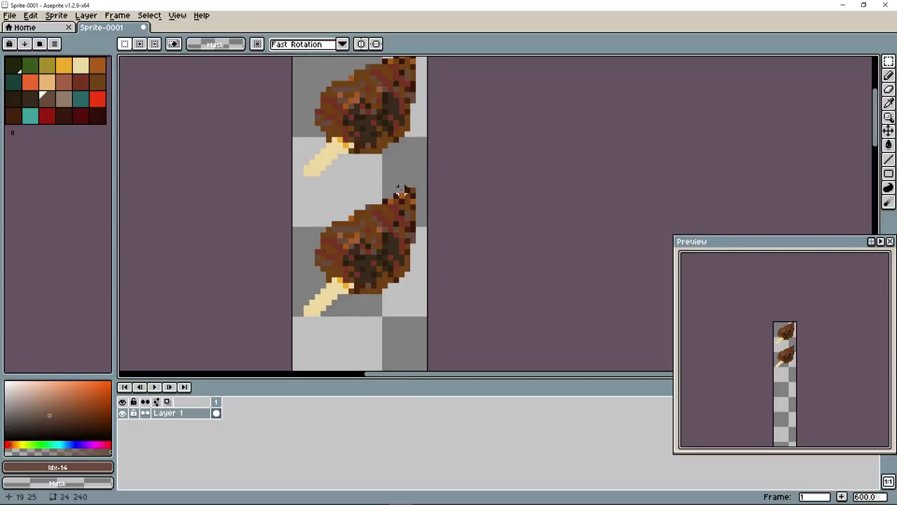
- Paste a third drumstick copy below the second, with its cell at x 0, y 49
middle_click_drag(403, 144, 402, 175)
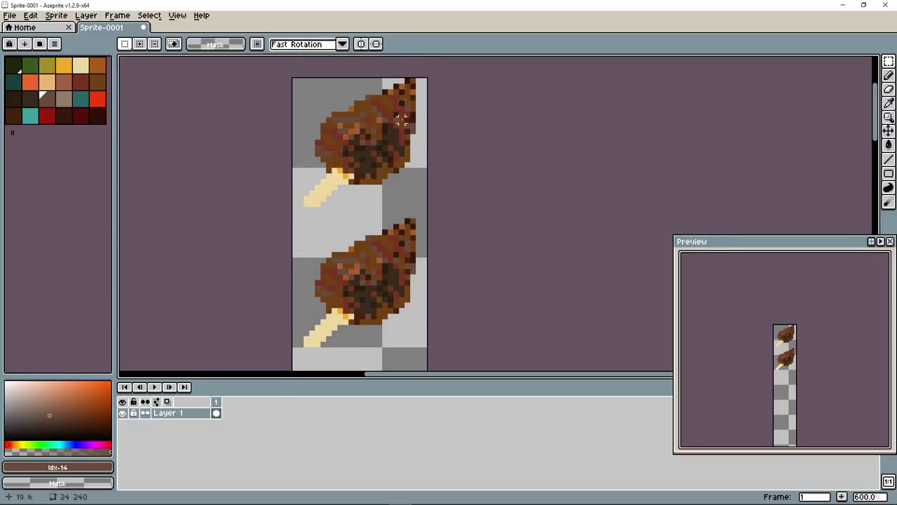
scroll(401, 220, "down", 5)
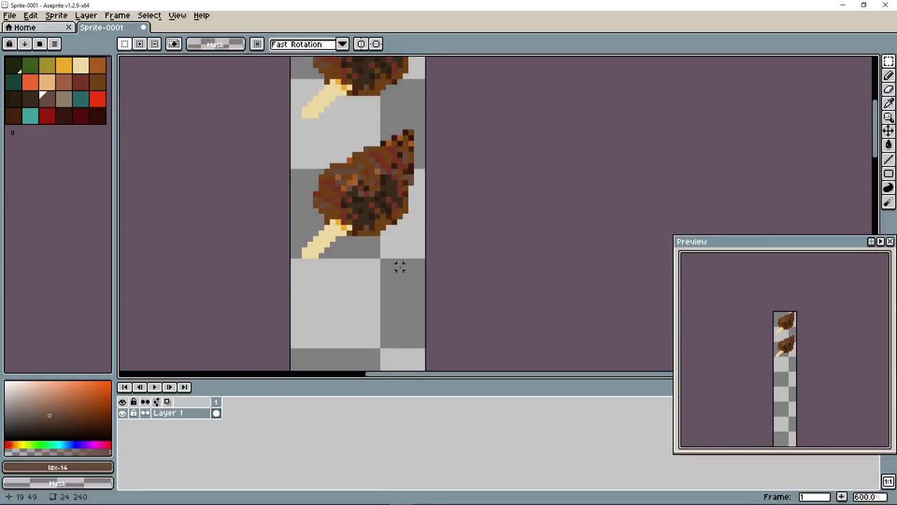
key("ctrl+v")
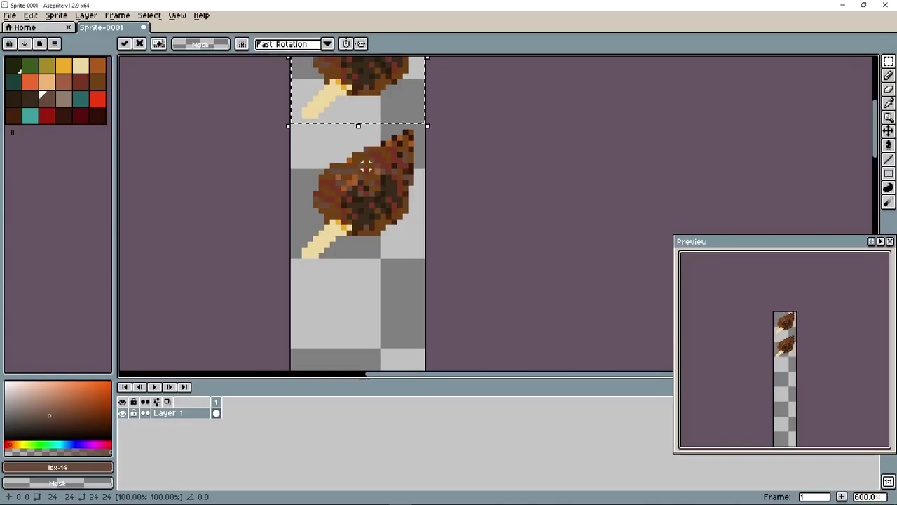
left_click_drag(390, 99, 392, 368)
middle_click_drag(385, 364, 383, 217)
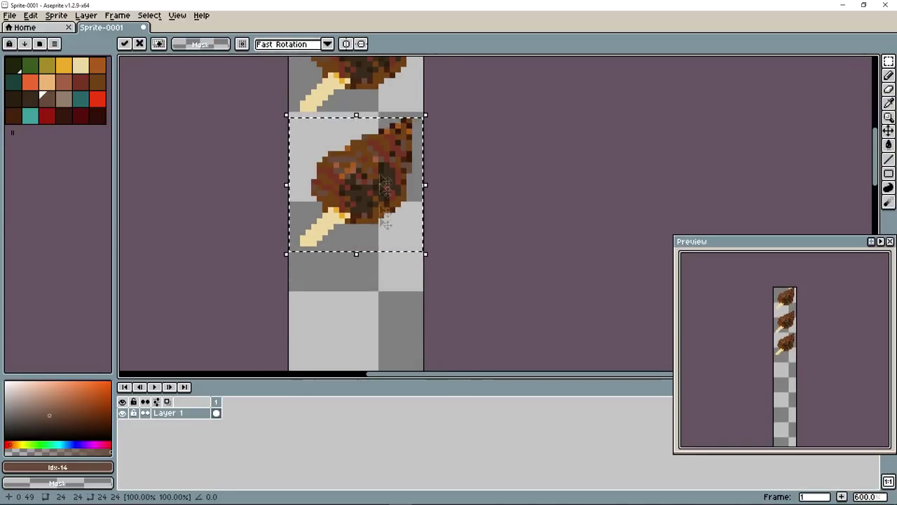
left_click(410, 112)
- Paste a fourth drumstick copy and align its cell below the third at x 0, y 73
scroll(403, 115, "down", 5)
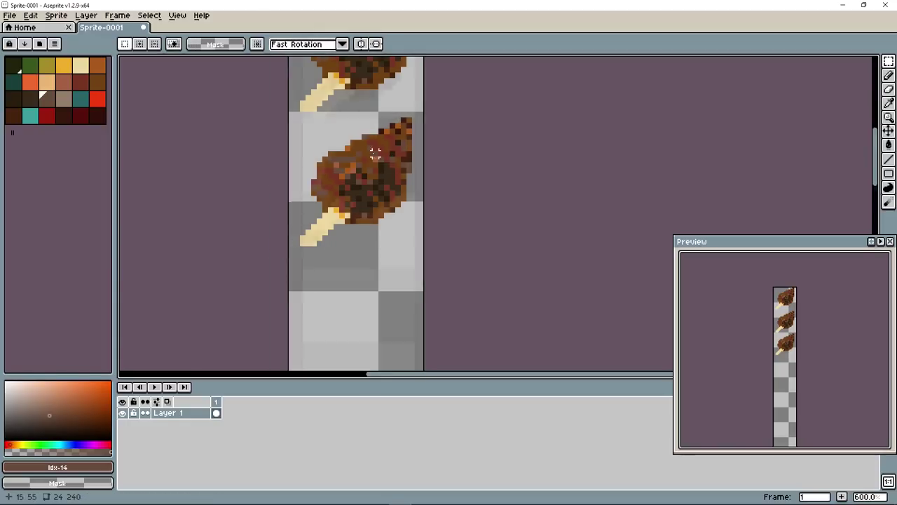
key("ctrl+v")
left_click_drag(375, 108, 387, 164)
scroll(375, 179, "up", 6)
middle_click_drag(479, 91, 478, 369)
scroll(458, 91, "down", 3)
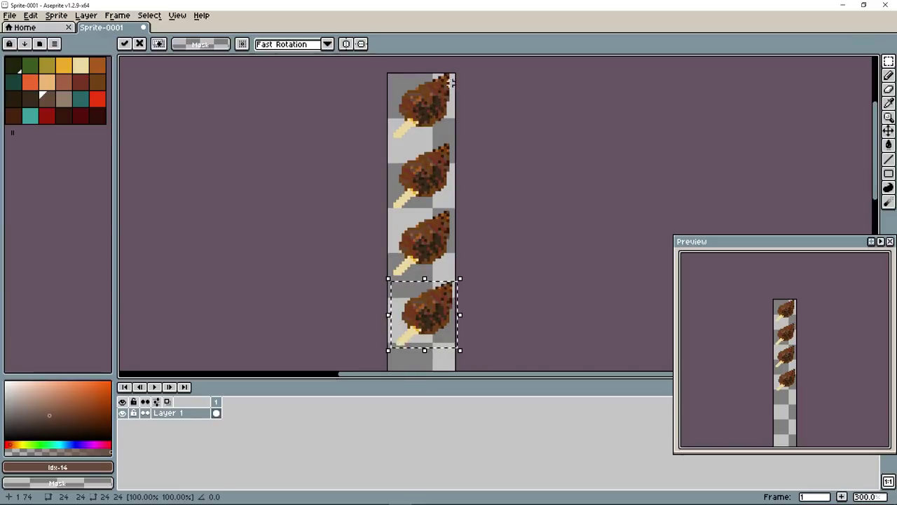
scroll(472, 304, "down", 1)
scroll(381, 234, "up", 3)
left_click_drag(381, 233, 374, 228)
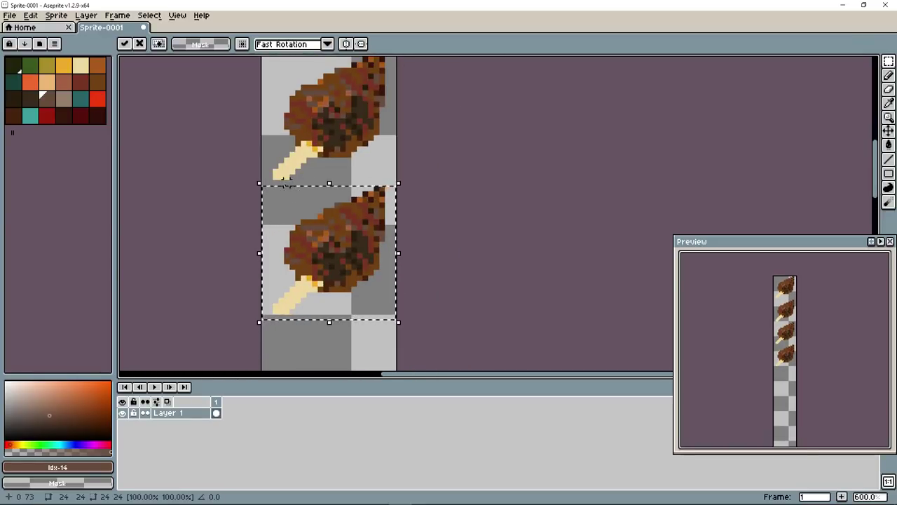
left_click(386, 176)
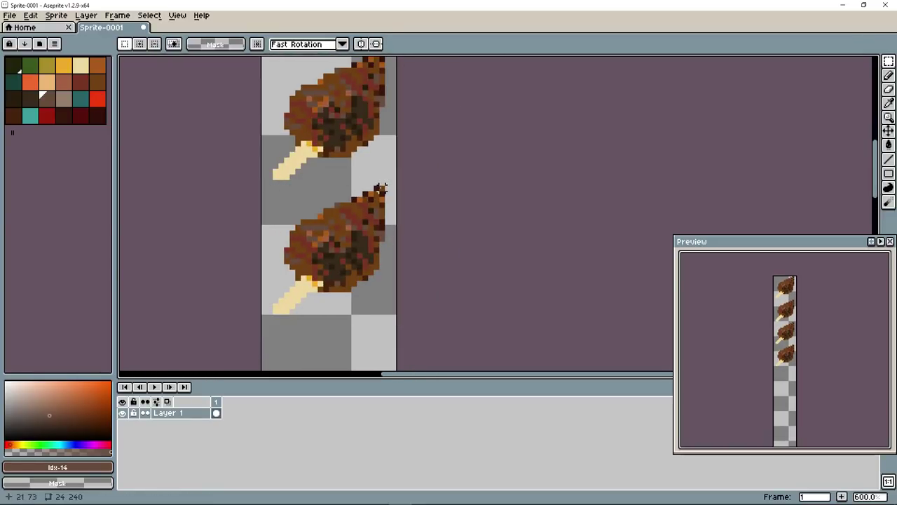
- Paste further drumstick copies down the rest of the sprite until ten are stacked in an evenly spaced column
scroll(381, 184, "down", 3)
key("ctrl+v")
left_click_drag(361, 210, 362, 289)
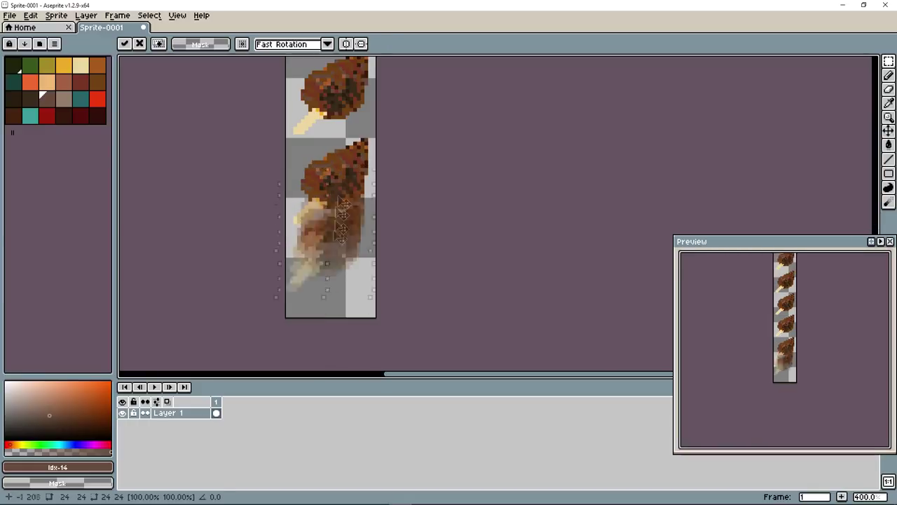
left_click_drag(336, 212, 339, 254)
scroll(380, 169, "down", 3)
middle_click_drag(386, 176, 380, 253)
left_click(385, 228)
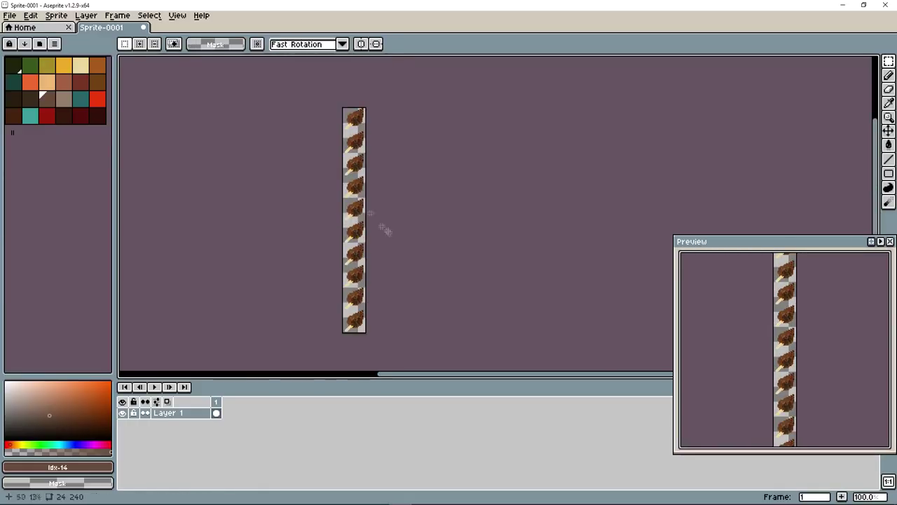
scroll(454, 207, "up", 2)
scroll(398, 192, "down", 2)
scroll(398, 193, "left", 2)
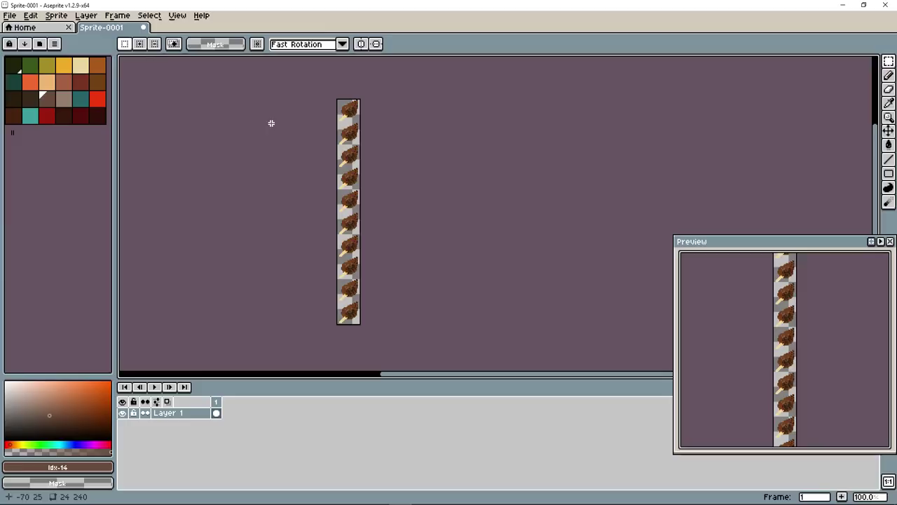
- Export the full ten-drumstick strip as DG_MeatBar10.png and save the sprite as Drifty-MeatbarFull.aseprite
left_click(10, 14)
left_click(38, 82)
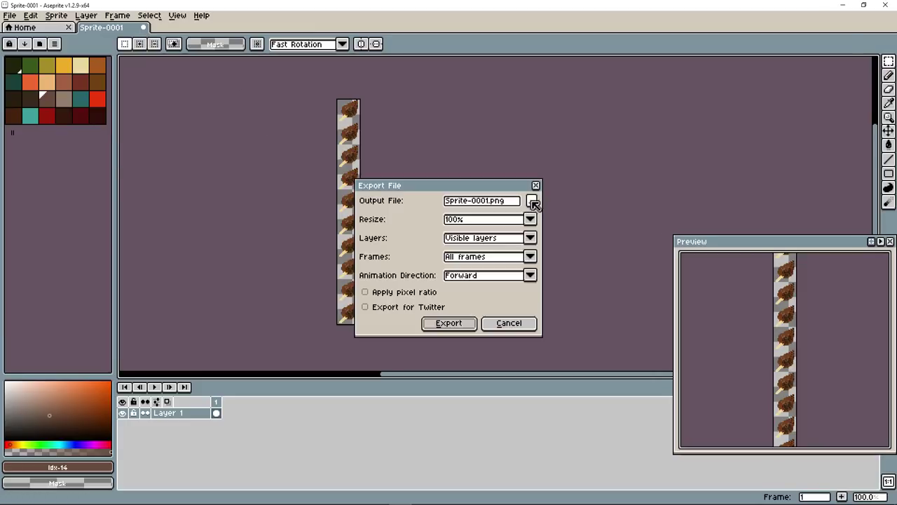
left_click(535, 204)
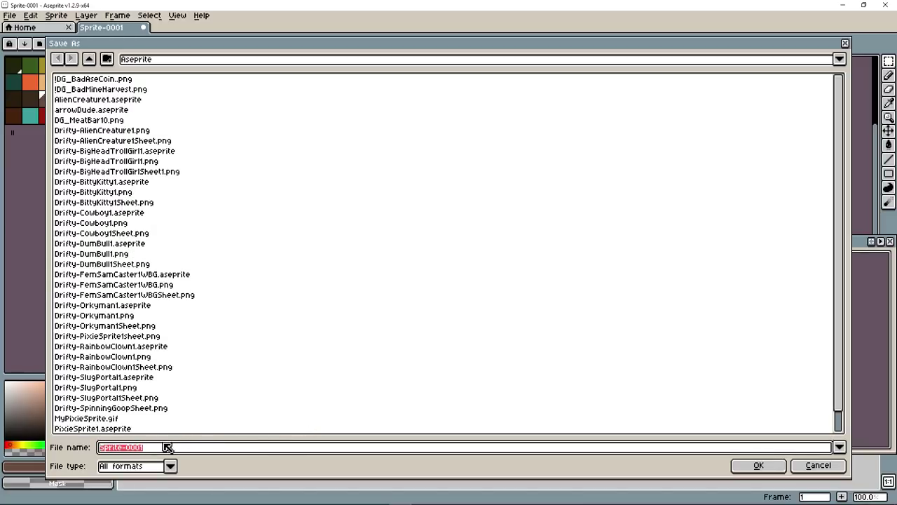
type("Drifty-")
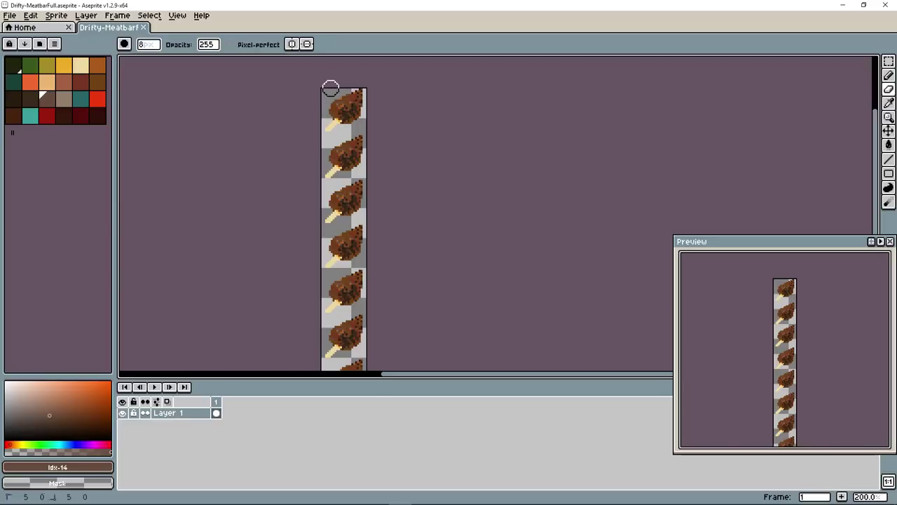
- Erase the topmost drumstick from the strip and export the remaining nine as DG_MeatBar9.png
mouse_move(330, 88)
left_mouse_down()
mouse_move(358, 90)
mouse_move(365, 105)
mouse_move(353, 112)
mouse_move(333, 84)
left_mouse_up()
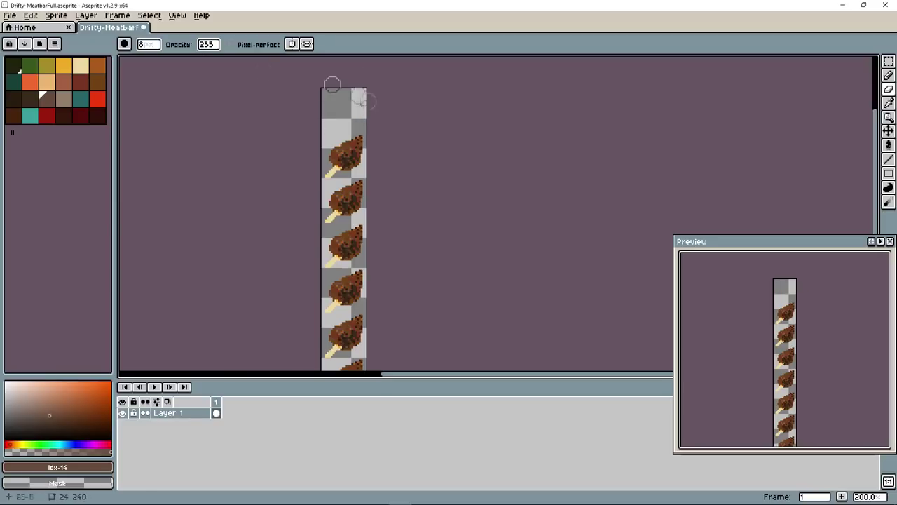
left_click(10, 15)
left_click(66, 84)
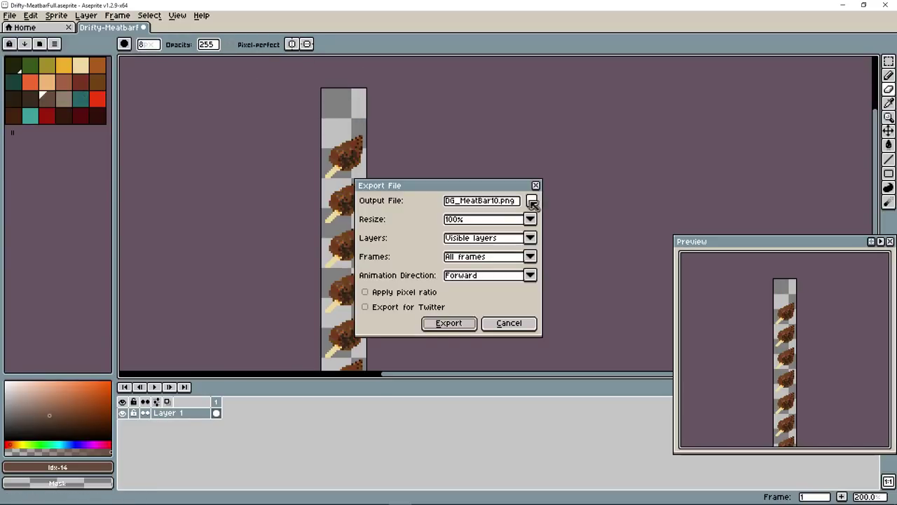
left_click(533, 203)
left_click(160, 448)
key("BackSpace")
key("BackSpace")
type("9")
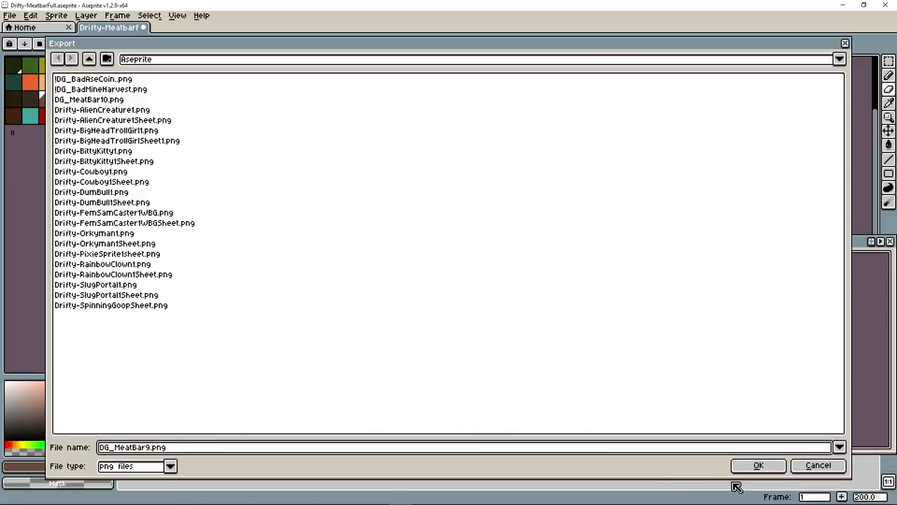
left_click(759, 466)
left_click(448, 322)
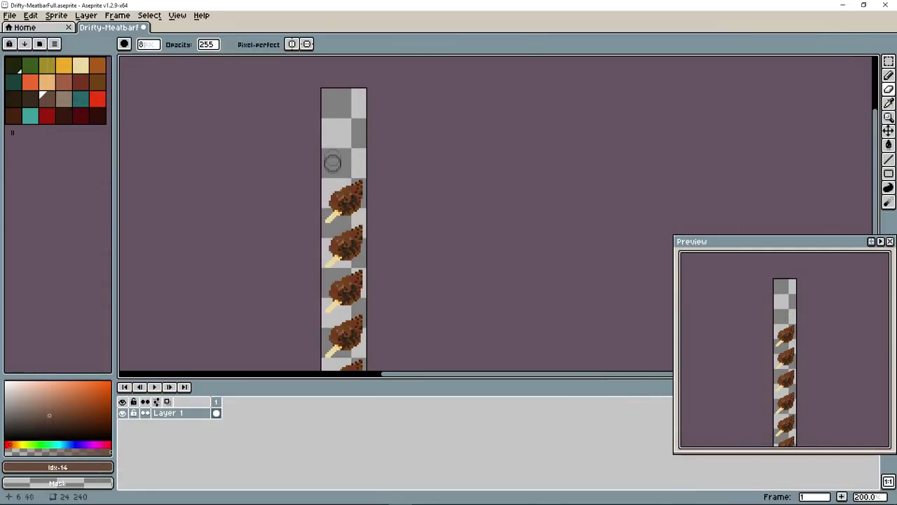
- With the second drumstick also erased, export the remaining eight as DG_MeatBar8.png
left_click(10, 15)
left_click(60, 84)
left_click(155, 448)
key("BackSpace")
type("8")
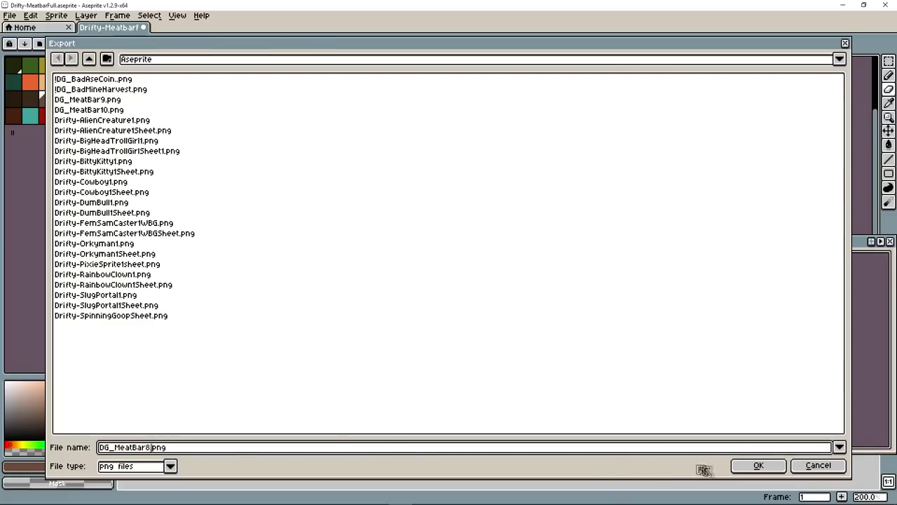
left_click(749, 466)
left_click(449, 323)
- Erase the third drumstick from the top and export the remaining seven as DG_MeatBar7.png
mouse_move(340, 196)
left_mouse_down()
mouse_move(362, 186)
mouse_move(354, 211)
left_mouse_up()
left_click(9, 15)
left_click(56, 86)
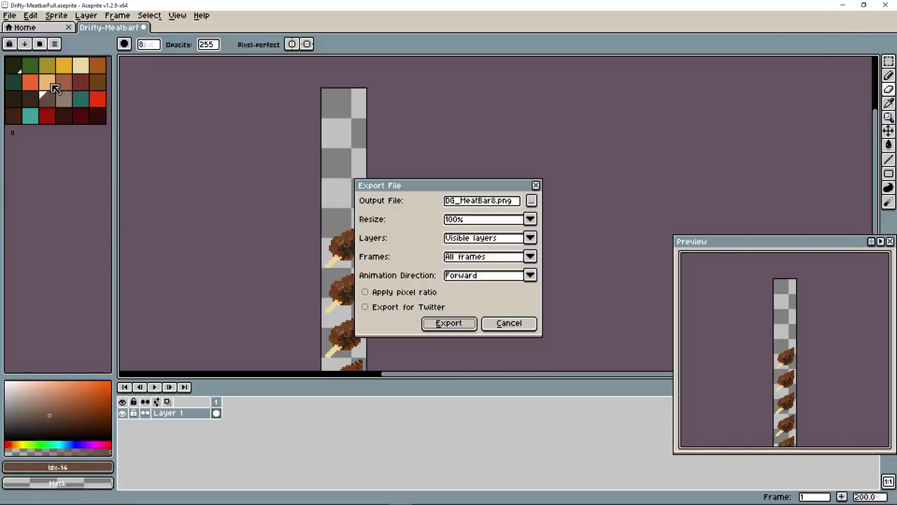
left_click(531, 200)
left_click(154, 448)
key("BackSpace")
type("7")
left_click(758, 465)
left_click(449, 322)
- Reduce the strip to only the bottommost drumstick and export it as DG_MeatBar1.png
scroll(445, 288, "down", 3)
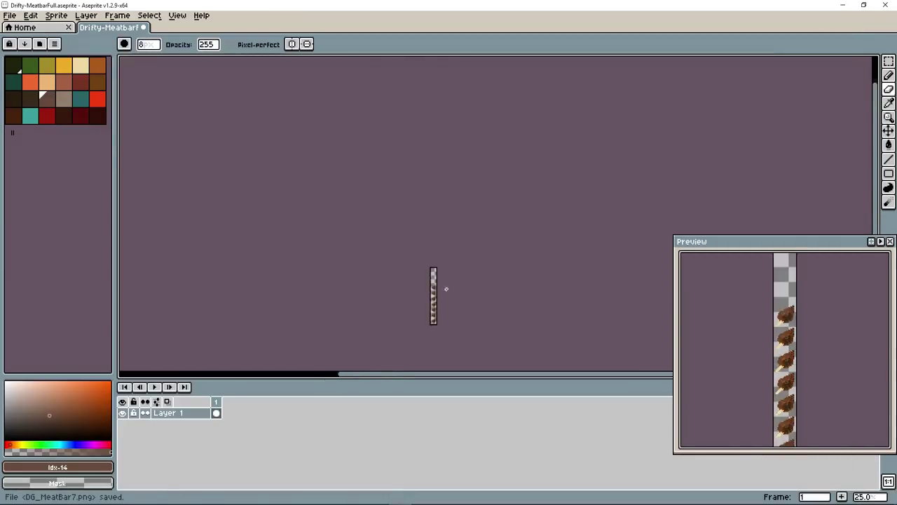
scroll(446, 289, "up", 3)
left_click(10, 16)
left_click(60, 84)
left_click(531, 200)
left_click(154, 448)
key("BackSpace")
type("1")
left_click(758, 466)
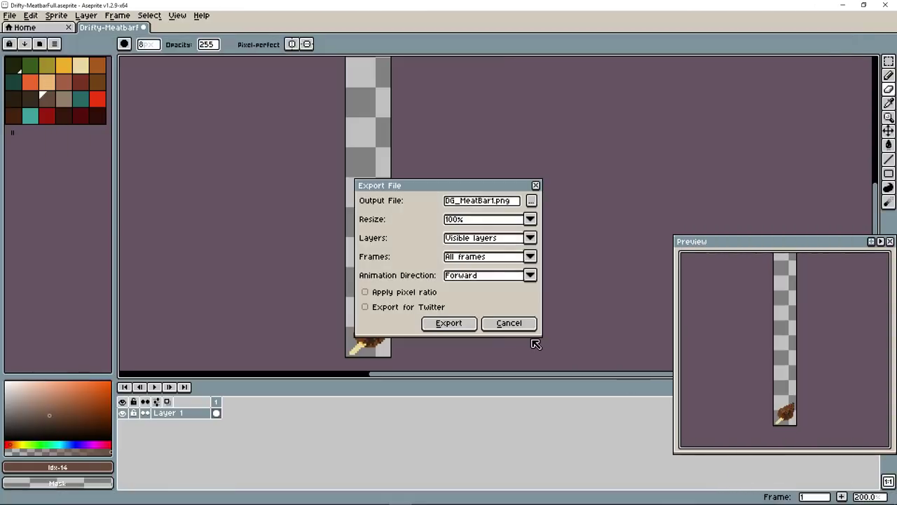
left_click(450, 323)
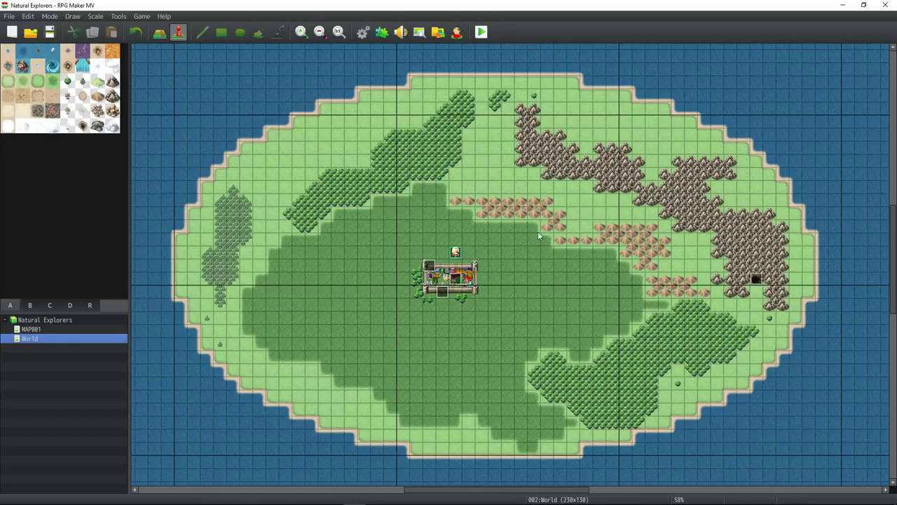
- Switch to the Natural Explorers project folder in File Explorer and open its img\pictures subfolder
left_click_drag(316, 30, 440, 108)
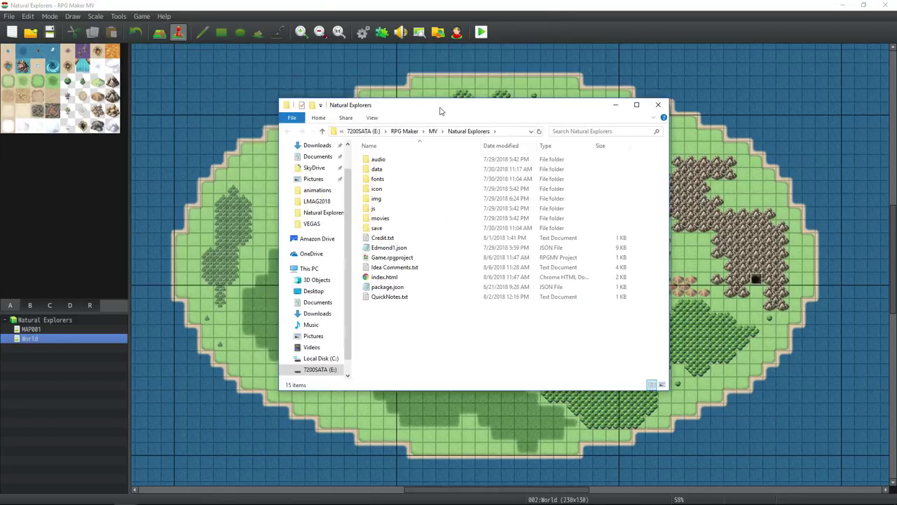
double_click(387, 202)
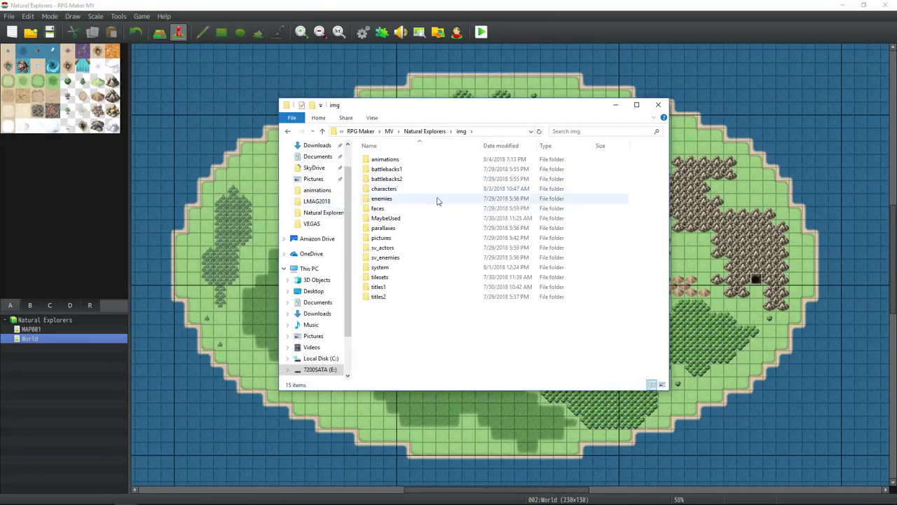
double_click(398, 238)
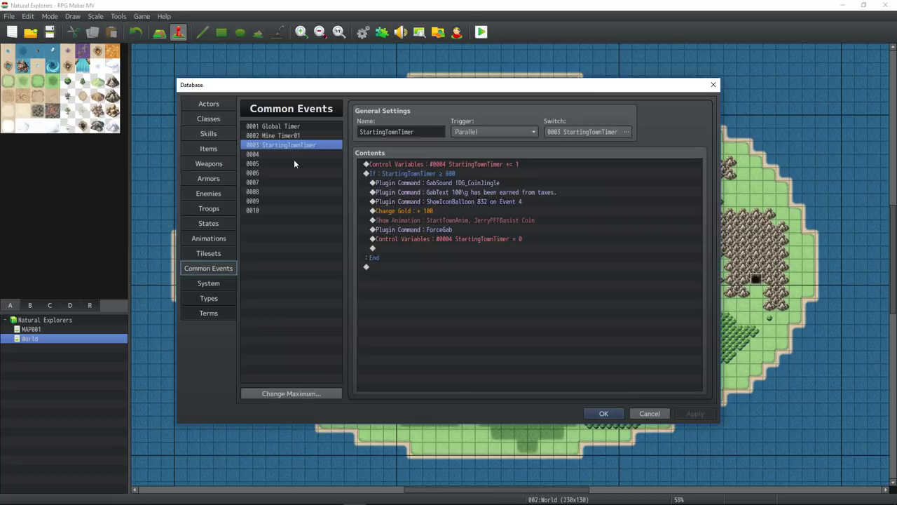
- In the RPG Maker MV database, name common event 0004 MeatBar and set its trigger to Parallel
left_click(294, 160)
left_click(296, 155)
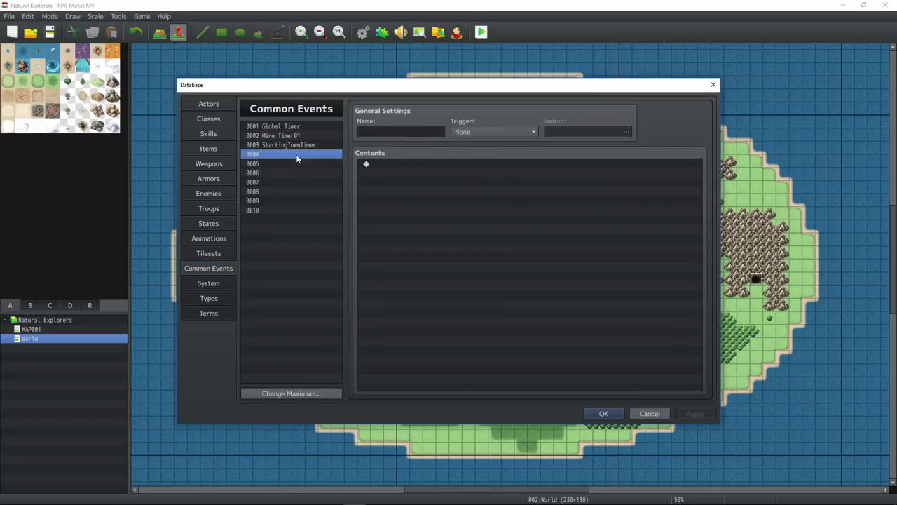
left_click(417, 133)
type("MeatBar")
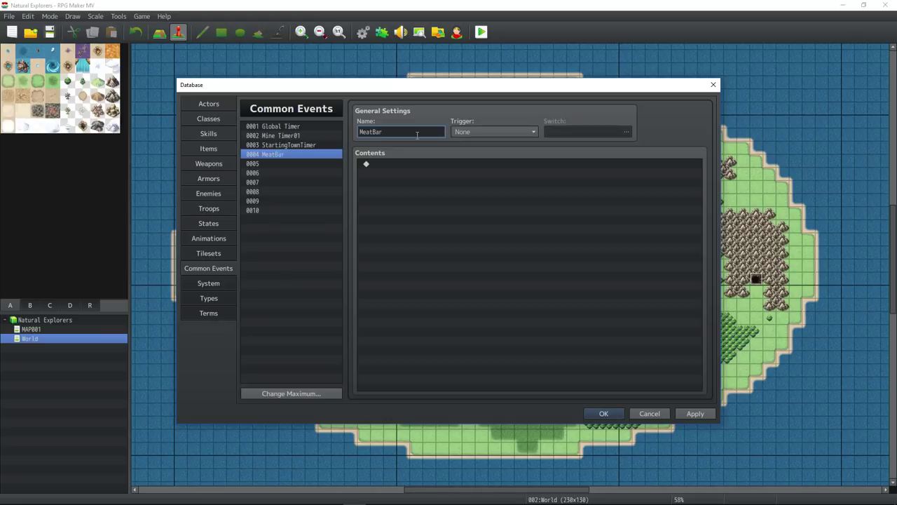
left_click(494, 132)
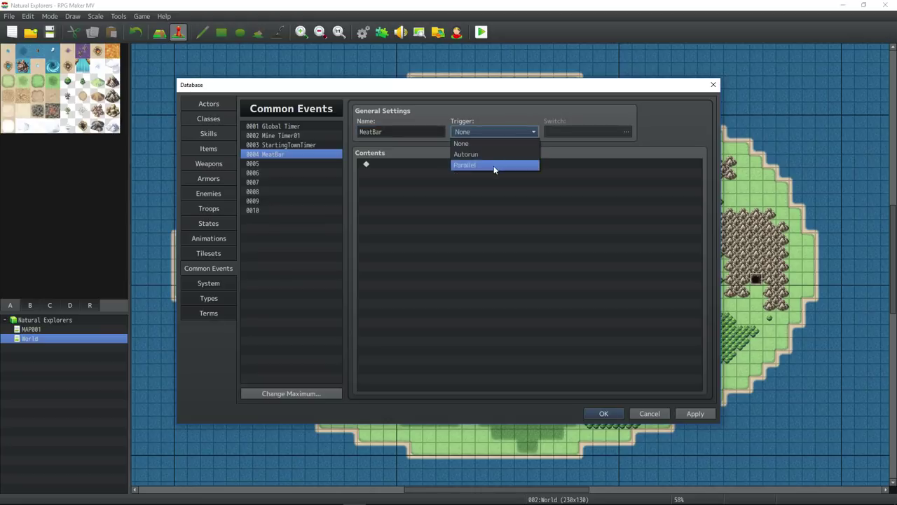
left_click(494, 165)
- Name switch 0005 MeatBar, assign it as the MeatBar common event's switch, and save the database
left_click(595, 135)
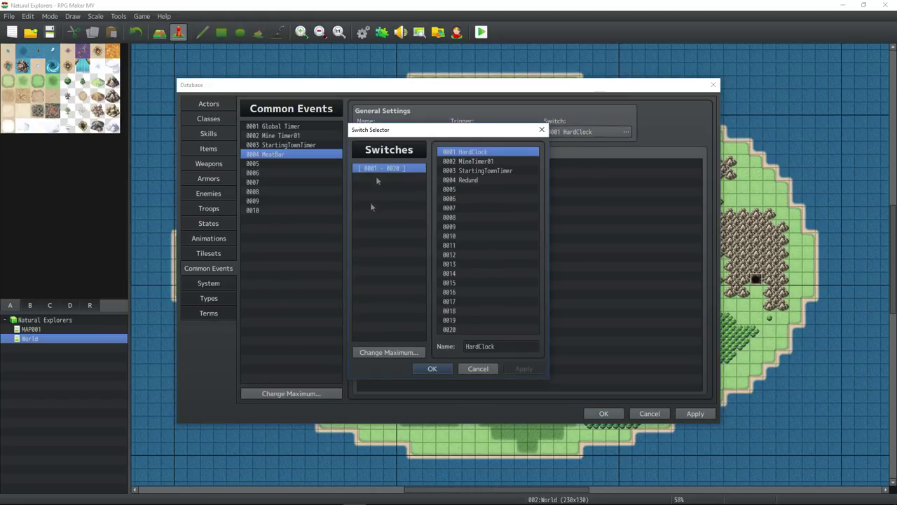
left_click(480, 190)
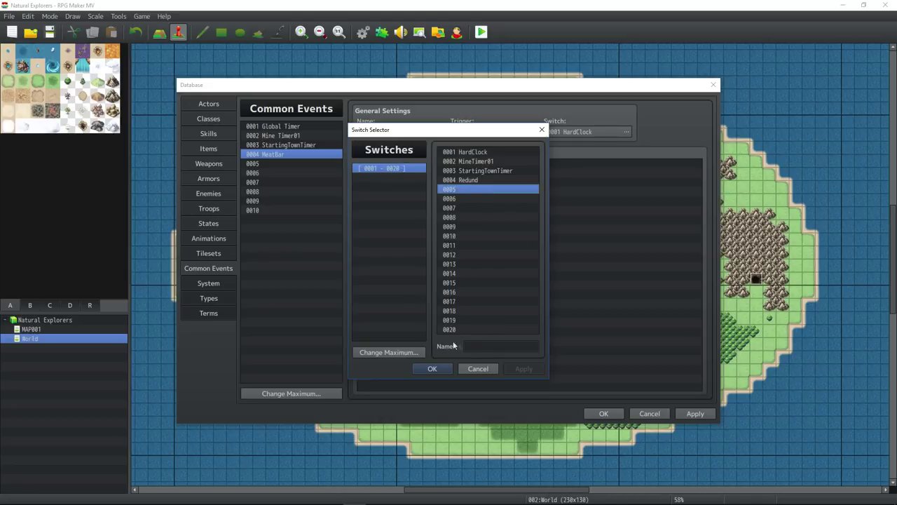
left_click(474, 344)
type("MeatBar")
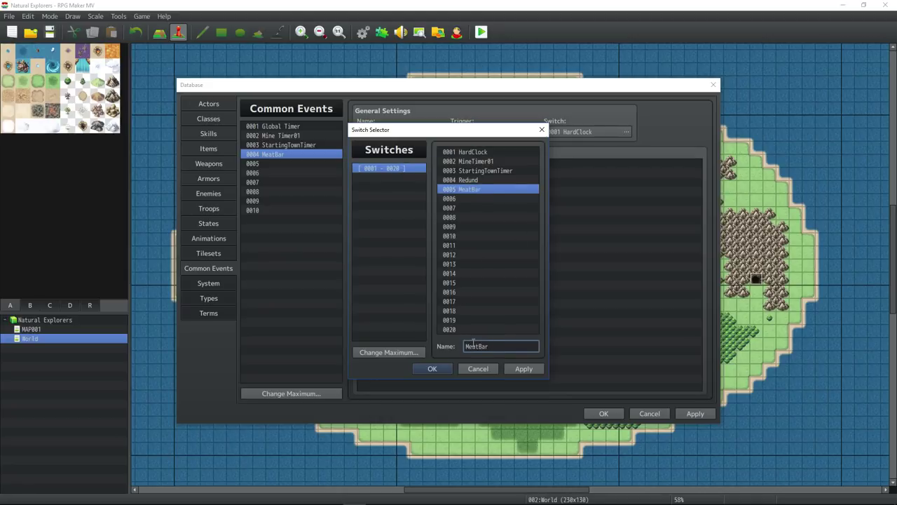
left_click(432, 368)
left_click(694, 413)
left_click(603, 413)
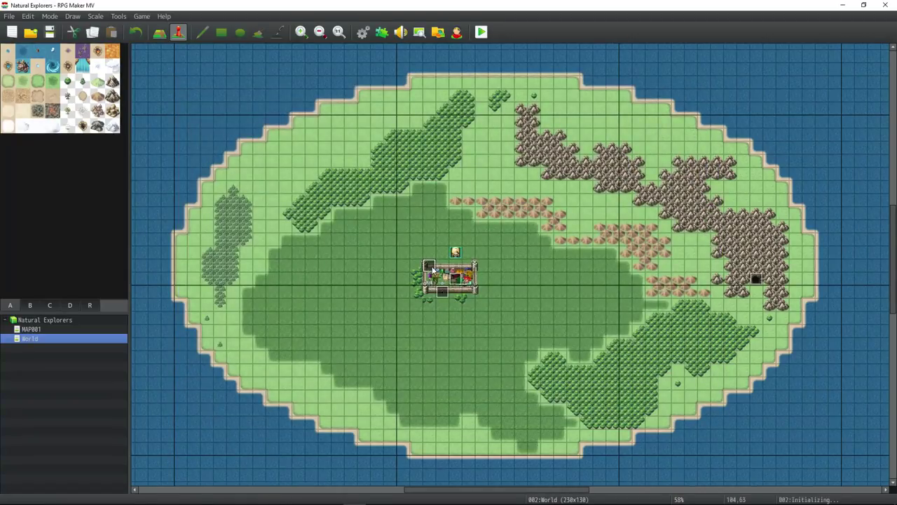
- Insert a command in the Initializing... event, above the HardClock switch command, that turns switch 0005 MeatBar ON
double_click(431, 269)
right_click(435, 174)
left_click(454, 178)
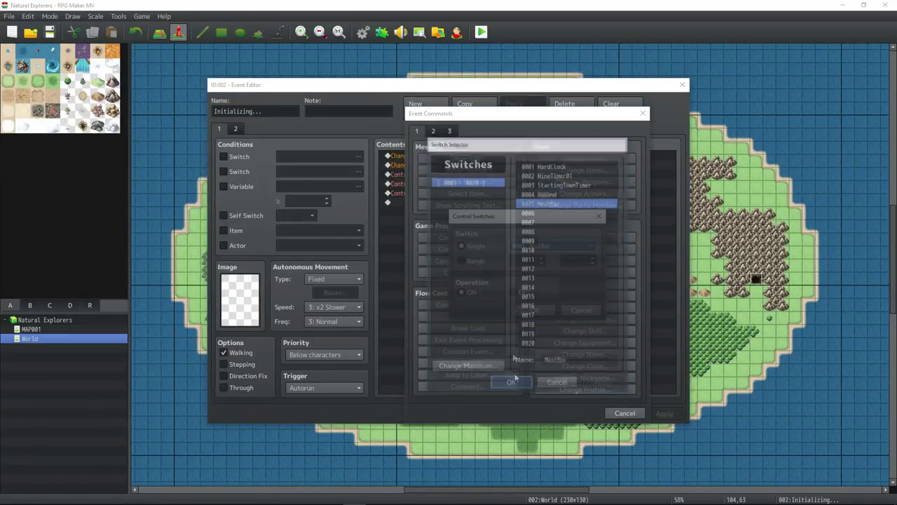
left_click(511, 379)
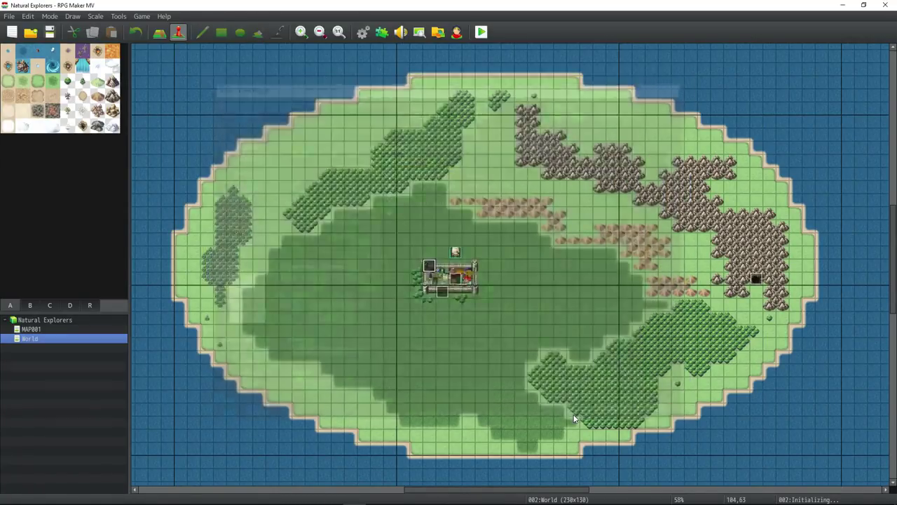
- Add a Control Variables command to the MeatBar common event that adds 1 to variable 0007, named MeatbarTimer
left_click(363, 32)
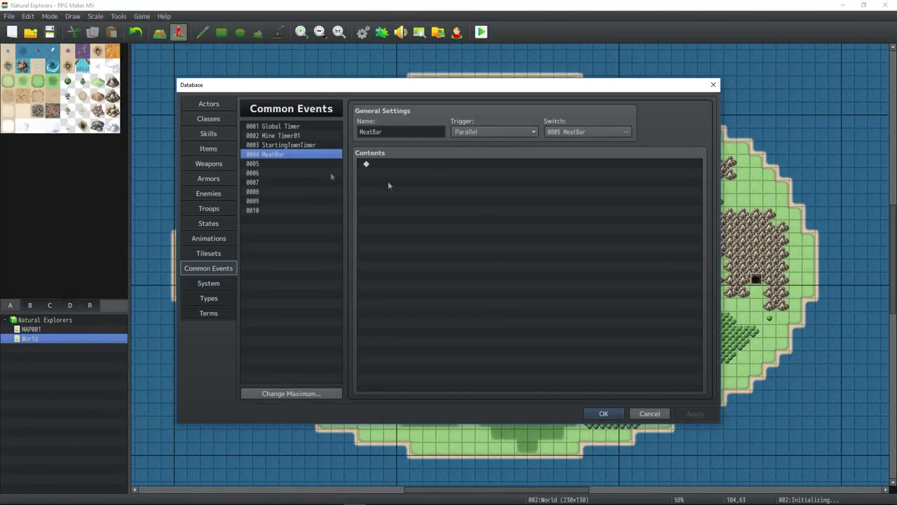
left_click(441, 176)
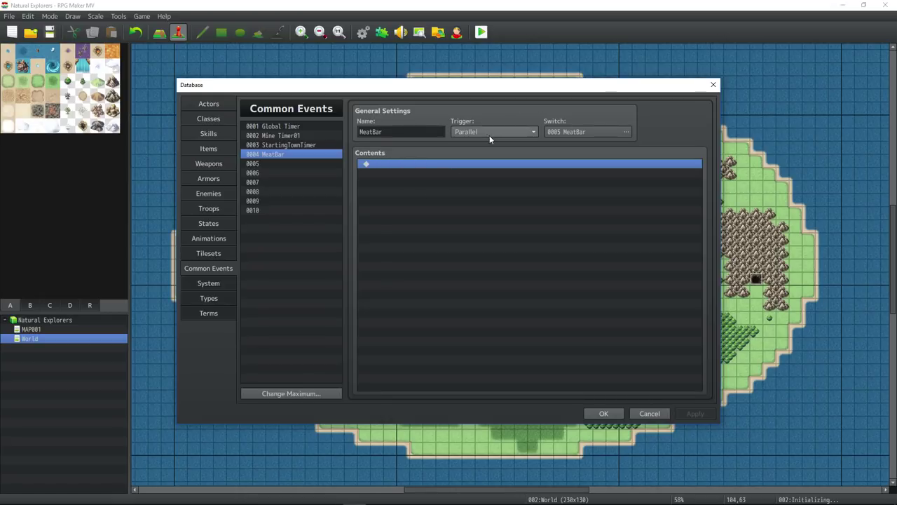
double_click(388, 163)
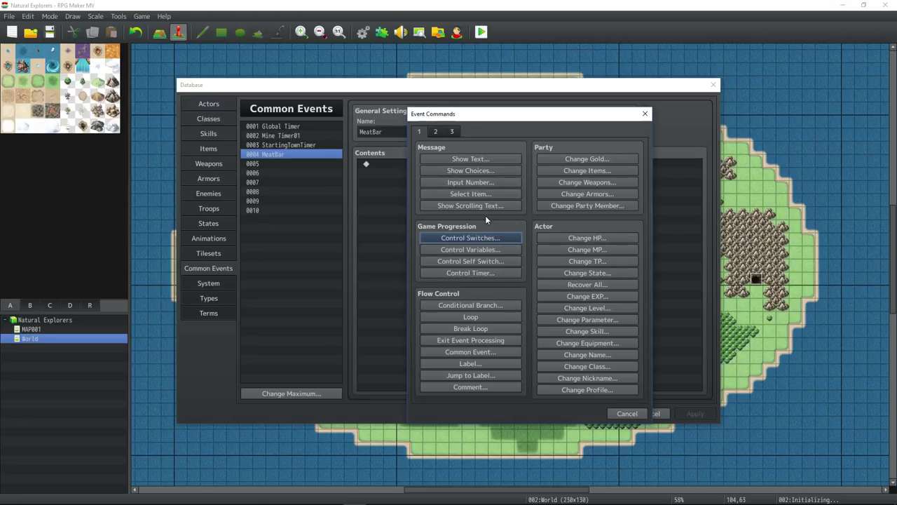
left_click(482, 252)
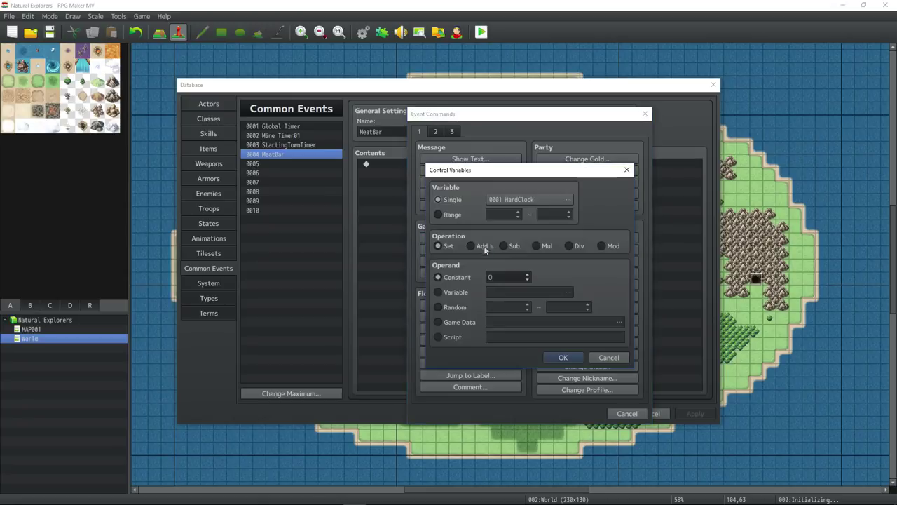
left_click(542, 209)
left_click(517, 384)
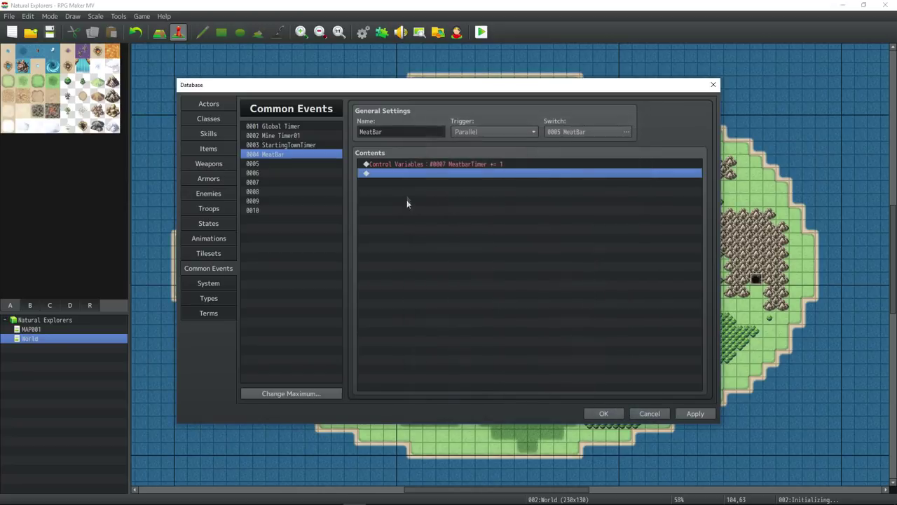
- Change the MeatbarTimer command's operation to Sub so it subtracts the constant
right_click(445, 163)
left_click(460, 180)
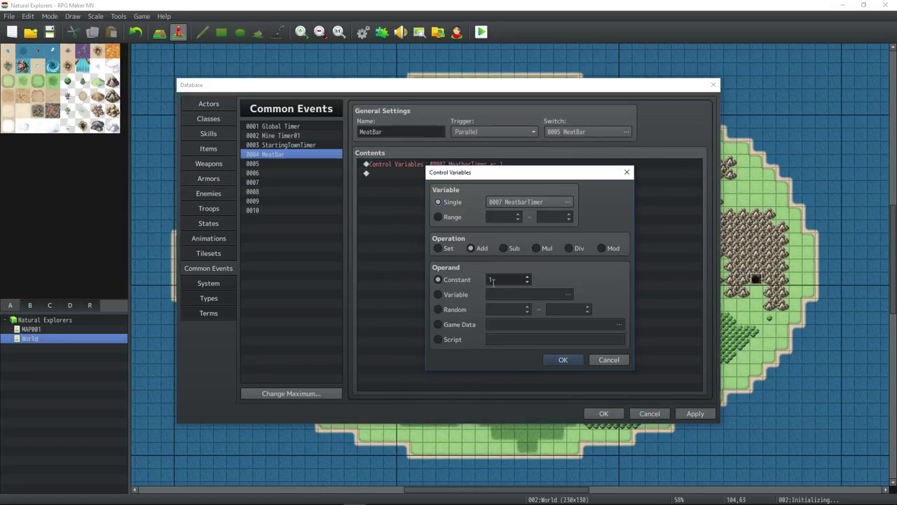
left_click(514, 248)
left_click(562, 360)
- Calculate 60 × 60 × 10 in Calculator to work out the timer's frame count
double_click(430, 205)
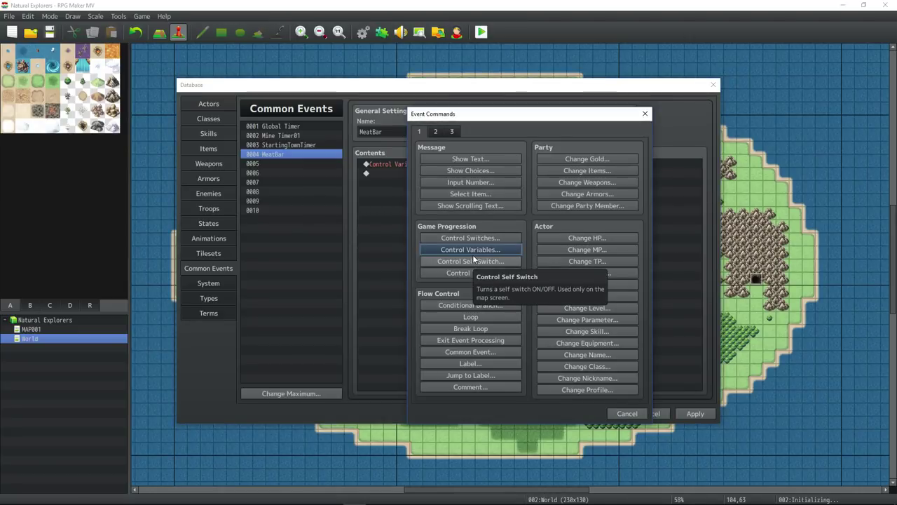
key("XF86Calculator")
left_click(689, 348)
left_click(654, 393)
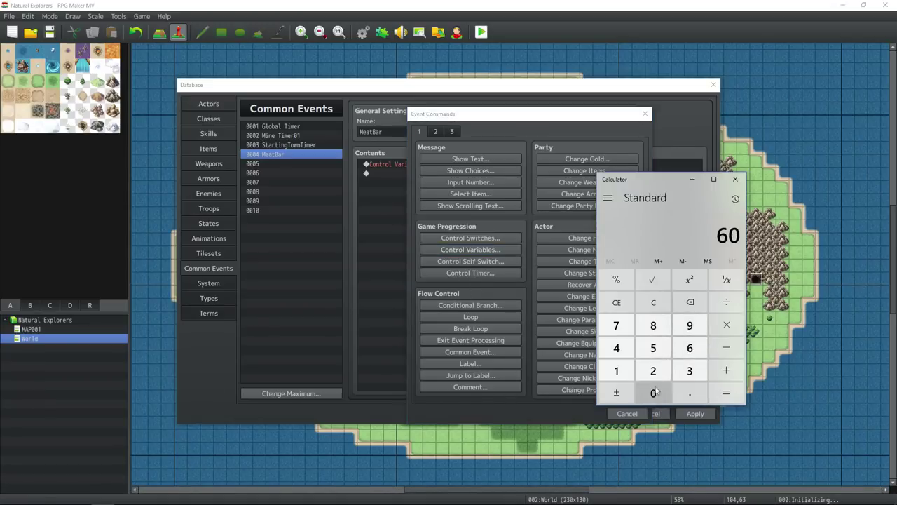
left_click(726, 324)
left_click(689, 348)
left_click(650, 389)
left_click(726, 393)
left_click(726, 324)
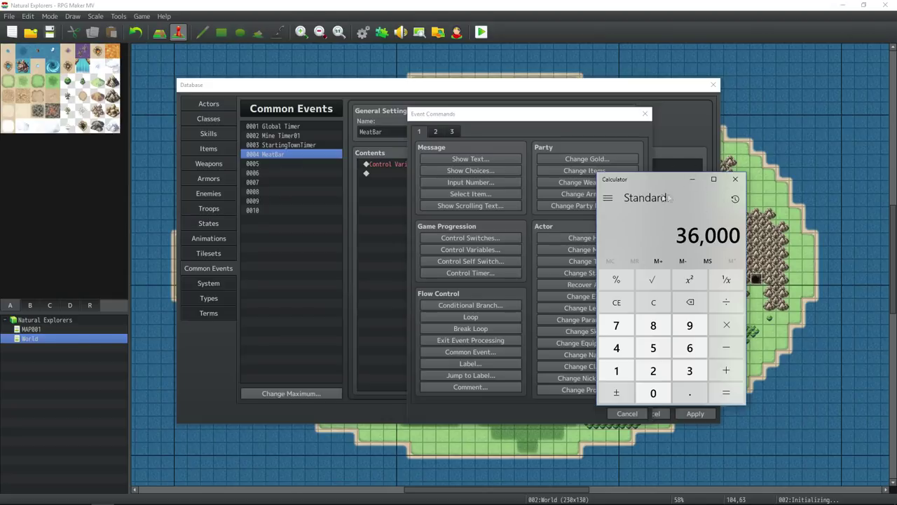
left_click(695, 180)
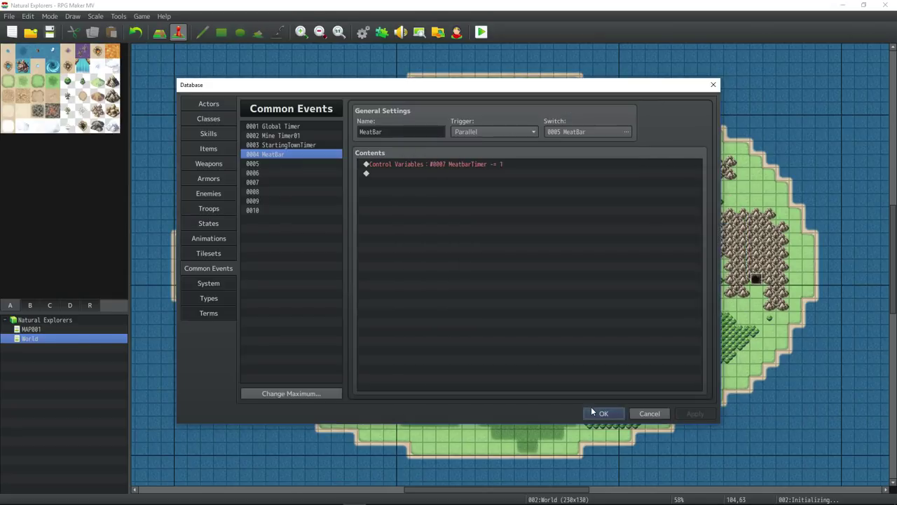
- Insert a Control Variables command in the Initializing... event that sets variable 0007 MeatbarTimer to the constant 36000
left_click(591, 411)
double_click(434, 267)
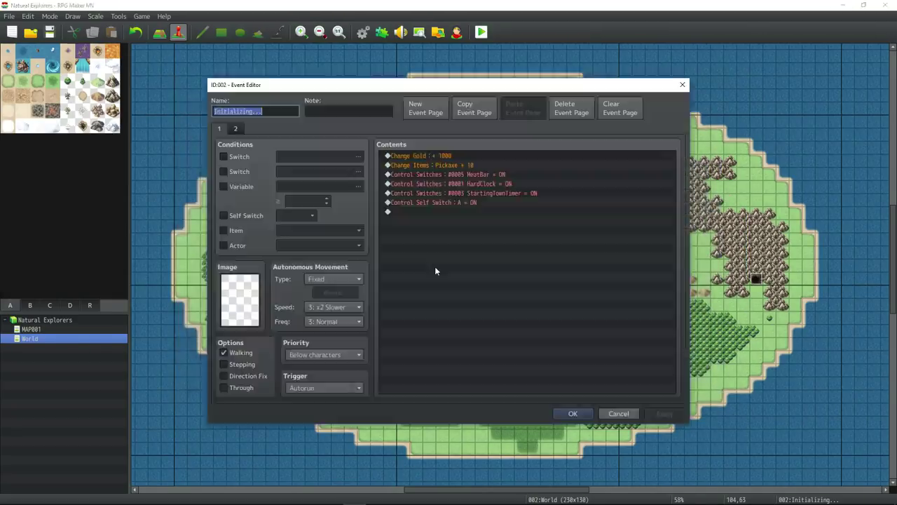
right_click(443, 181)
left_click(457, 189)
left_click(467, 249)
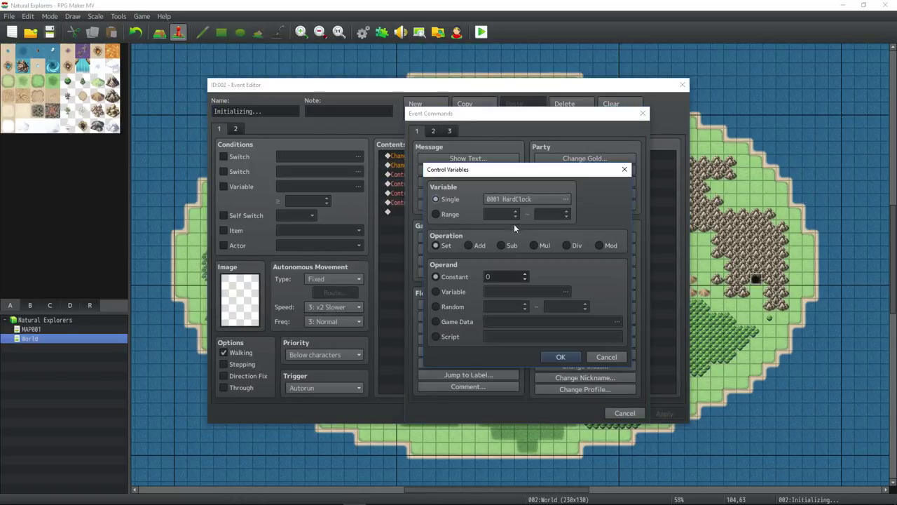
left_click(568, 199)
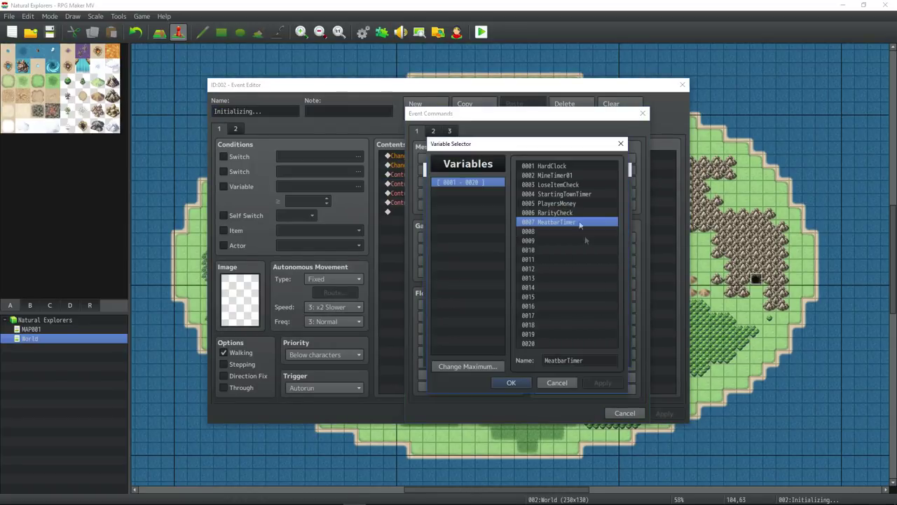
left_click(512, 384)
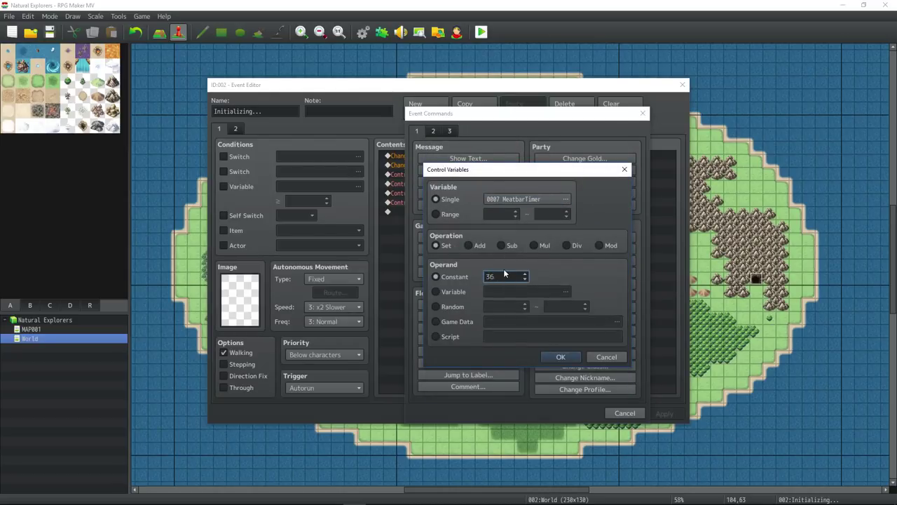
type("36000")
left_click(561, 357)
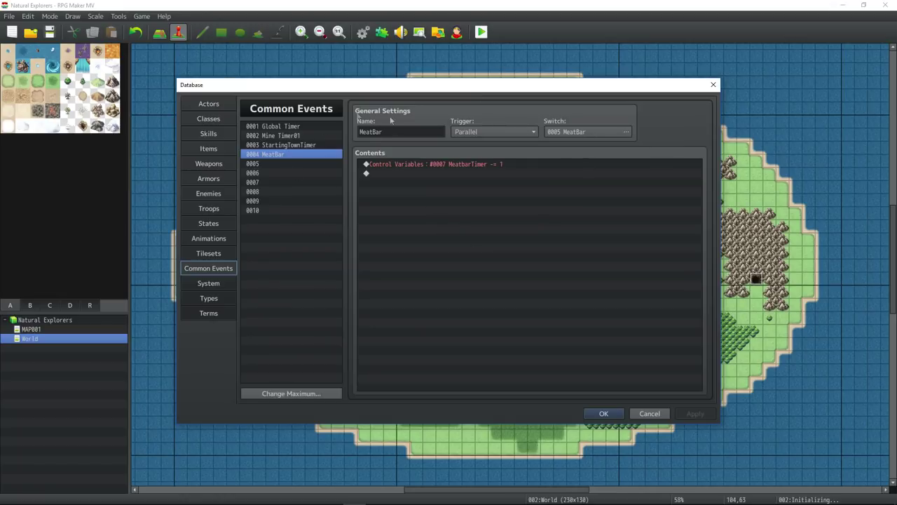
- Add a Conditional Branch below the subtraction in the MeatBar common event that checks whether variable 0007 MeatbarTimer > 0
left_click(498, 165)
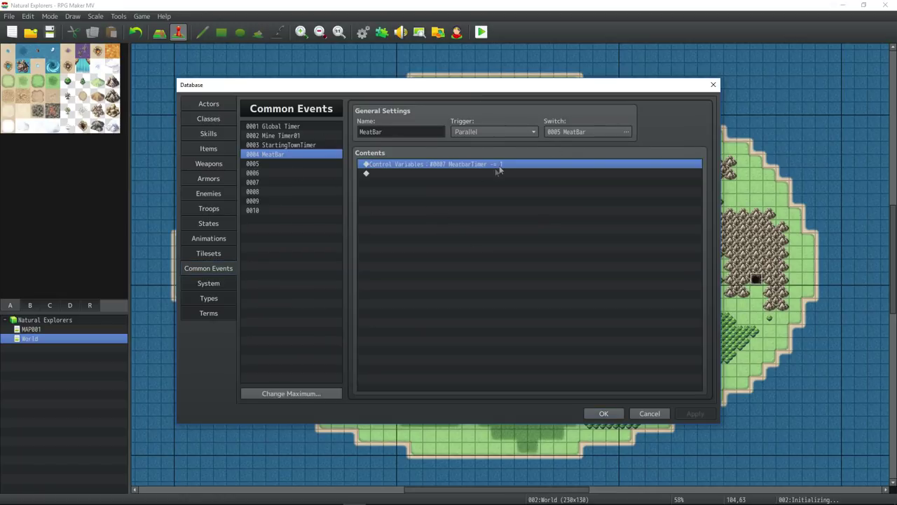
right_click(441, 177)
left_click(423, 176)
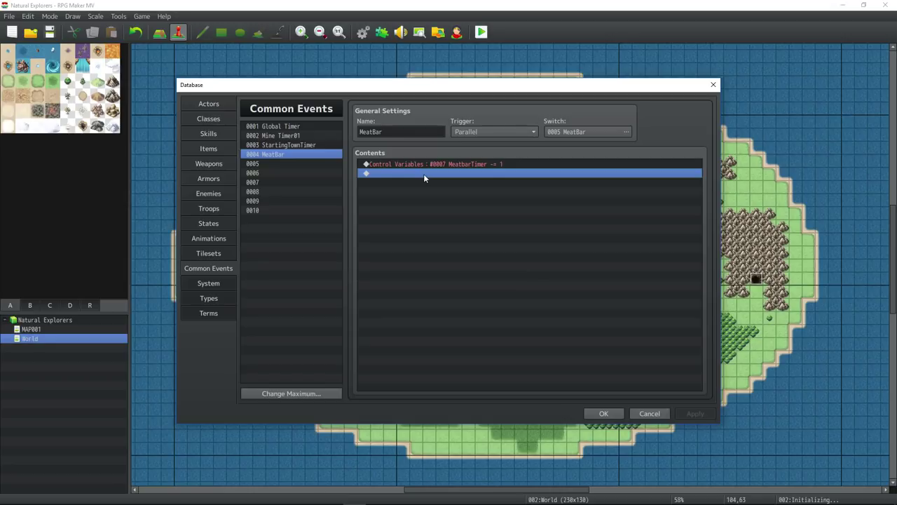
double_click(423, 174)
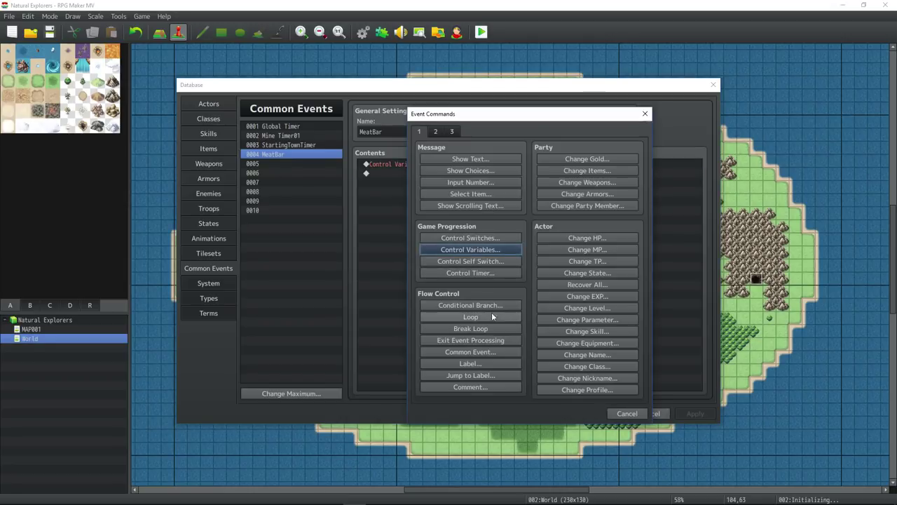
left_click(488, 305)
left_click(509, 227)
left_click(509, 226)
left_click(509, 222)
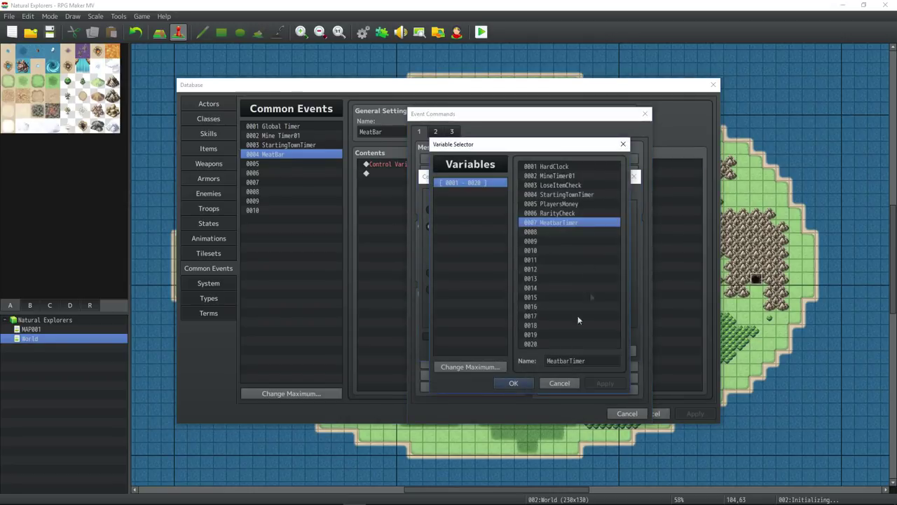
left_click(507, 384)
left_click(594, 227)
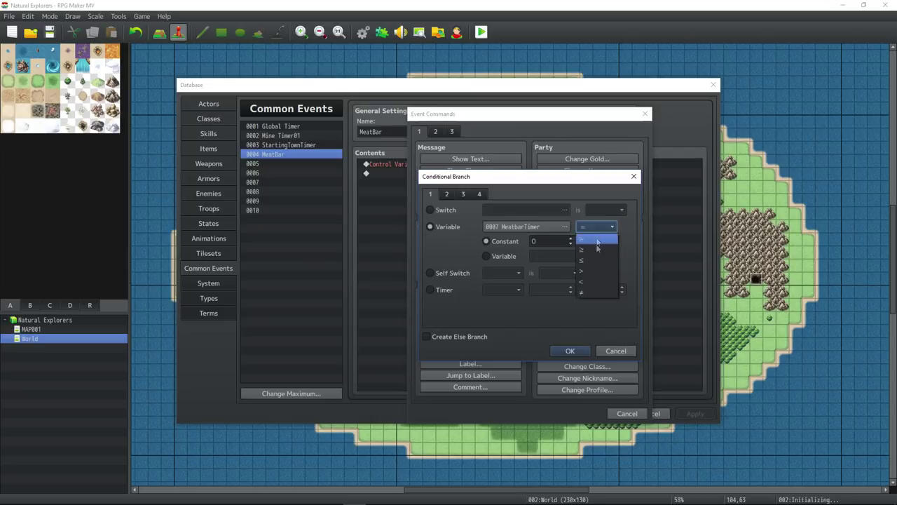
left_click(594, 271)
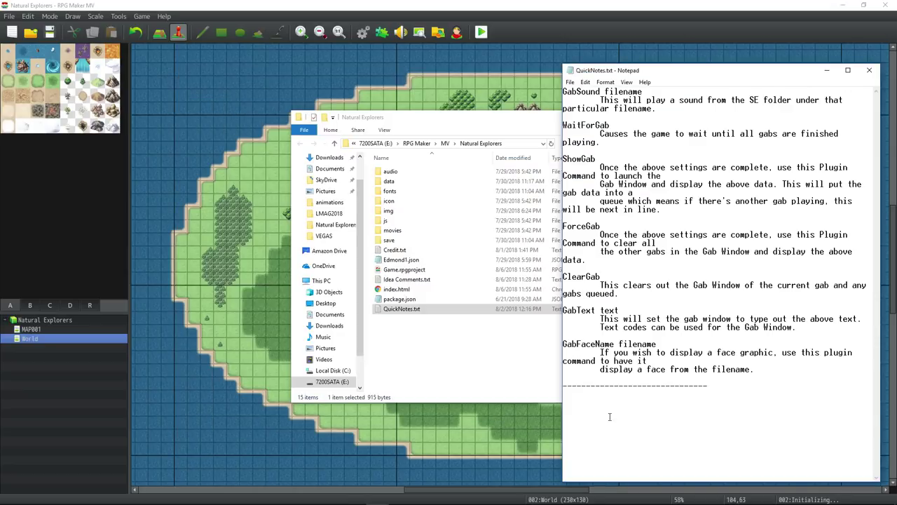
- Record 10f=91 and 9f=82 below the dashed line in QuickNotes.txt, calculating 91 − 9 in Calculator
type("10f=91")
key("Return")
type("9f=")
left_click(435, 329)
left_click(362, 375)
left_click(471, 351)
left_click(435, 329)
left_click(471, 397)
key("alt+Tab")
type("82")
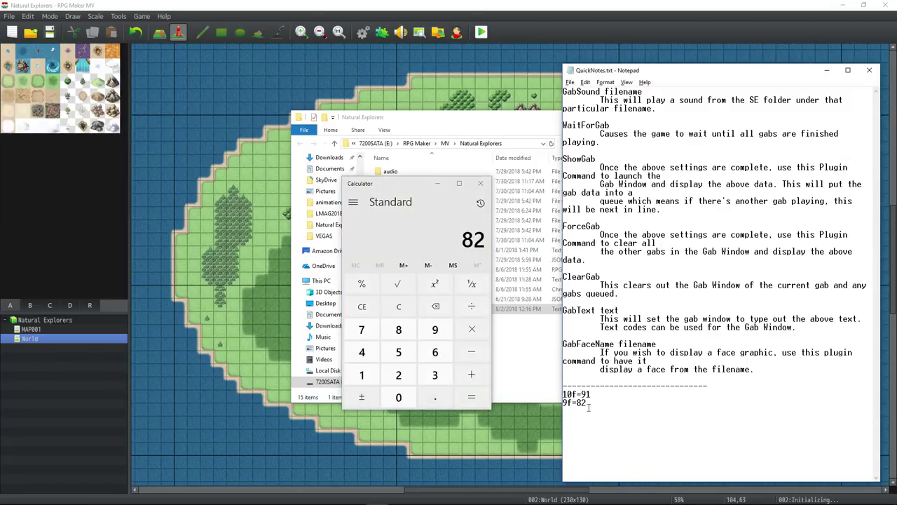
- Add the lines 8f=73 and 7f=64 to QuickNotes.txt, subtracting 9 in Calculator for each one
key("Return")
type("8f=")
key("alt+Tab")
type("-9")
left_click(467, 393)
left_click(598, 409)
type("73")
left_click(471, 351)
left_click(435, 332)
left_click(471, 397)
left_click(598, 407)
key("Return")
type("7f=64")
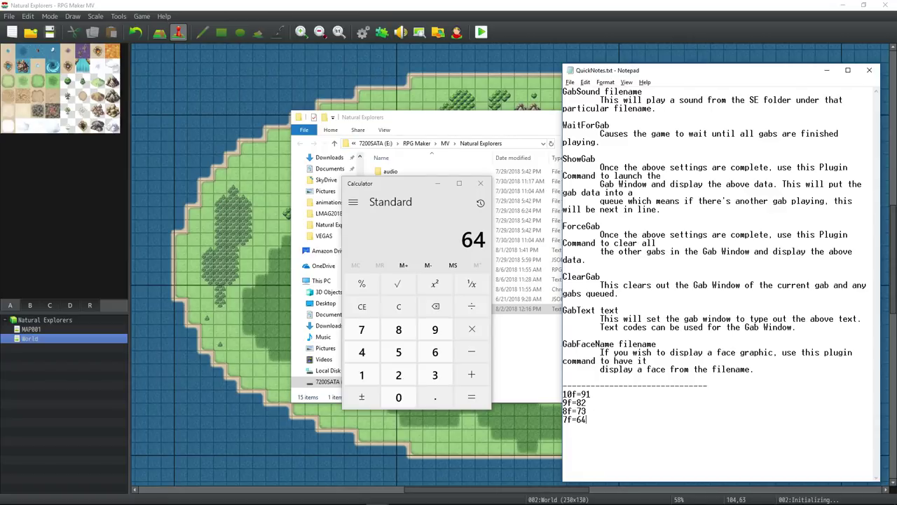
- Complete the QuickNotes list with 6f=55, 5f=46, 4f=37, 3f=28, 2f=19 and 1f=10, and minimize Calculator
key("Return")
type("6f")
type("5f=46")
key("Return")
type("4f=37")
key("Return")
type("3f=28")
key("Return")
type("2f=19")
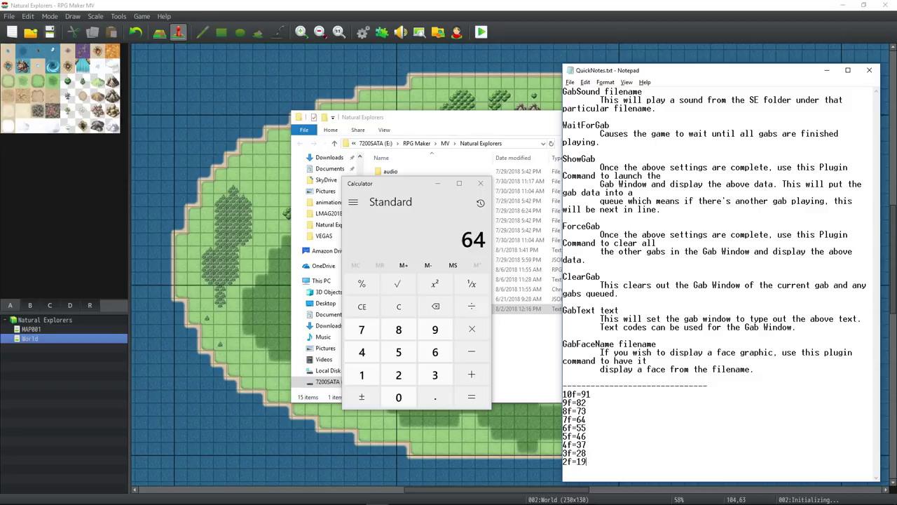
key("Return")
type("1f=10")
left_click(437, 183)
- Review the threshold list in QuickNotes.txt from the 10f line down to the 1f line
left_click(603, 412)
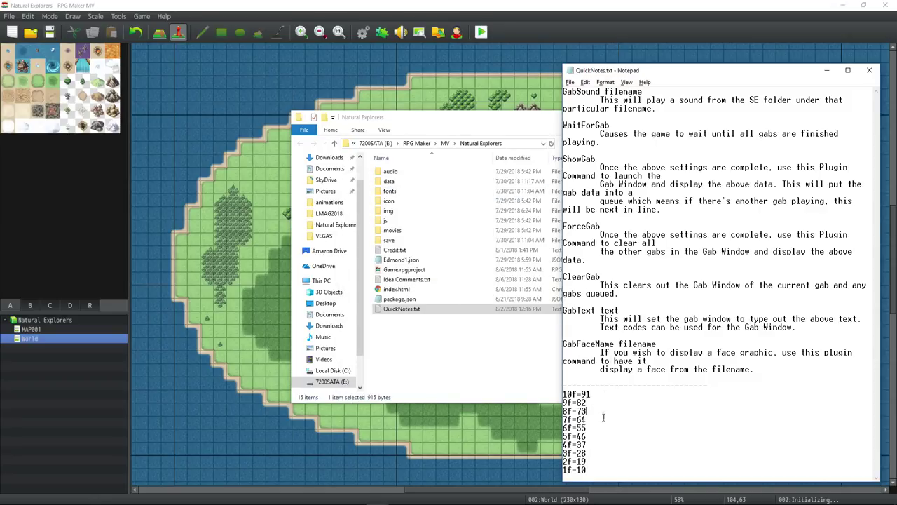
left_click(602, 436)
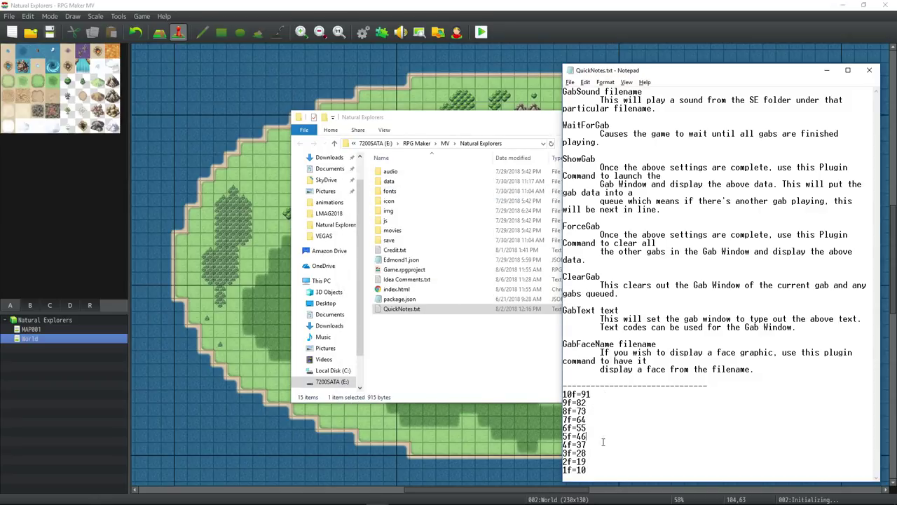
left_click(610, 396)
left_click(603, 420)
left_click_drag(593, 395, 580, 394)
left_click_drag(581, 394, 563, 402)
left_click(569, 470)
left_click_drag(587, 470, 567, 469)
left_click(587, 469)
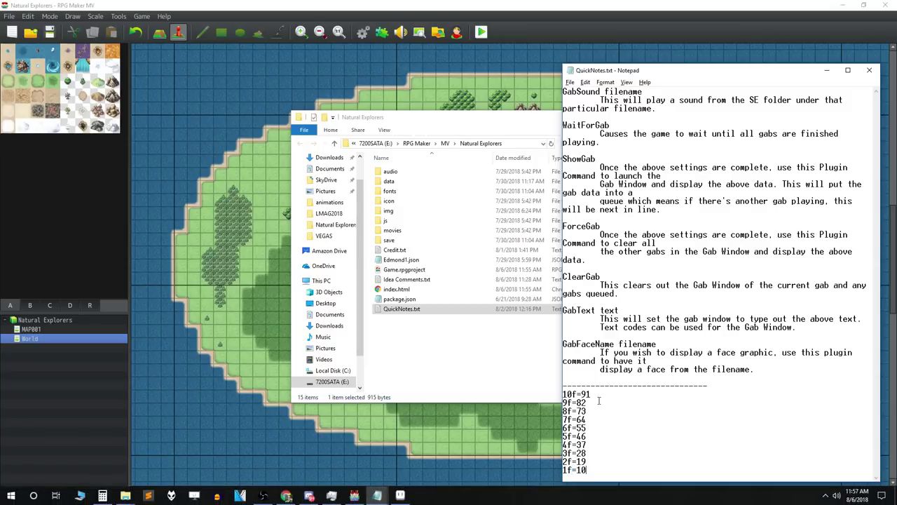
- Bring QuickNotes.txt and Calculator up beside the MeatBar common event and enter 36000 in Calculator
mouse_move(376, 496)
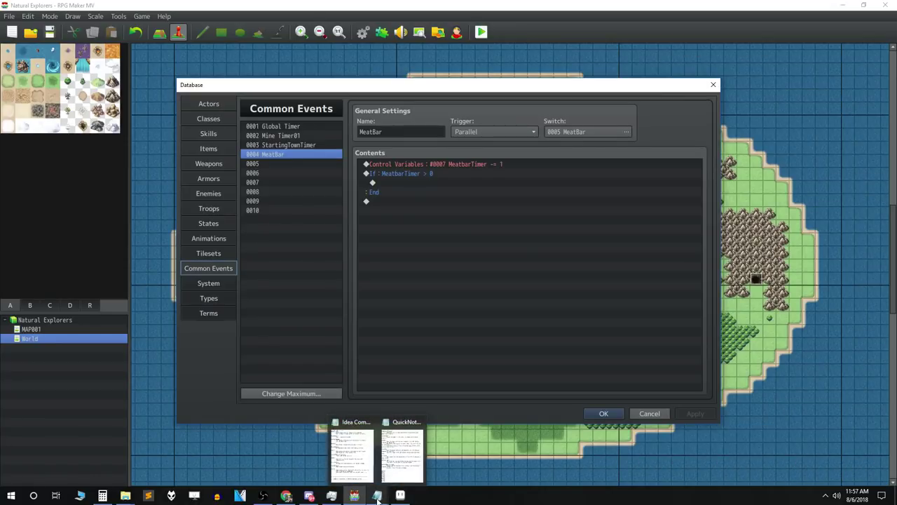
left_click(401, 452)
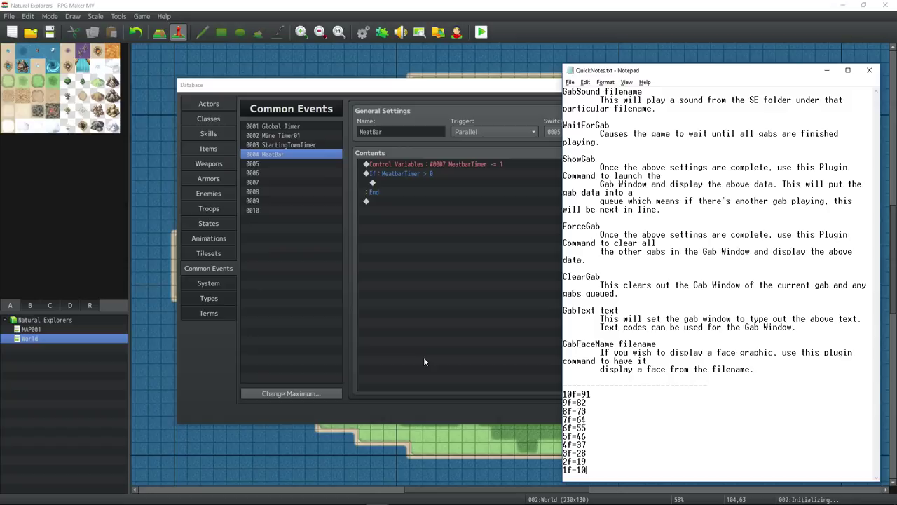
key("alt+Tab")
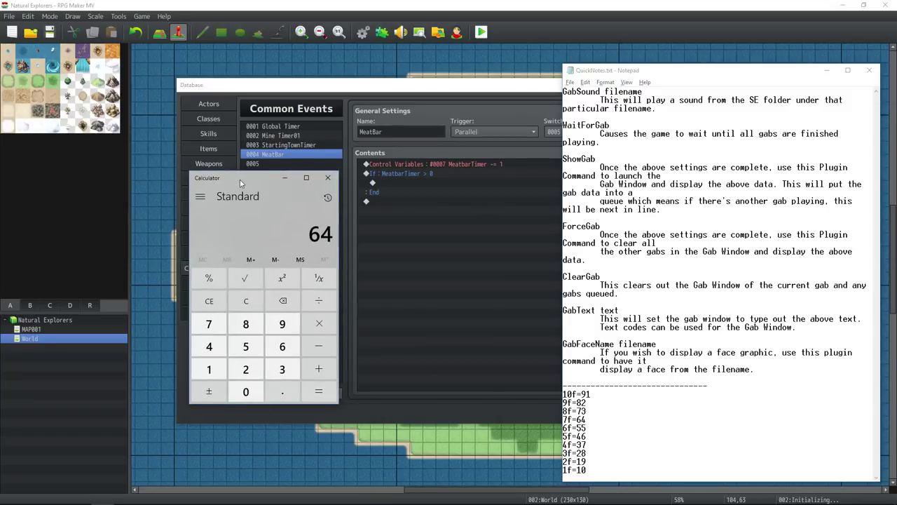
type("360000")
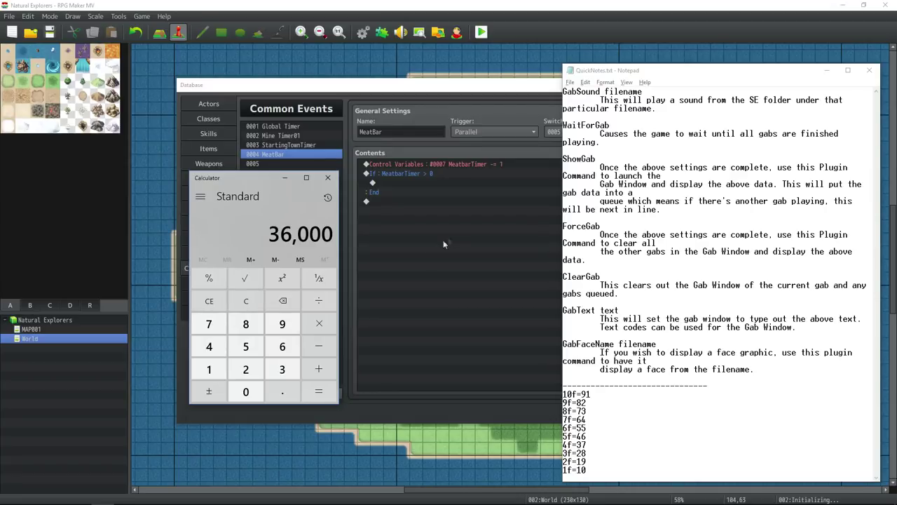
- Change the MeatBar event's conditional branch to compare MeatbarTimer > 36000
double_click(427, 176)
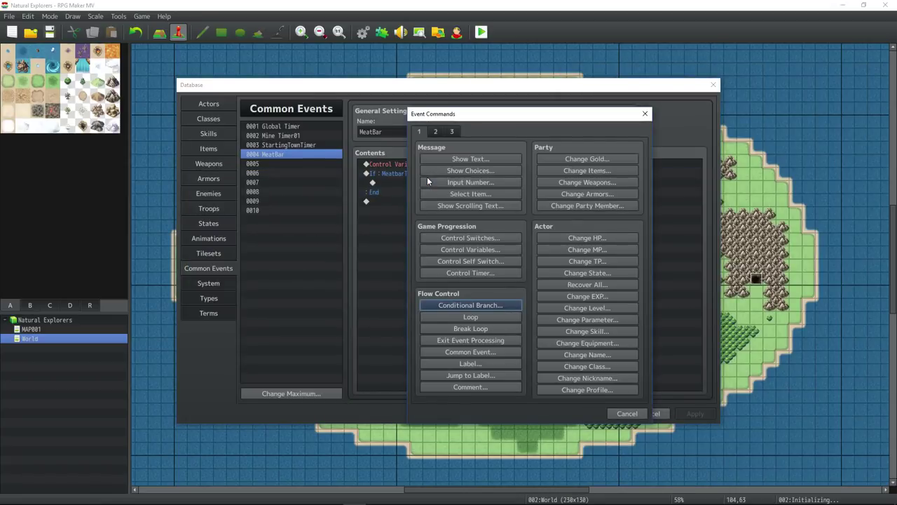
left_click(643, 411)
double_click(411, 173)
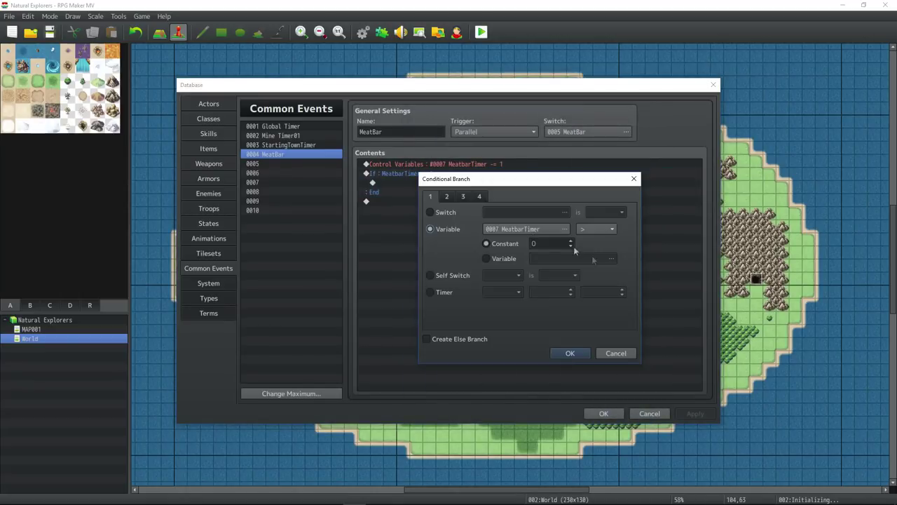
double_click(554, 243)
type("36000")
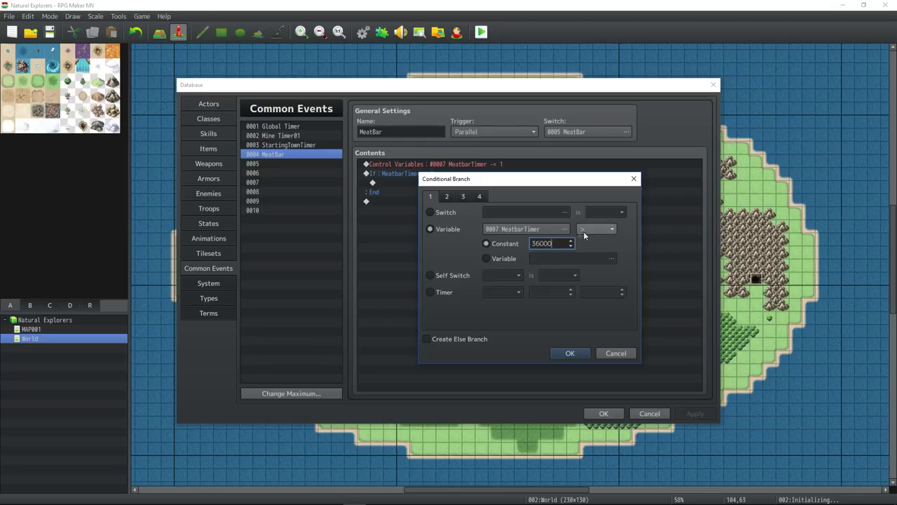
key("Return")
- Inside the branch, set variable 0007 MeatbarTimer to 36000, and insert comments that label the parts of the MeatBar event
double_click(422, 185)
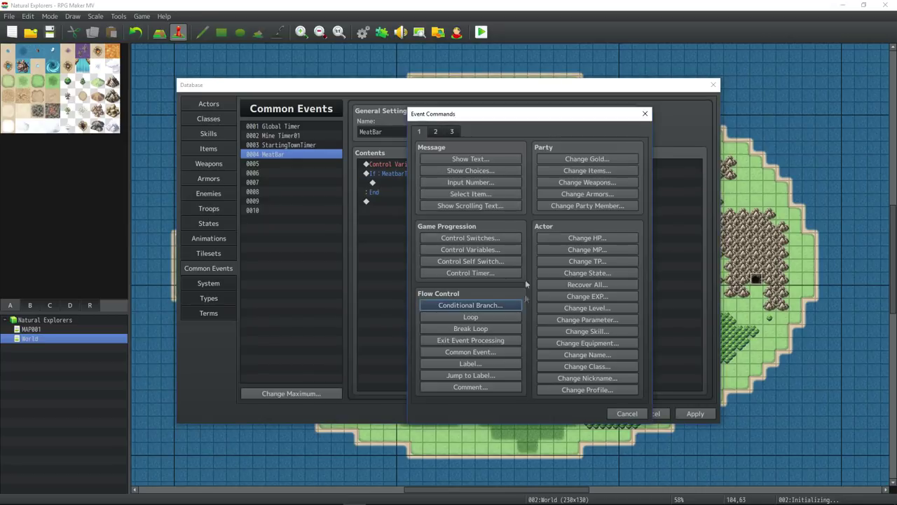
left_click(520, 250)
left_click(545, 199)
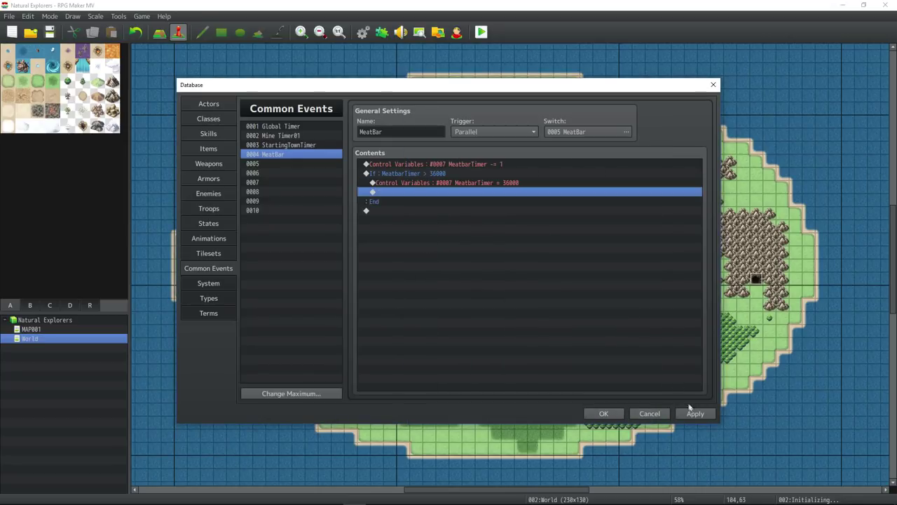
right_click(436, 173)
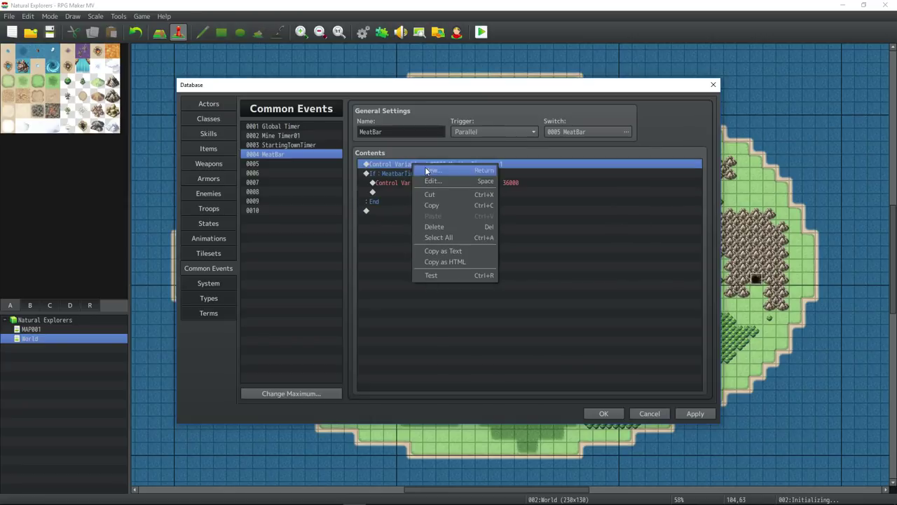
left_click(458, 181)
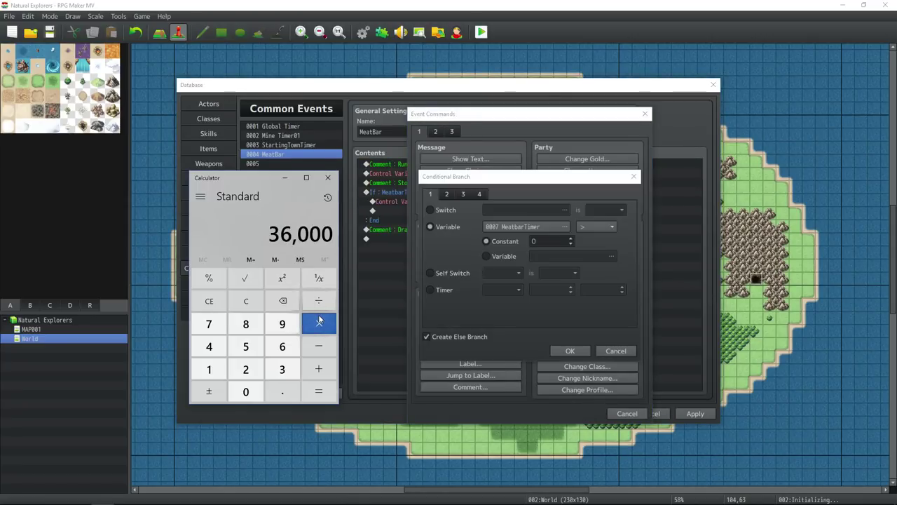
- Calculate 36000 × 0.91 in Calculator to get the threshold for the ten-drumstick bar
left_click(318, 321)
left_click(245, 391)
left_click(282, 391)
left_click(282, 323)
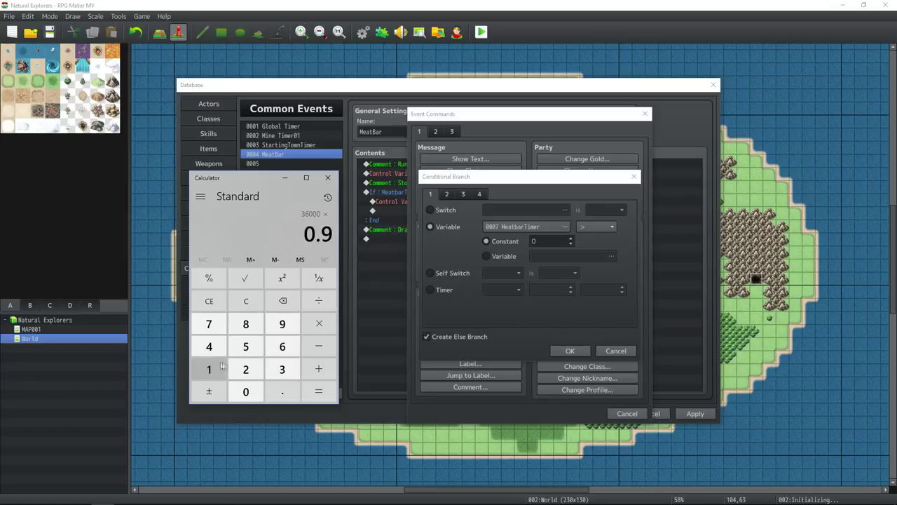
left_click(209, 369)
key("Return")
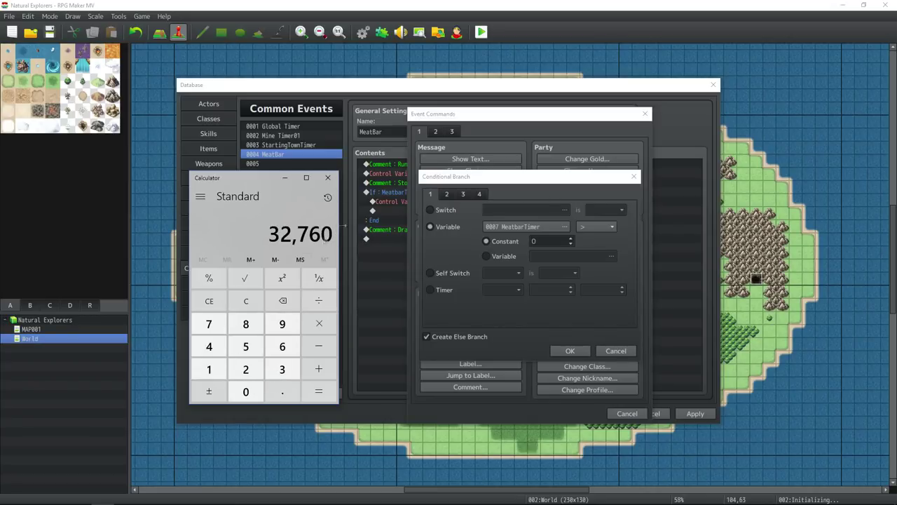
- Add the second conditional branch with MeatbarTimer > 32760 and an else branch
left_click(538, 241)
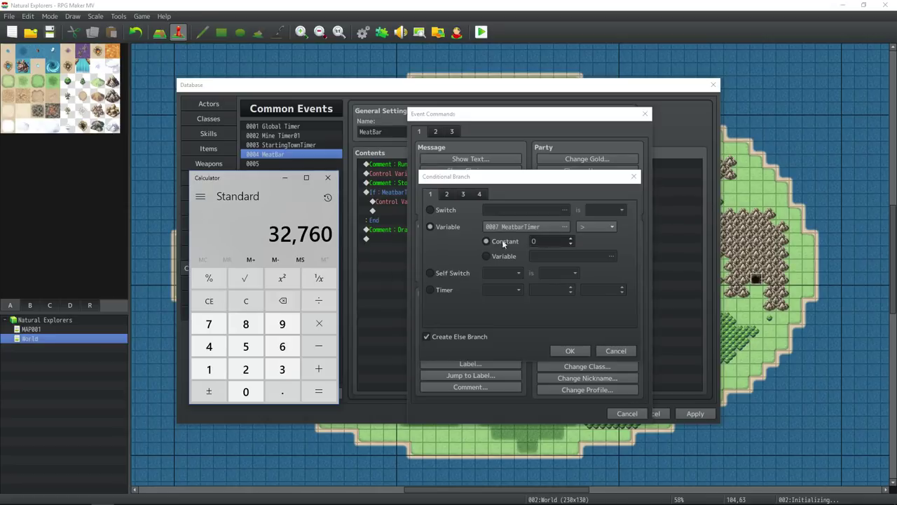
double_click(541, 241)
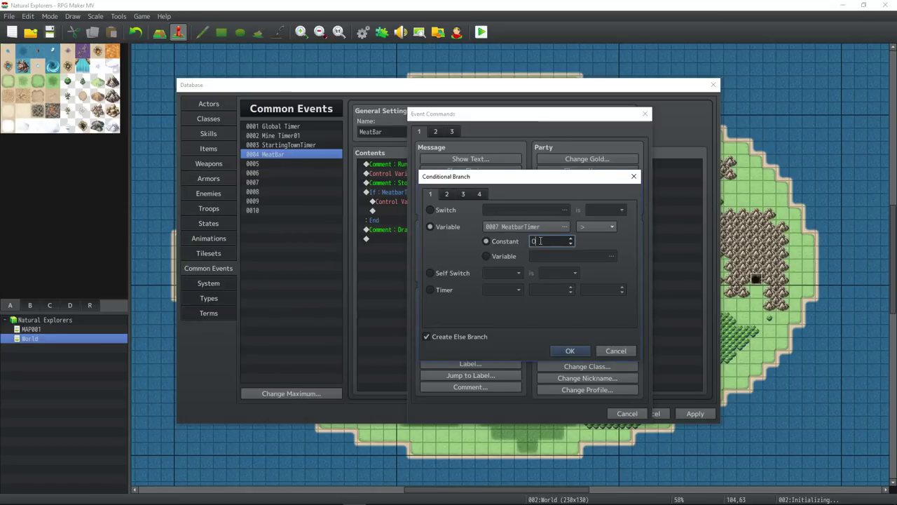
type("32760")
key("Return")
- In the MeatbarTimer > 32760 branch, add a Show Picture command using DG_MeatBar10 with X position 24
right_click(401, 248)
left_click(421, 254)
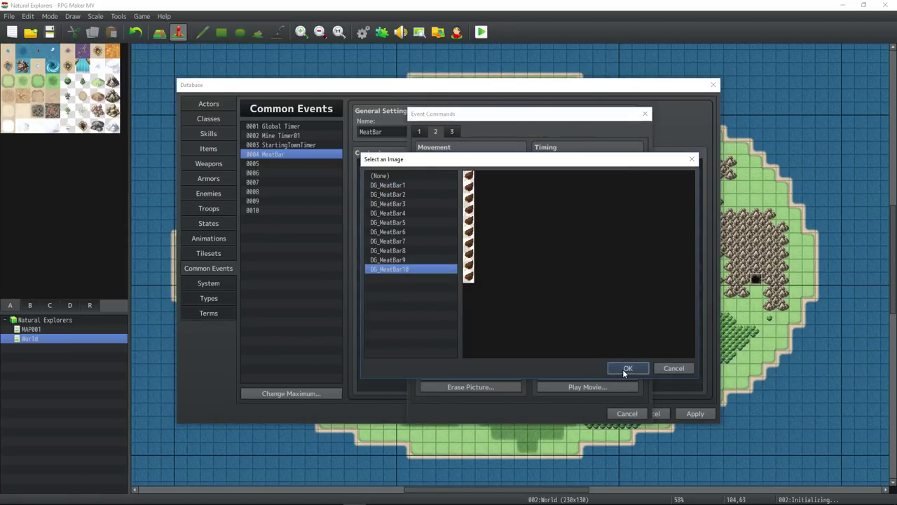
left_click(623, 369)
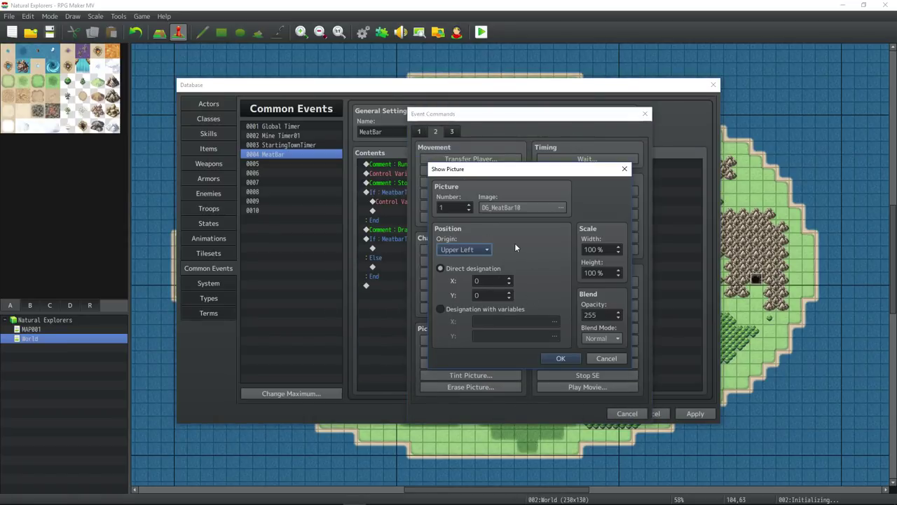
double_click(494, 280)
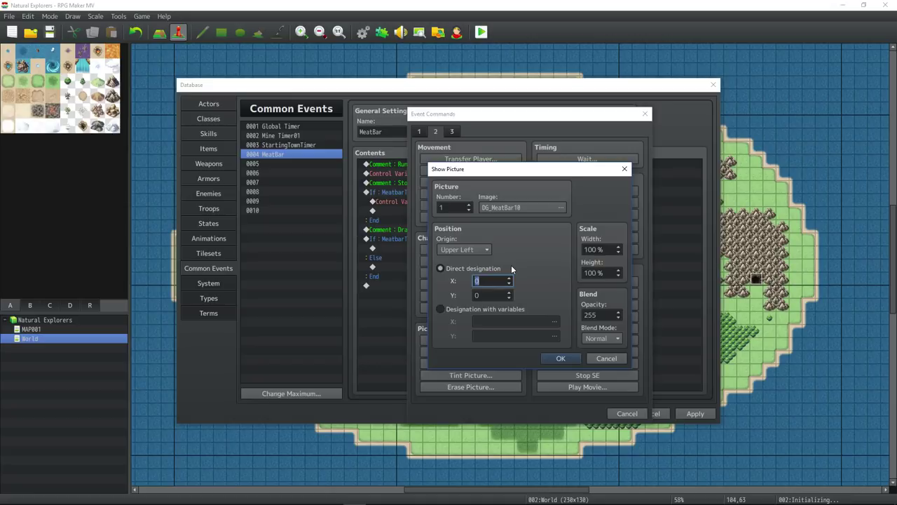
type("24")
double_click(483, 295)
- Switch to Calculator and calculate 720 − 240 for the picture's Y position
key("alt+Tab")
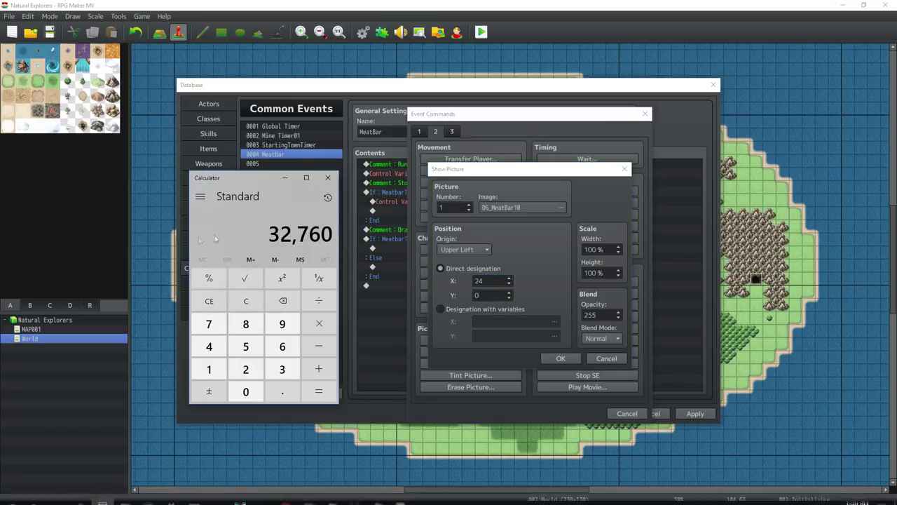
left_click(252, 305)
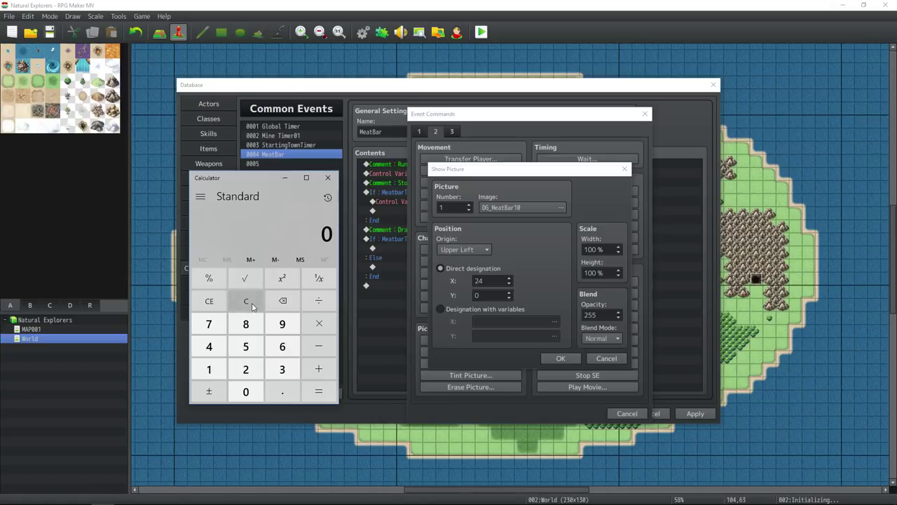
type("240")
left_click(254, 300)
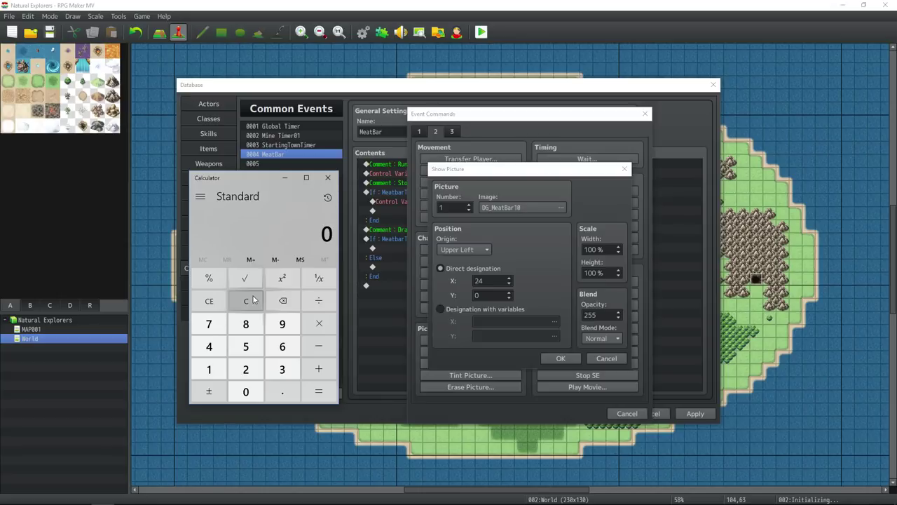
left_click(208, 324)
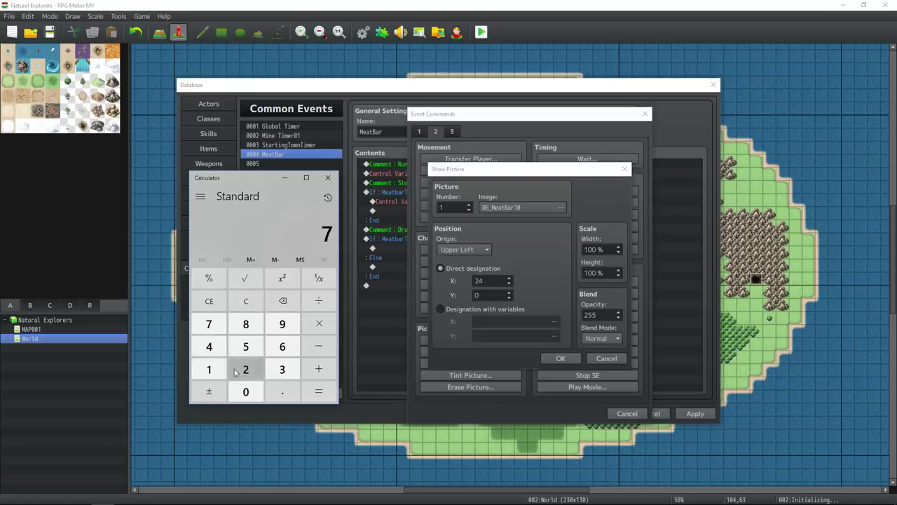
left_click(243, 370)
left_click(245, 392)
left_click(319, 346)
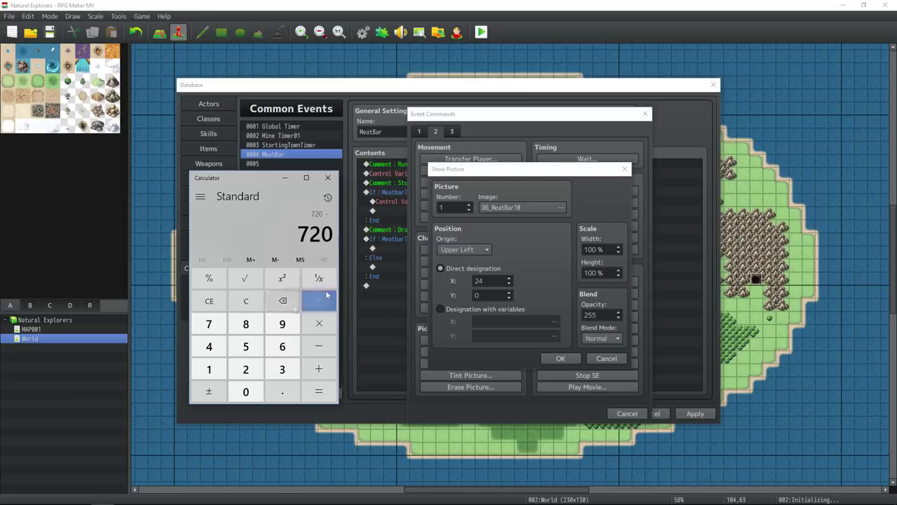
left_click(253, 370)
left_click(209, 347)
left_click(245, 391)
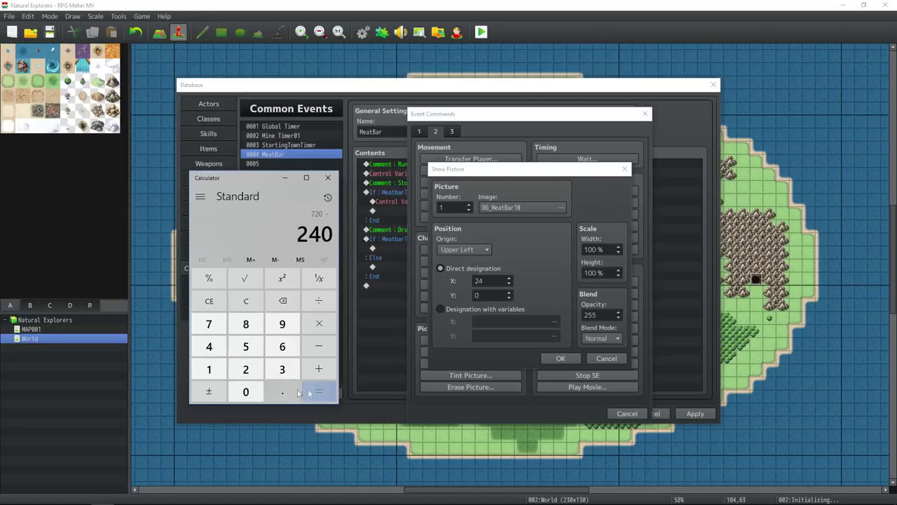
left_click(319, 391)
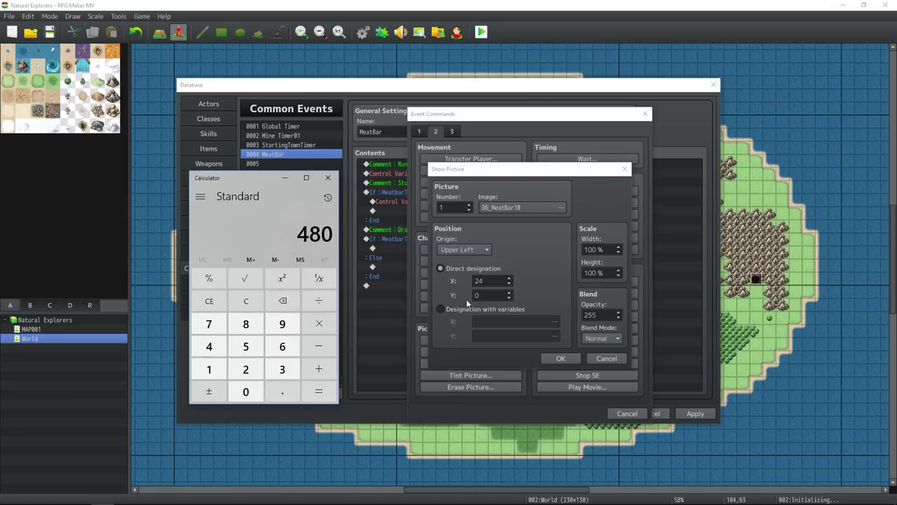
- Subtract 24 from the calculated difference, and place the DG_MeatBar10 picture at Y position 456
left_click(319, 346)
left_click(245, 369)
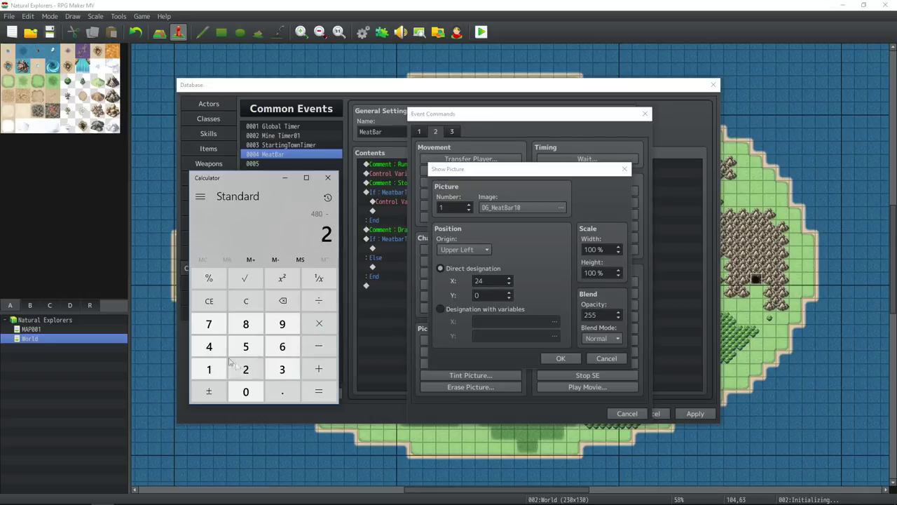
left_click(208, 346)
key("Return")
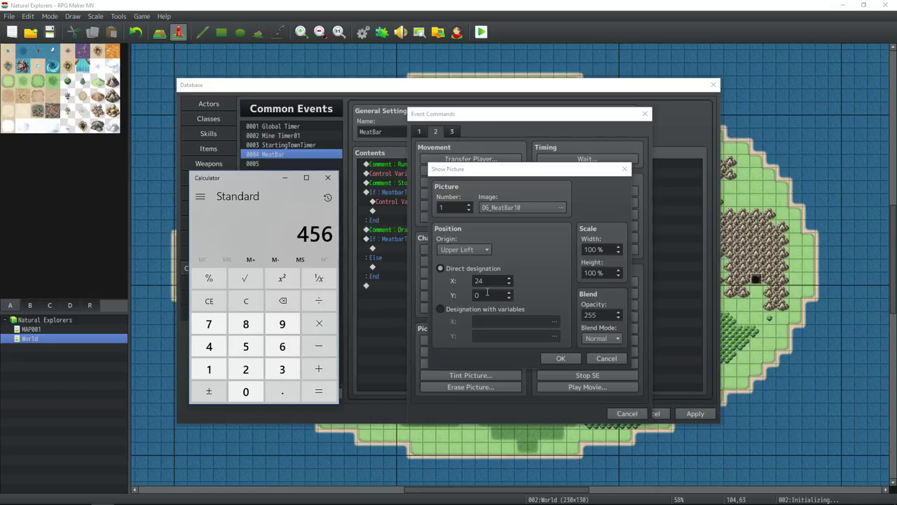
left_click(487, 294)
key("BackSpace")
type("456")
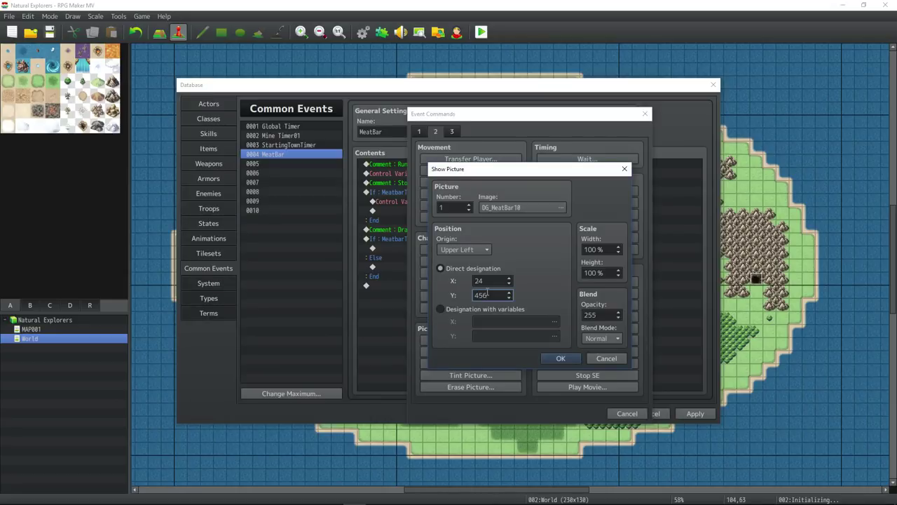
key("Return")
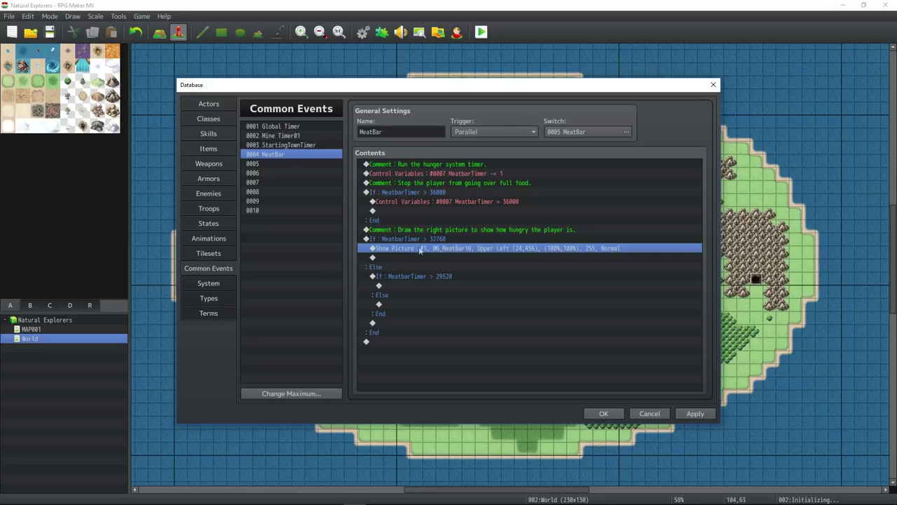
- Change the picture number of the DG_MeatBar10 Show Picture command to 10
double_click(433, 287)
left_click(626, 413)
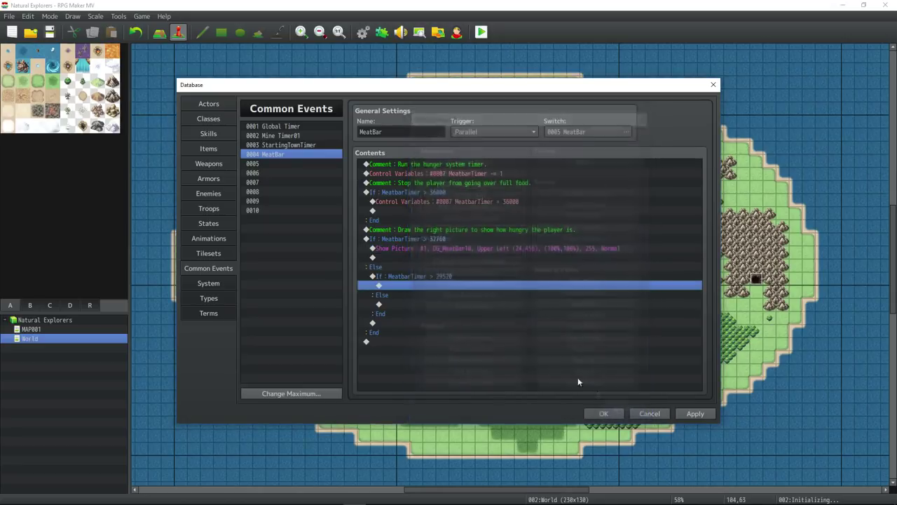
right_click(422, 248)
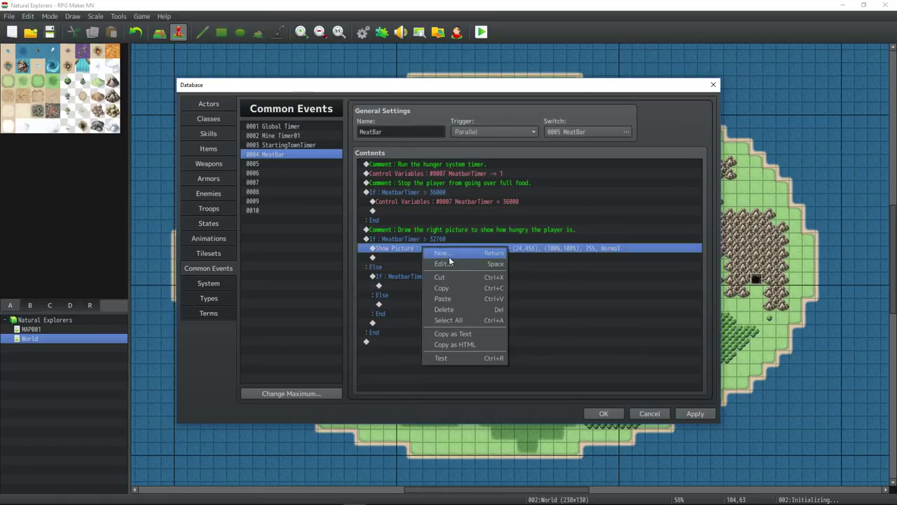
left_click(453, 264)
left_click(455, 209)
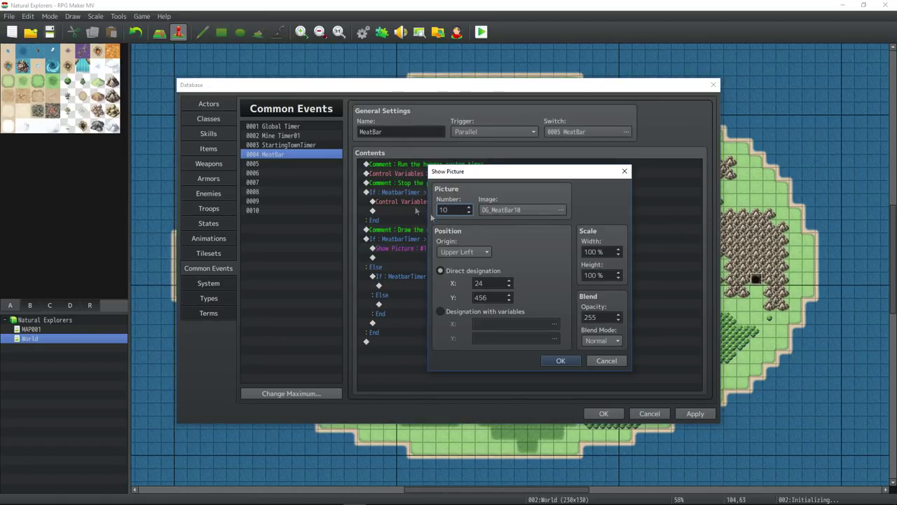
left_click(560, 361)
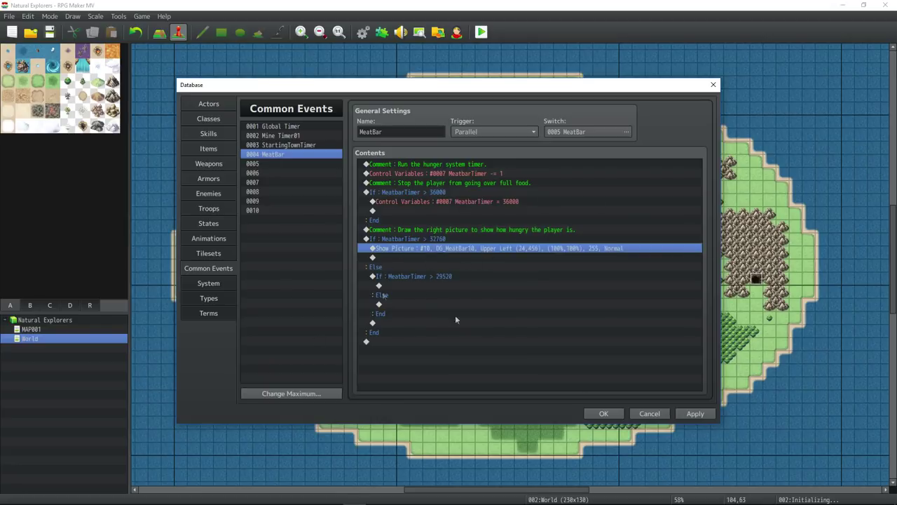
- Add an Erase Picture command for picture number 10 in the MeatbarTimer > 29520 branch
double_click(471, 258)
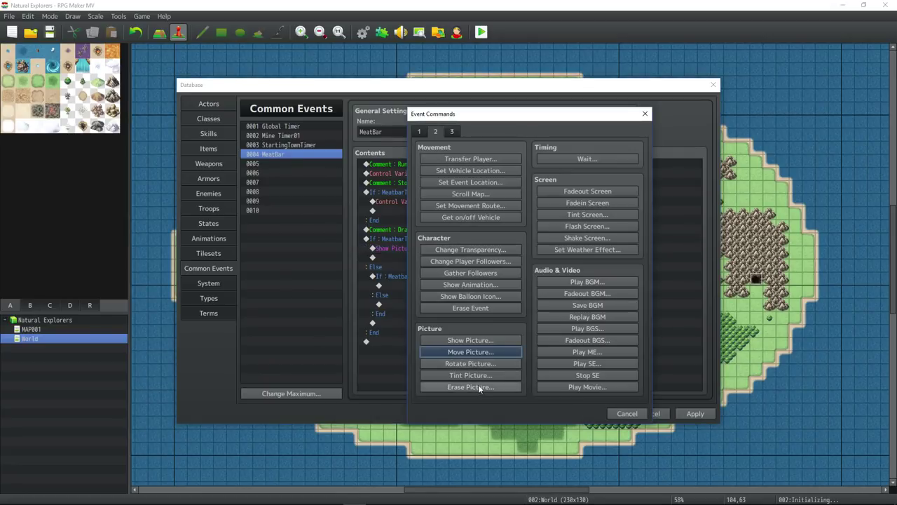
left_click(470, 387)
type("10")
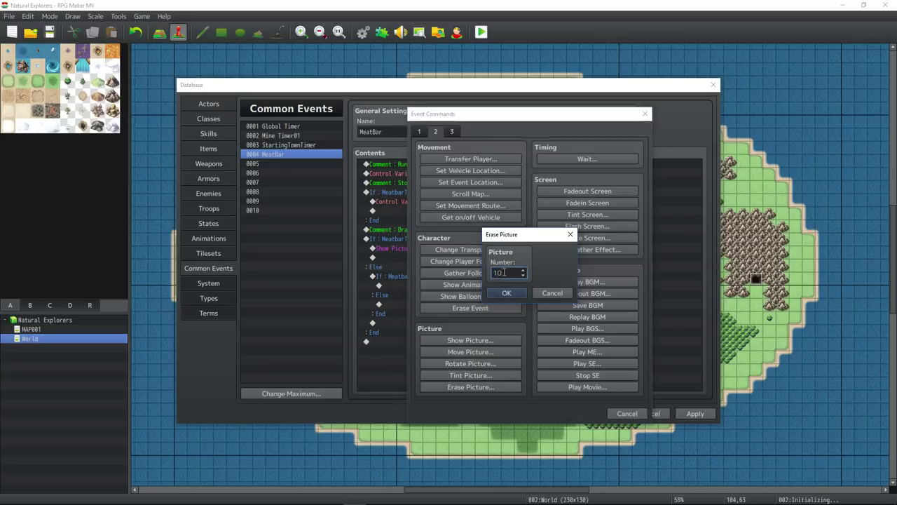
key("Return")
- Below the Erase Picture command, add Show Picture number 9 using DG_MeatBar9 at position 24, 456
double_click(449, 296)
left_click(478, 339)
type("9")
left_click(522, 207)
left_click(402, 260)
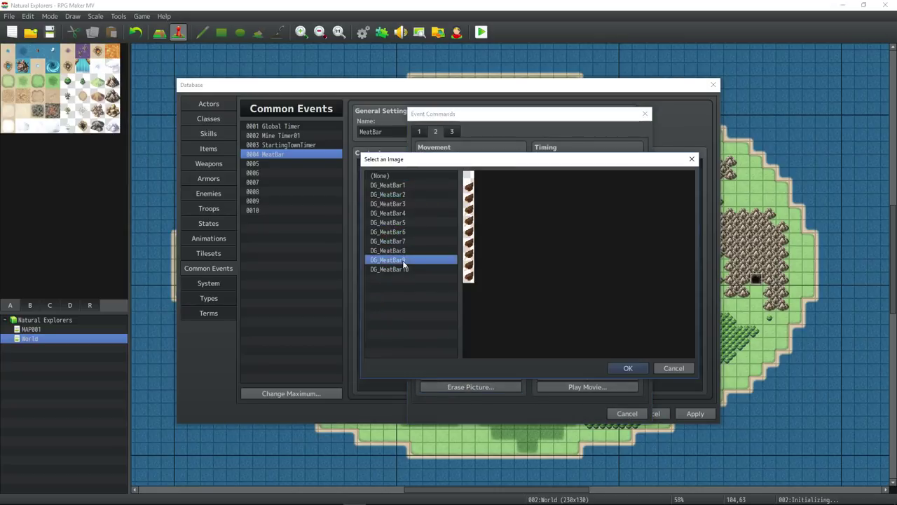
left_click(620, 365)
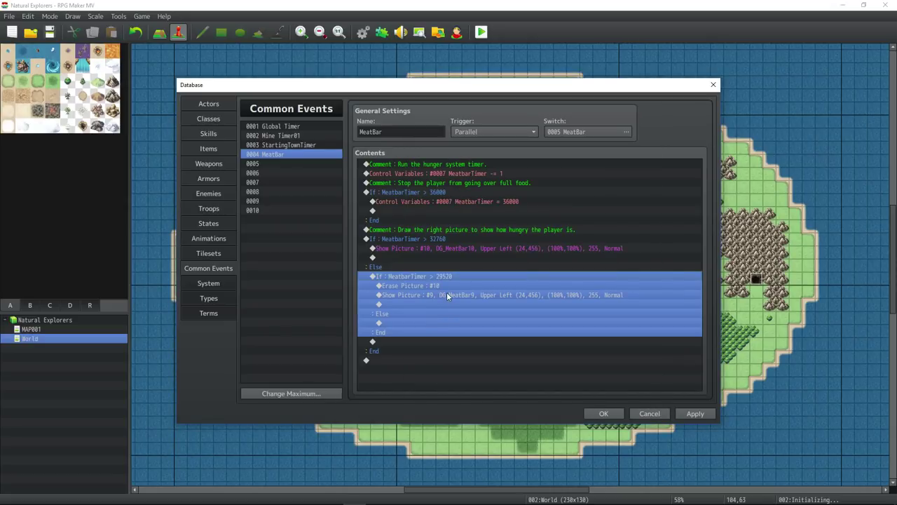
- Paste a copy of the MeatbarTimer > 29520 branch into its else section, and set the copy's threshold to 26280, calculated as 36000 × 0.73
left_click(407, 322)
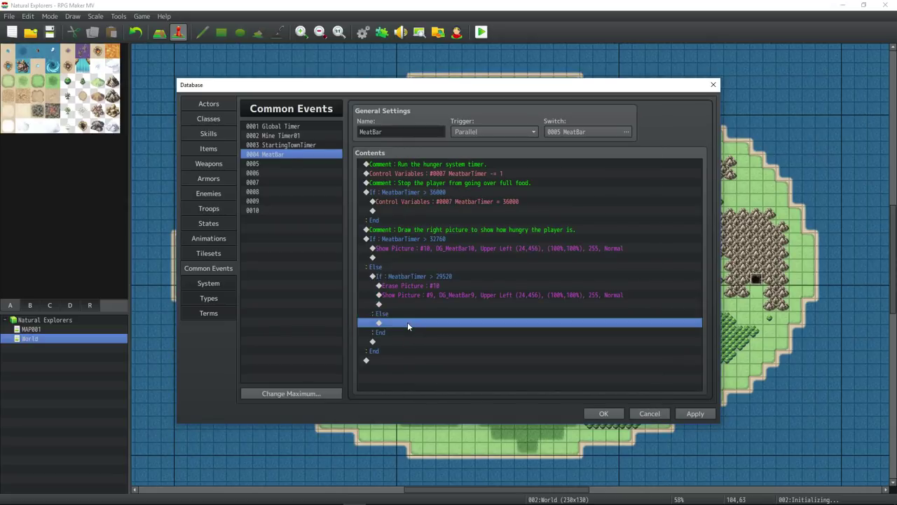
key("ctrl+v")
mouse_move(391, 496)
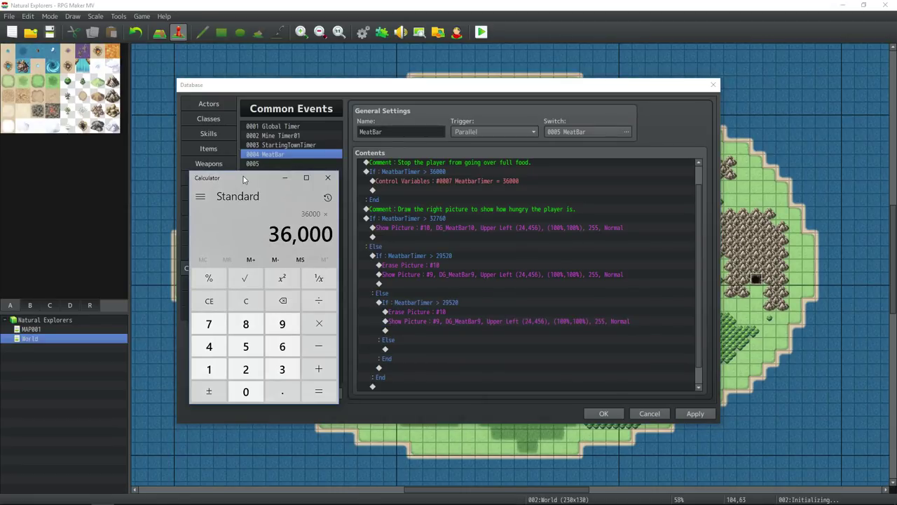
key("asterisk")
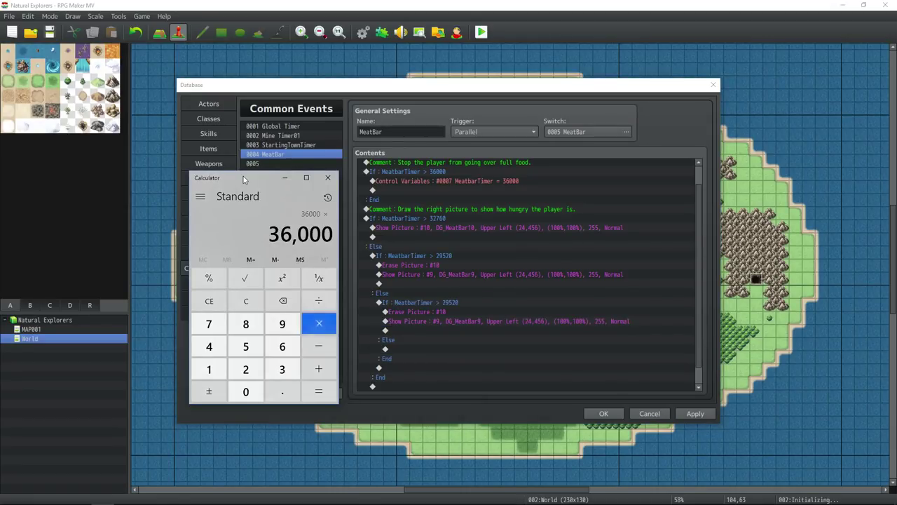
type("0.73")
key("Return")
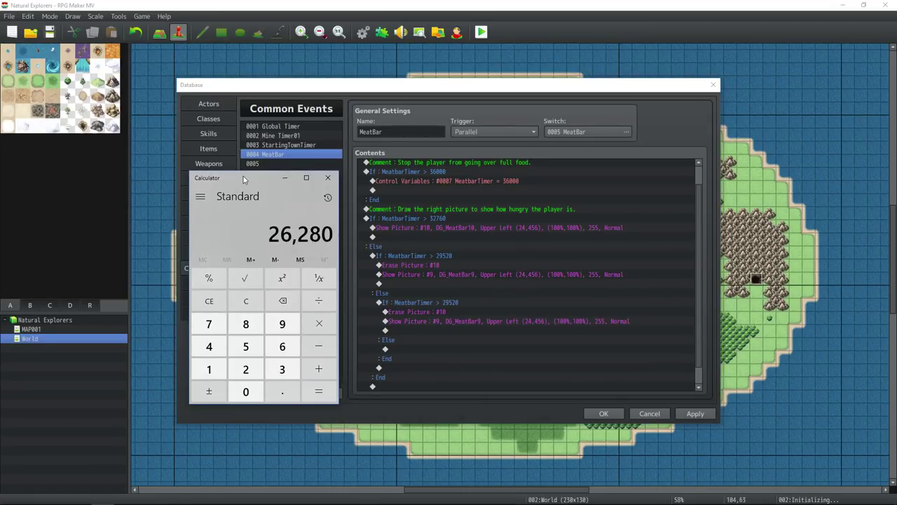
right_click(431, 302)
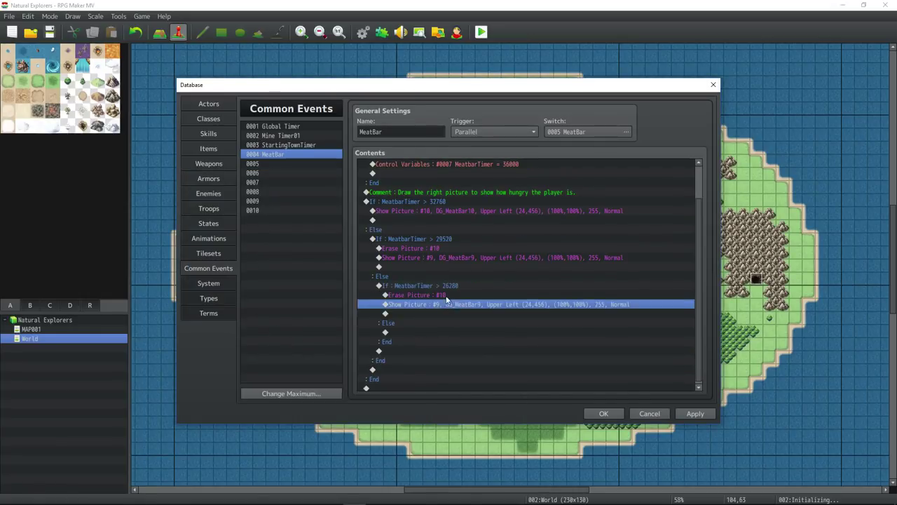
- In the MeatbarTimer > 26280 branch, change the Erase Picture number to 9
left_click(445, 295)
right_click(445, 294)
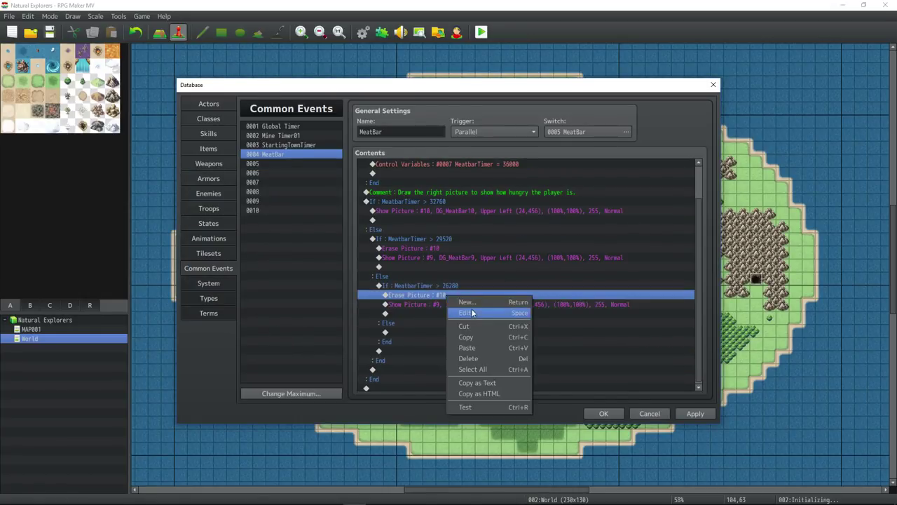
left_click(474, 314)
type("9")
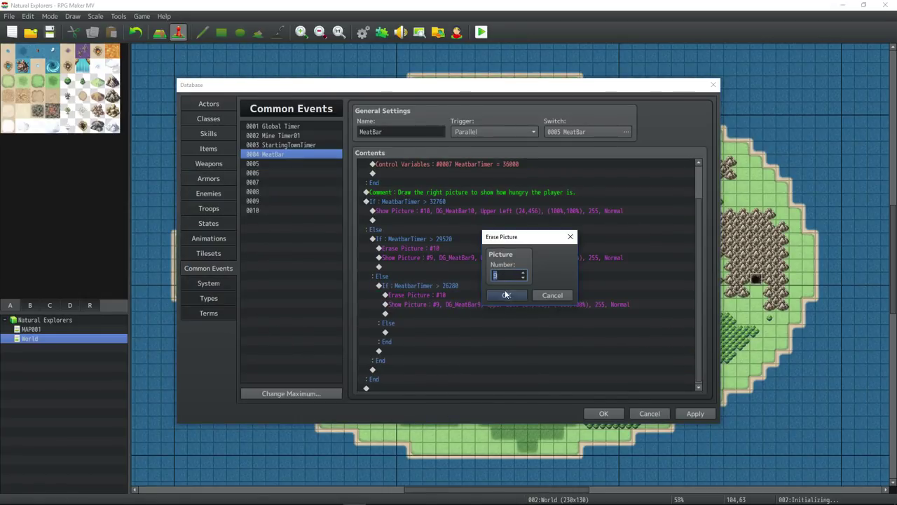
left_click(505, 293)
- Change the Show Picture command in the MeatbarTimer > 26280 branch to number 8 with image DG_MeatBar8
left_click(449, 311)
right_click(449, 312)
left_click(468, 332)
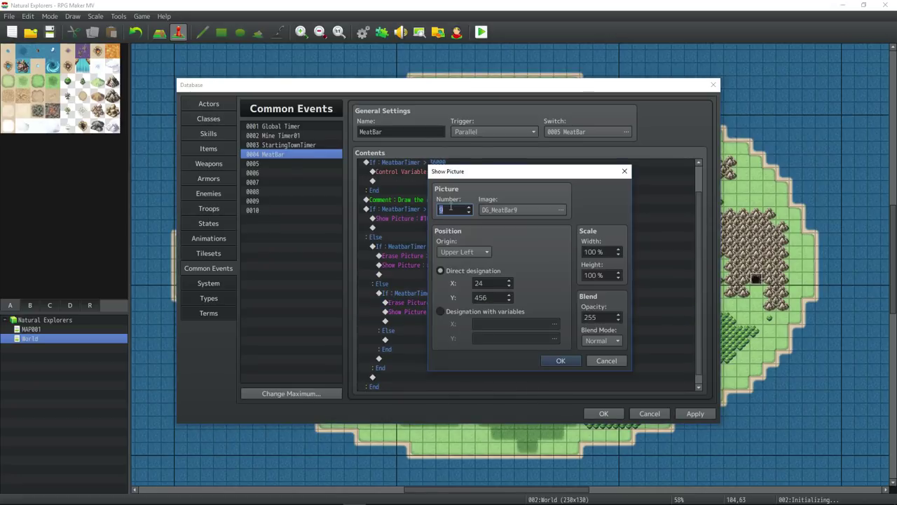
type("8")
left_click(561, 206)
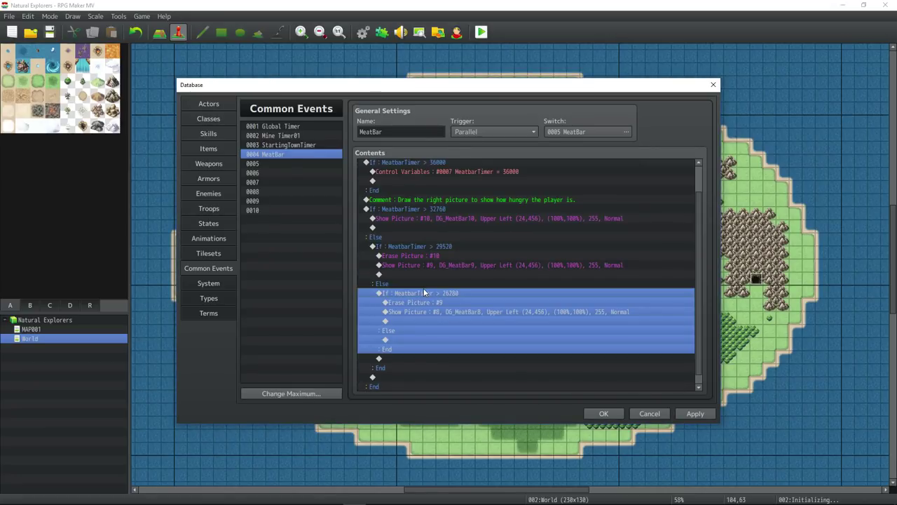
- Paste a copy of the MeatbarTimer > 26280 branch into its else section, and open the copy's condition for editing
scroll(424, 289, "down", 1)
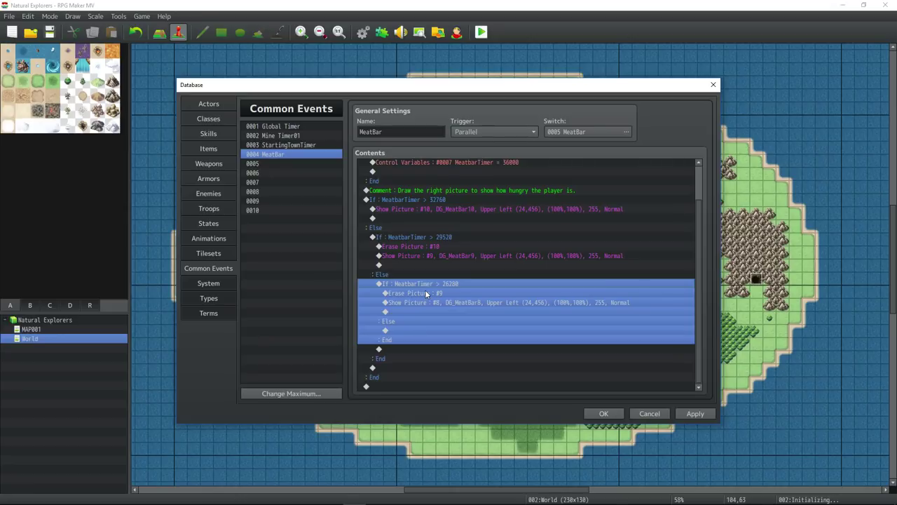
left_click(414, 330)
key("ctrl+v")
double_click(431, 319)
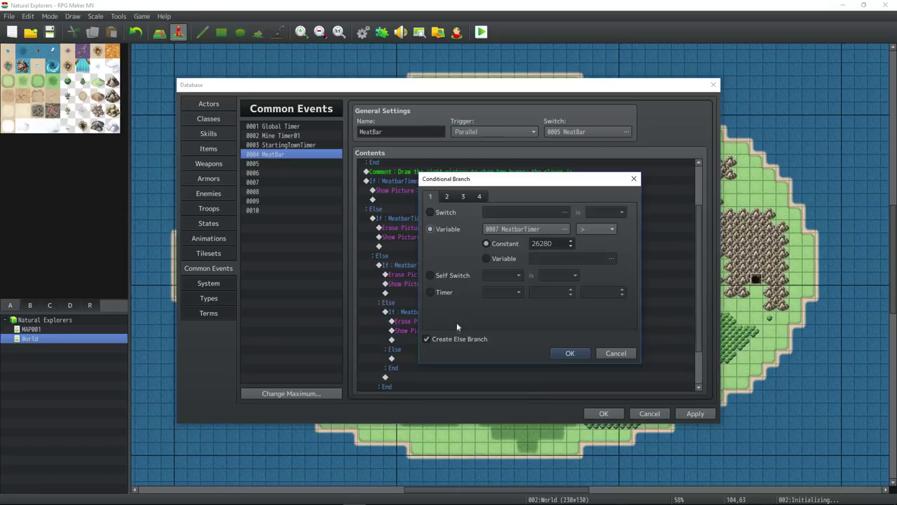
- Calculate 36000 × 0.64 in Calculator to get the threshold for the next nested branch
key("alt+Tab")
left_click(246, 302)
type("360000")
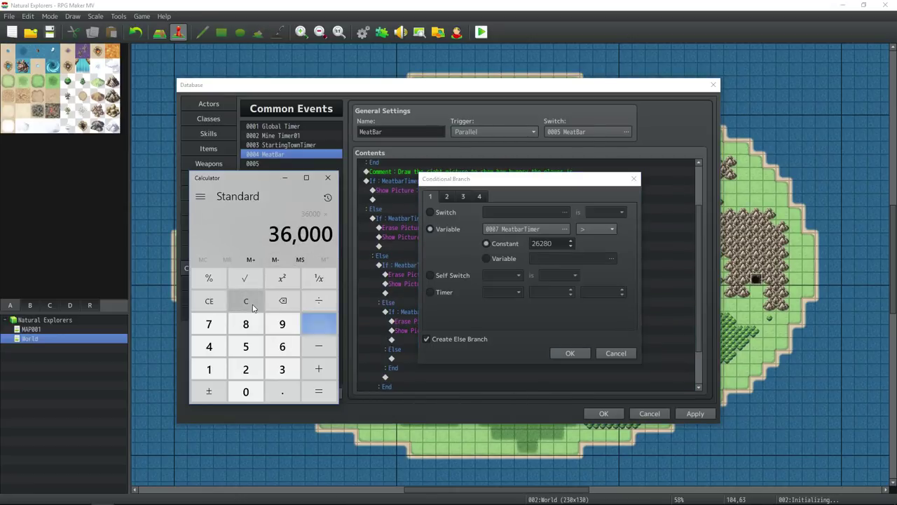
type(".")
key("alt+Tab")
key("alt+Tab")
type("64")
key("Return")
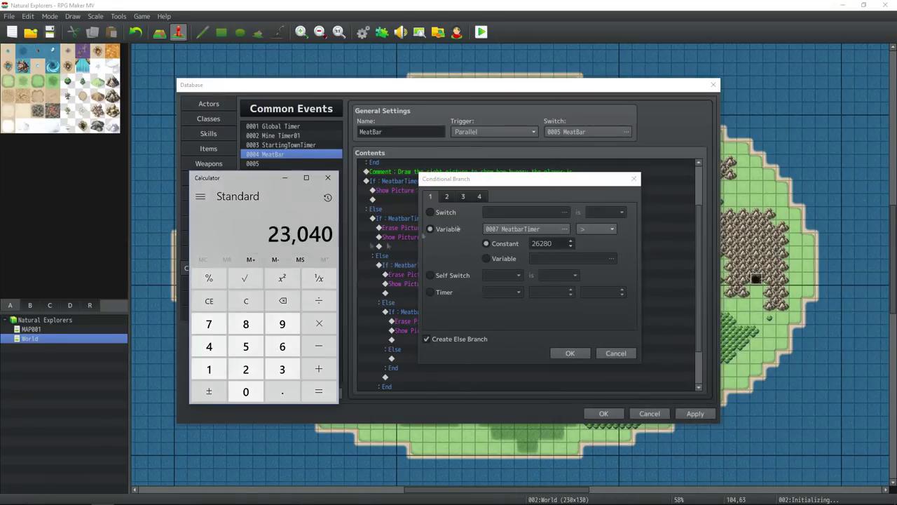
- Set the copied branch's MeatbarTimer threshold to 23040 and its Erase Picture number to 8
double_click(557, 248)
left_click(569, 353)
right_click(456, 302)
left_click(471, 320)
type("8")
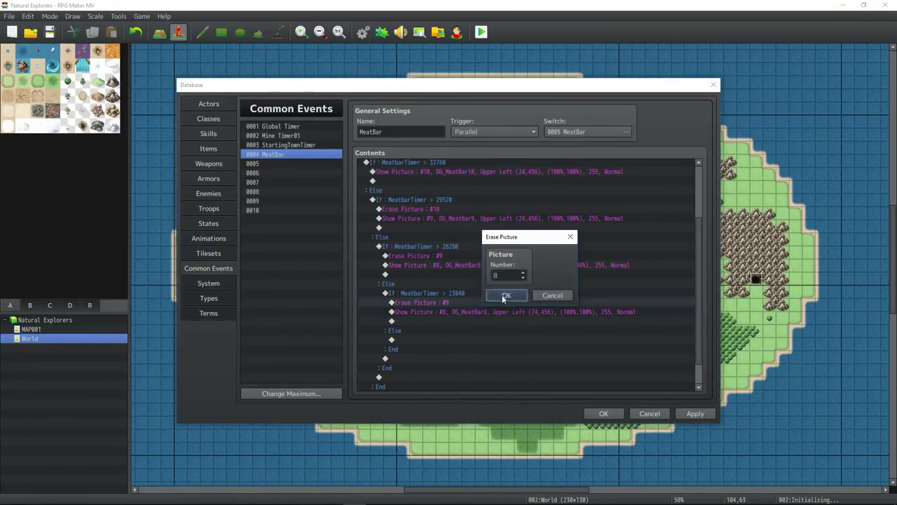
left_click(506, 297)
- Change the Show Picture command in the MeatbarTimer > 23040 branch to number 7 with image DG_MeatBar7
right_click(476, 311)
left_click(491, 329)
left_click(519, 210)
left_click(411, 243)
left_click(628, 371)
left_click(560, 360)
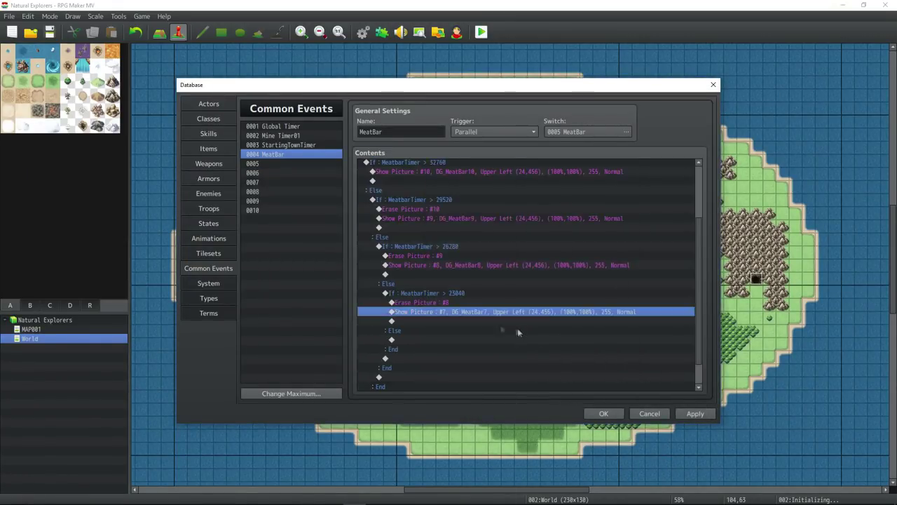
- Paste a copy of the MeatbarTimer > 23040 branch into its own else section
left_click(456, 293)
scroll(456, 293, "down", 1)
left_click(425, 309)
key("ctrl+v")
left_click(447, 304)
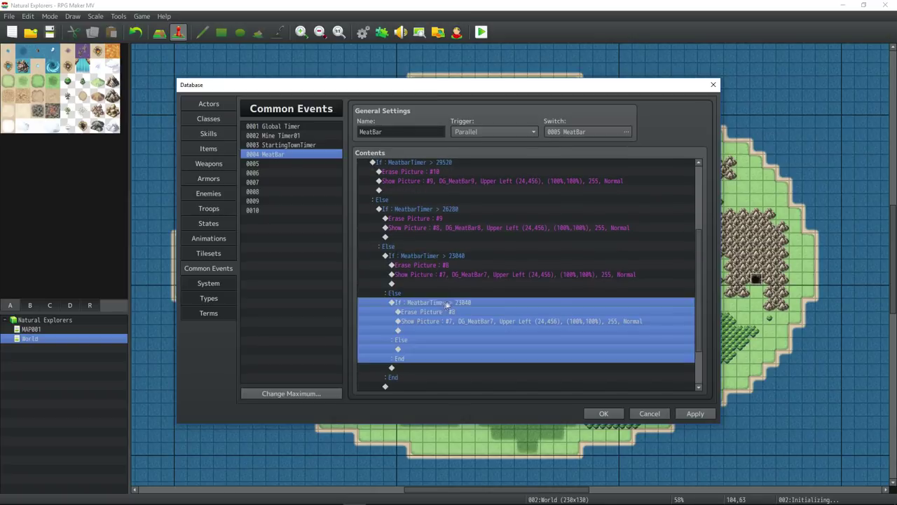
- Calculate 36000 × 0.55 in Calculator and set the innermost branch's MeatbarTimer threshold to 19800
right_click(453, 302)
left_click(468, 320)
key("alt+Tab")
left_click(245, 308)
type("36000*.55")
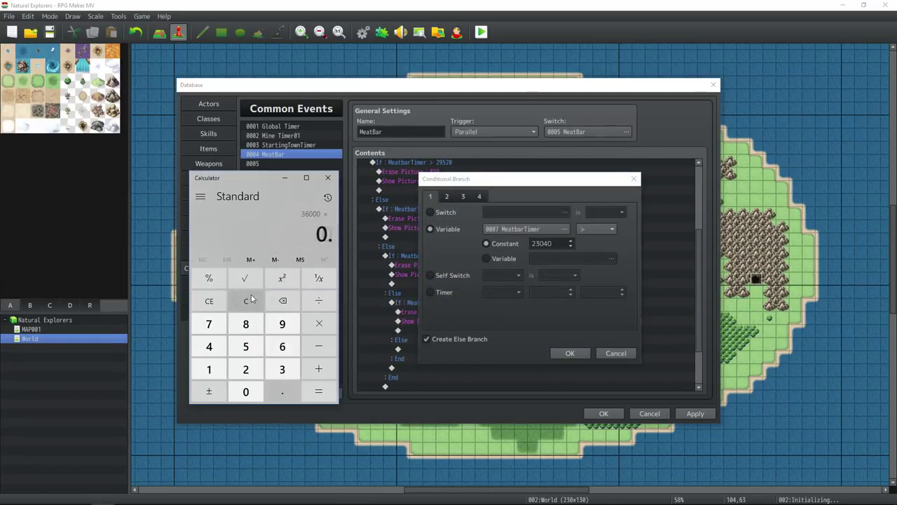
key("Return")
left_click_drag(557, 244, 526, 244)
type("19800")
left_click(568, 352)
- In the MeatbarTimer > 19800 branch, set Erase Picture to number 7 and Show Picture to number 6 with image DG_MeatBar6
right_click(440, 293)
left_click(456, 310)
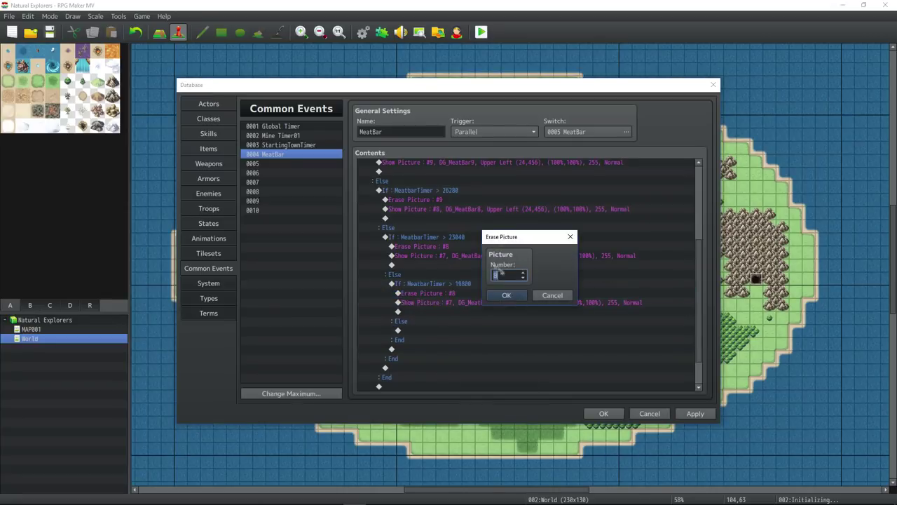
left_click(506, 295)
right_click(451, 302)
left_click(465, 319)
scroll(455, 207, "down", 1)
left_click(490, 210)
double_click(418, 238)
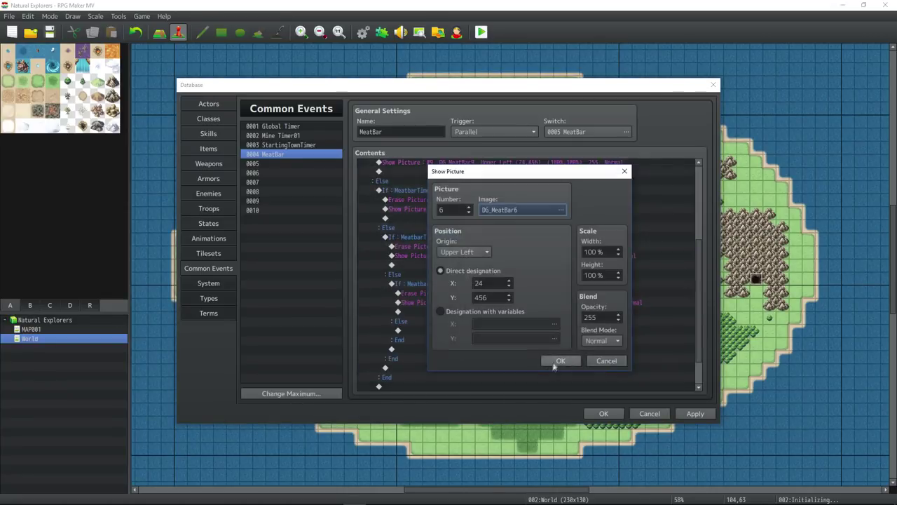
left_click(557, 363)
- Paste a copy of the MeatbarTimer > 19800 branch into its own else section
left_click(450, 282)
key("ctrl+c")
scroll(450, 280, "down", 1)
left_click(433, 312)
key("ctrl+v")
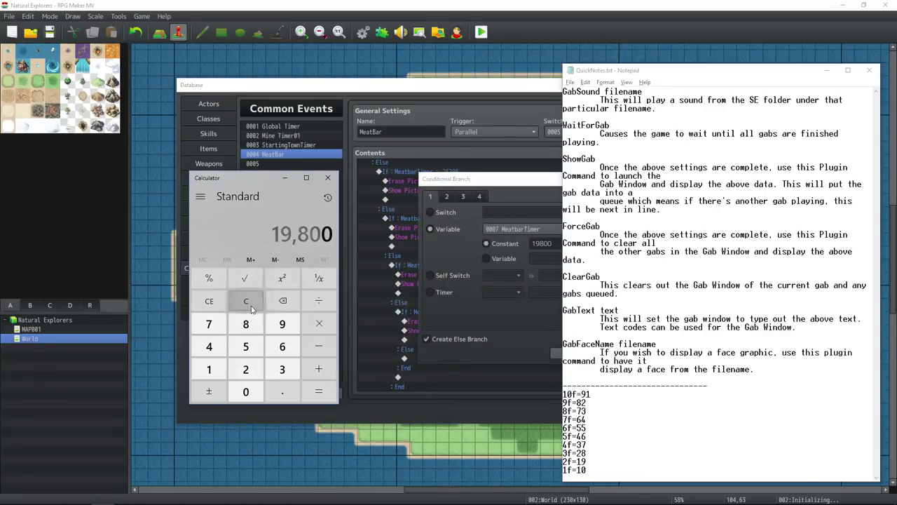
- Calculate 36000 × 0.46 in Calculator and set the innermost branch's MeatbarTimer threshold to 16560
type("36000*0.46=")
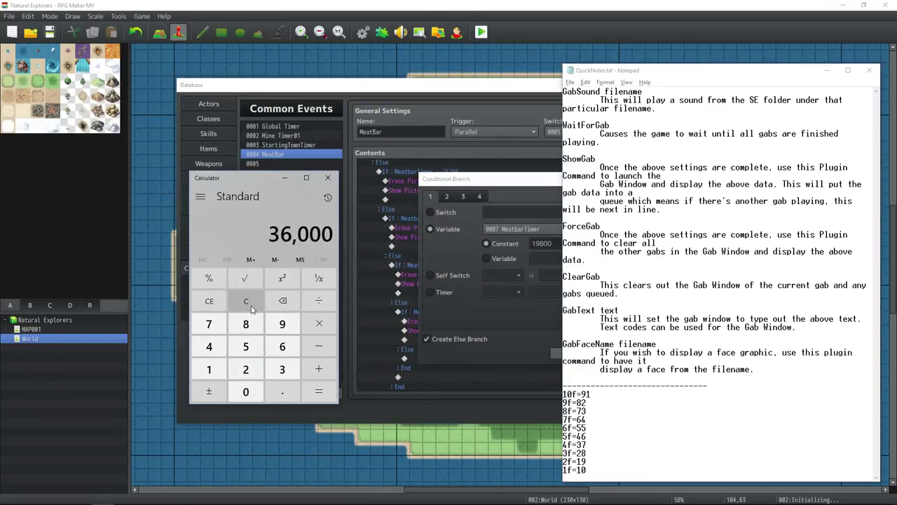
double_click(558, 242)
type("16560")
left_click(567, 355)
- In the MeatbarTimer > 16560 branch, set Erase Picture to number 6 and Show Picture to number 5, and apply the database changes
right_click(446, 303)
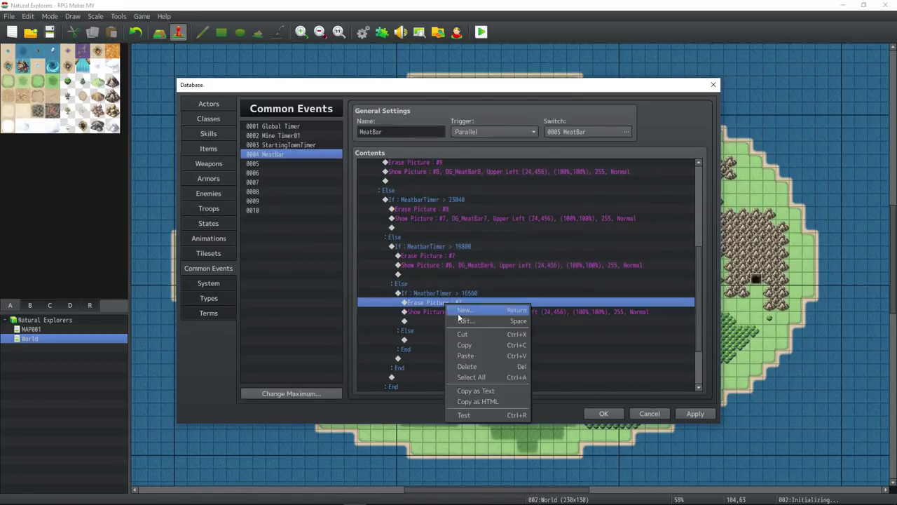
left_click(459, 313)
left_click(508, 296)
right_click(455, 311)
left_click(470, 321)
type("5")
left_click(559, 361)
left_click(694, 413)
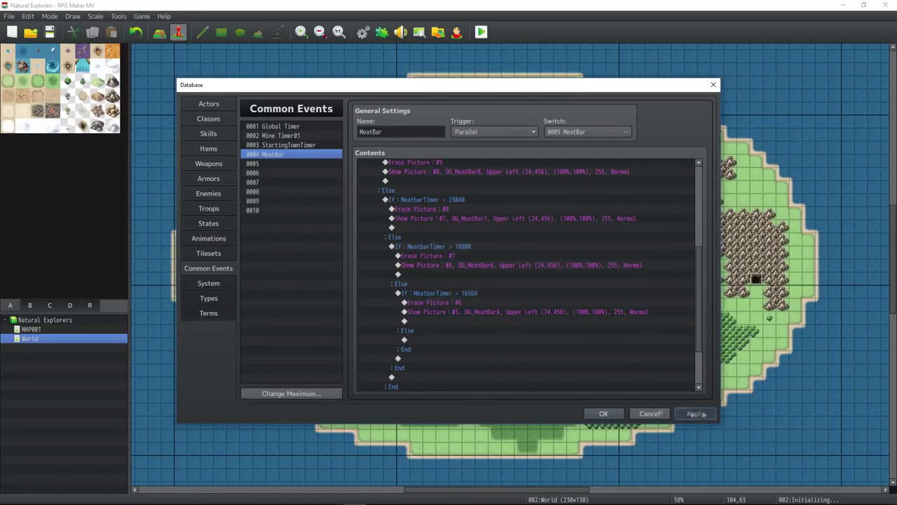
- Paste a copy of the MeatbarTimer > 16560 branch into its own else section
left_click_drag(462, 302, 461, 291)
key("ctrl+c")
scroll(455, 301, "down", 1)
left_click(438, 321)
key("ctrl+v")
- Calculate 36000 × 0.37 in Calculator and set the innermost branch's MeatbarTimer threshold to 13320
scroll(438, 323, "down", 3)
double_click(456, 225)
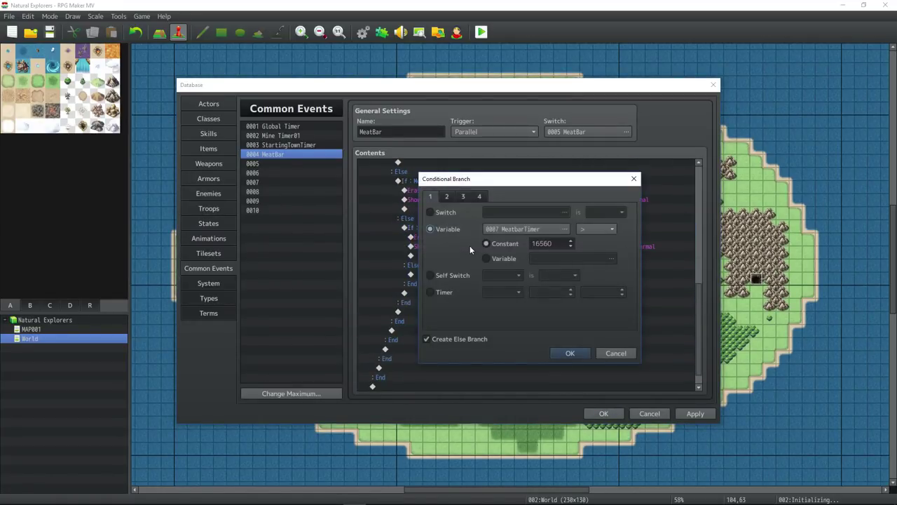
type("360*37")
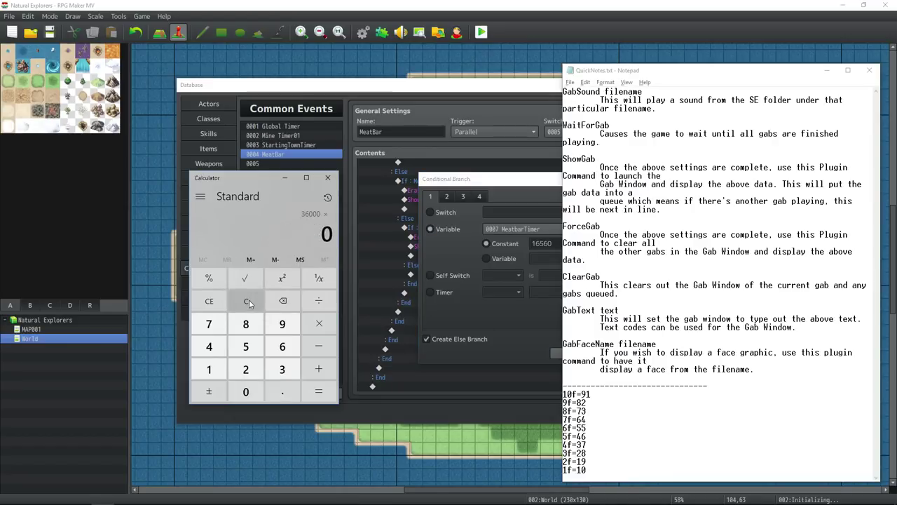
key("Return")
key("alt+Tab")
type("13320")
key("Return")
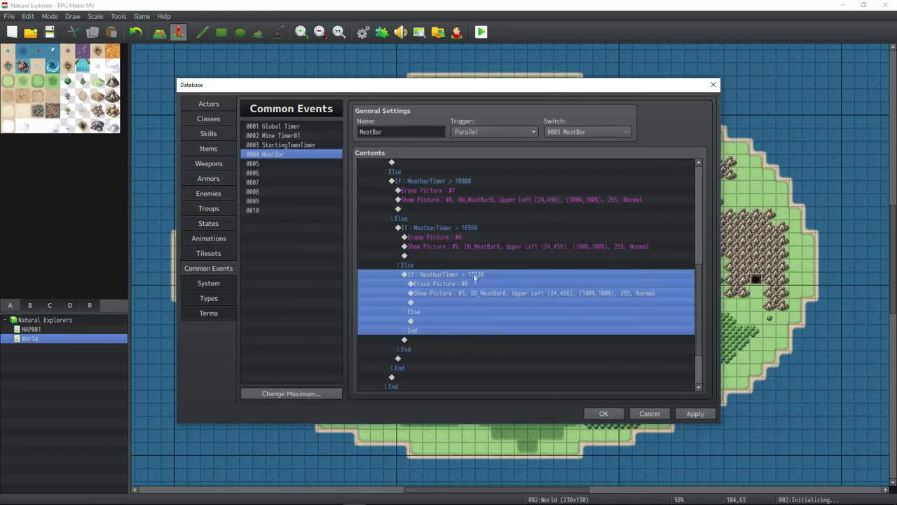
- Nest another copy of the branch inside the MeatbarTimer > 13320 else section, with the threshold 36000 × 0.28 = 10080
double_click(471, 274)
key("alt+Tab")
type("36000*0.28=")
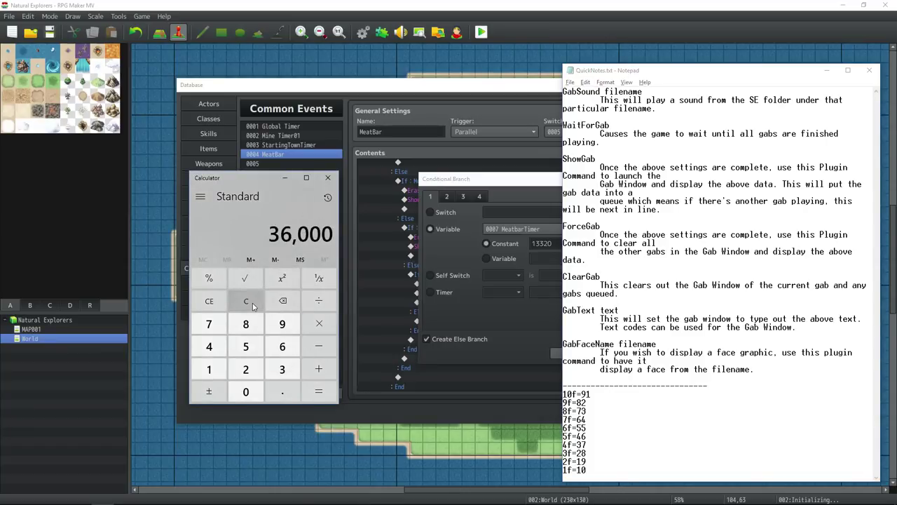
key("alt+Tab")
left_click(568, 351)
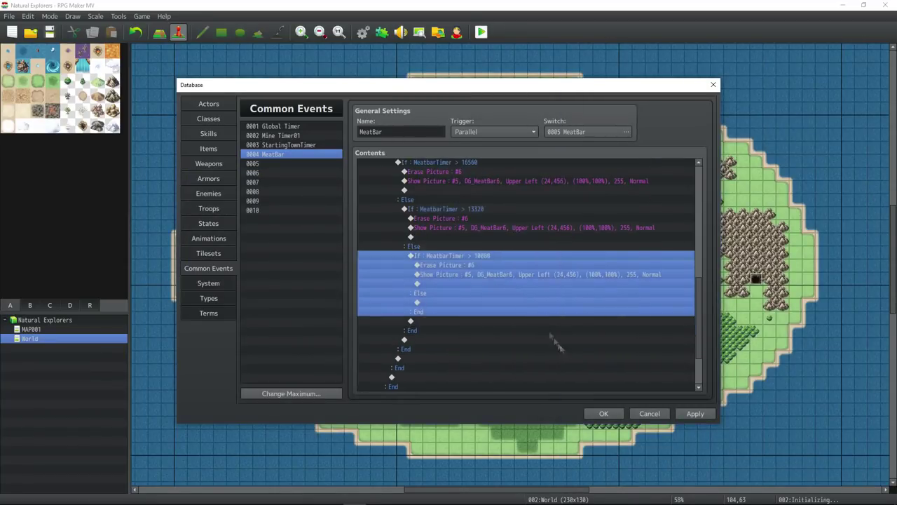
- Change the Show Picture command in the MeatbarTimer > 13320 branch to number 4 with image DG_MeatBar4
left_click(441, 302)
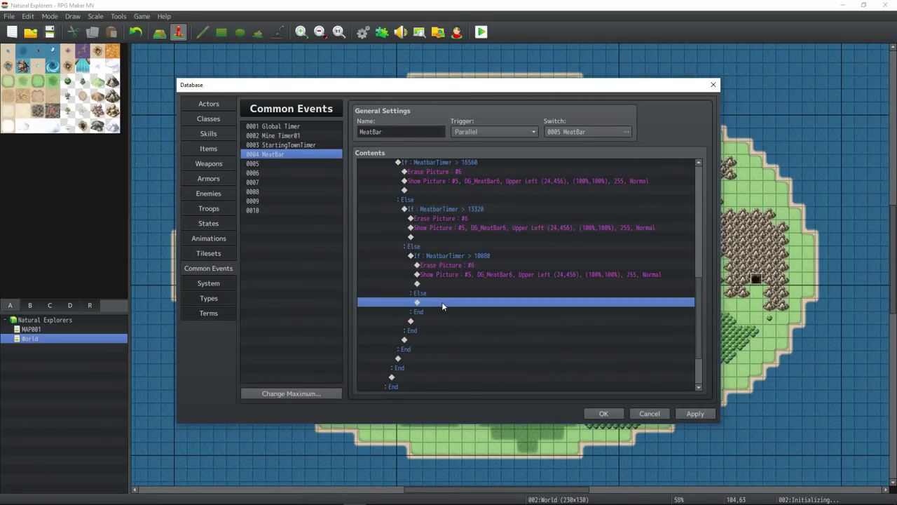
scroll(461, 263, "up", 8)
scroll(460, 257, "down", 8)
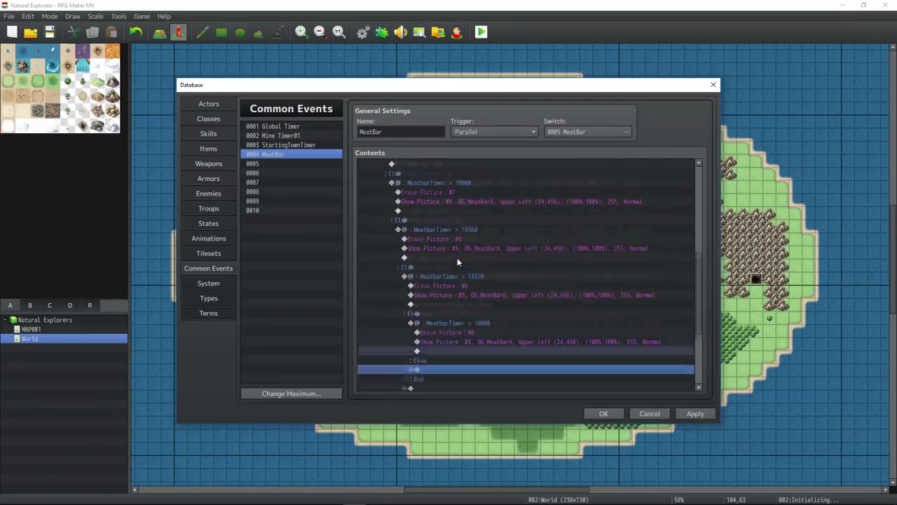
right_click(466, 267)
double_click(466, 265)
type("4")
left_click(489, 213)
left_click(404, 225)
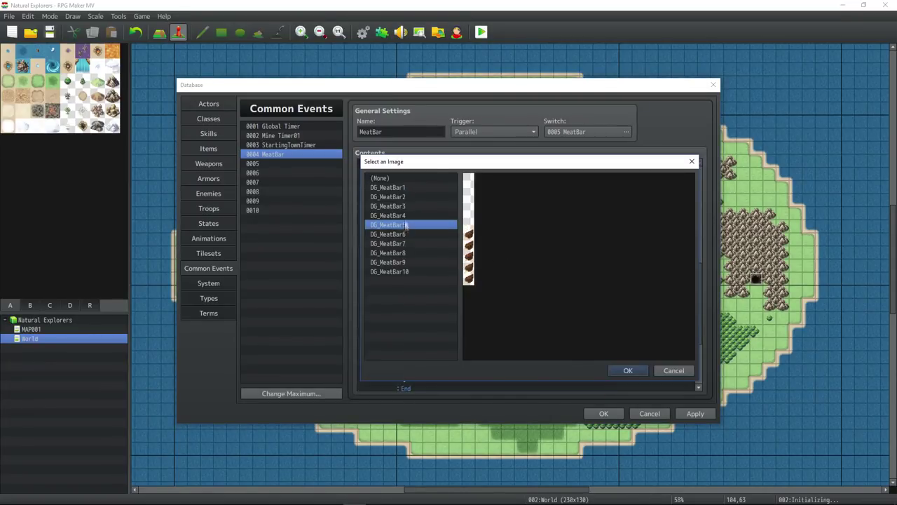
left_click(404, 216)
left_click(628, 370)
left_click(560, 360)
- Change the Show Picture image in the MeatbarTimer > 16560 branch to DG_MeatBar5
left_click(477, 220)
double_click(477, 221)
left_click(495, 209)
left_click(404, 223)
left_click(628, 370)
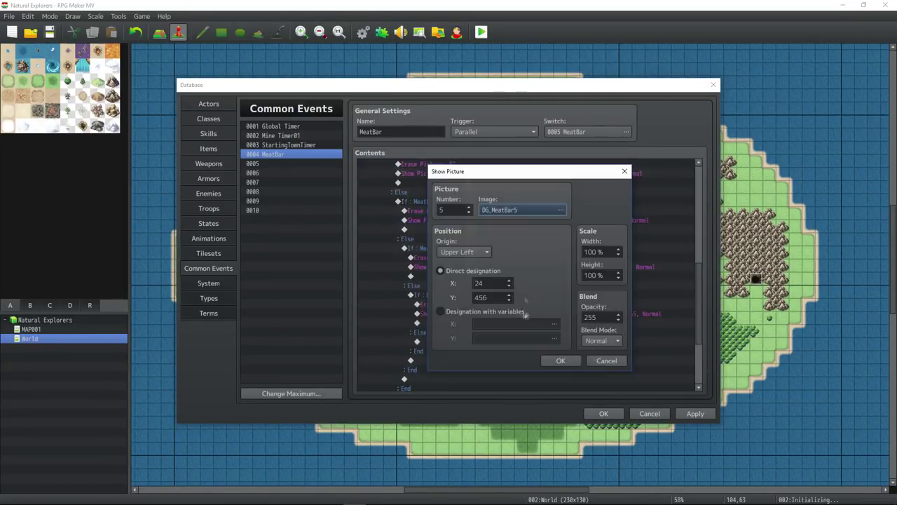
left_click(560, 360)
- Open the Erase Picture command in the MeatbarTimer > 10080 branch for editing
scroll(489, 283, "up", 1)
left_click(477, 212)
scroll(471, 303, "down", 1)
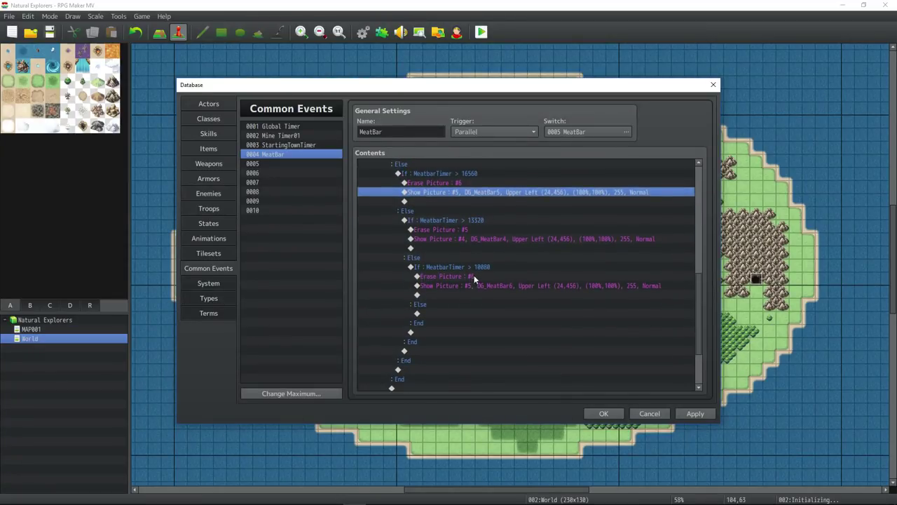
double_click(473, 274)
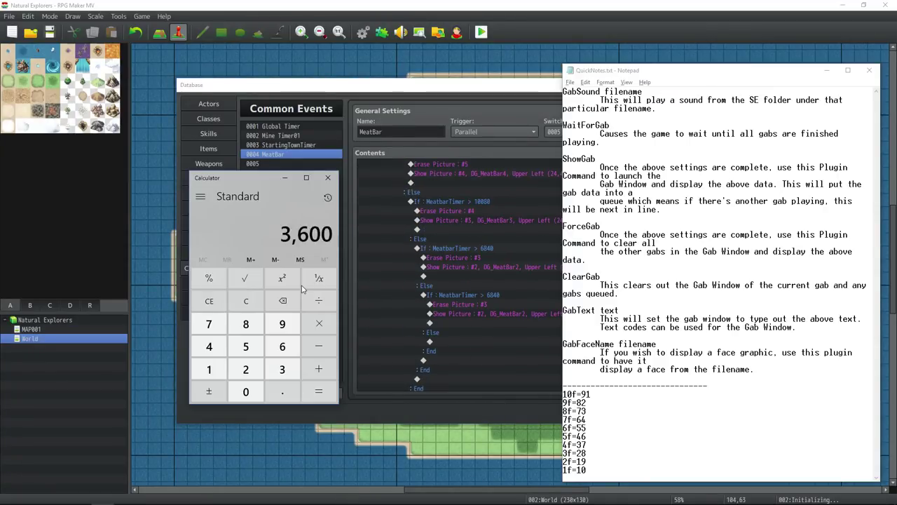
- Minimize Calculator and set the innermost copied branch's MeatbarTimer threshold to 3600
left_click(285, 177)
right_click(476, 297)
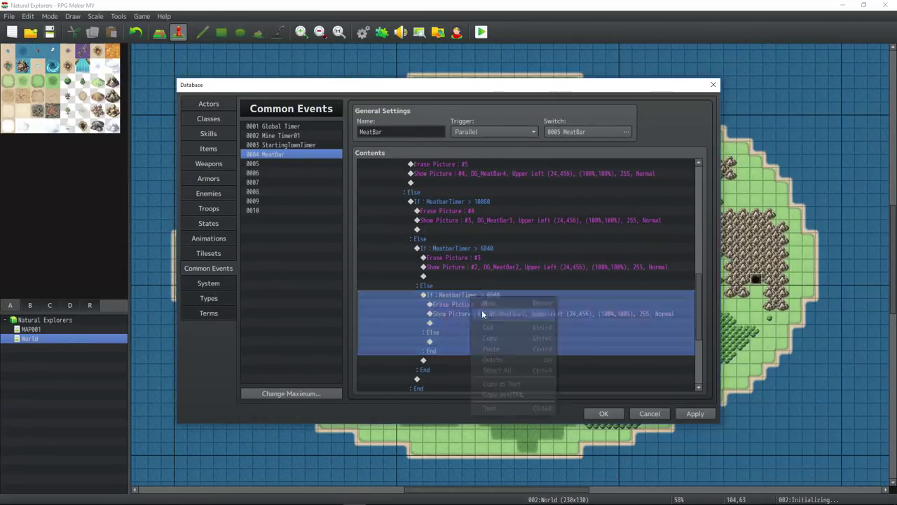
left_click(481, 310)
double_click(543, 243)
type("3600")
left_click(570, 353)
- Change the Erase Picture number in the MeatbarTimer > 3600 branch to 2
left_click(483, 306)
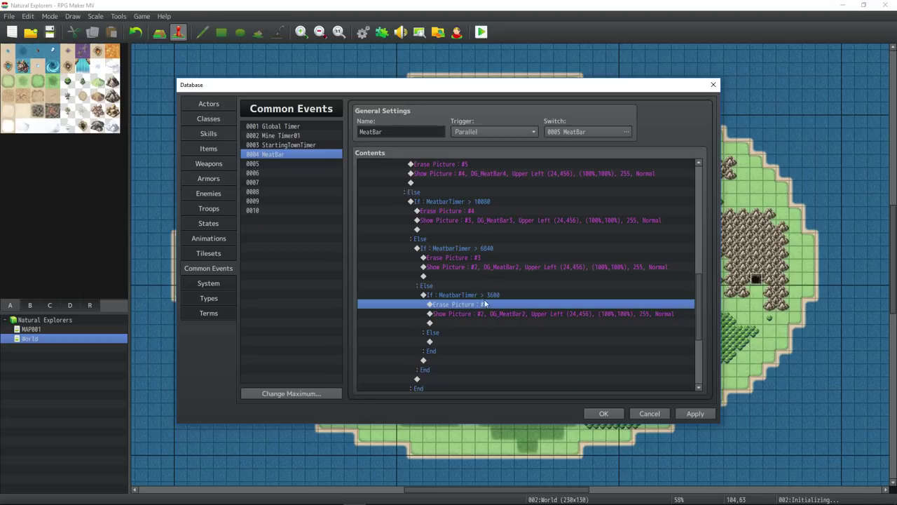
right_click(488, 305)
left_click(498, 324)
type("2")
left_click(504, 294)
- Change Show Picture in the MeatbarTimer > 3600 branch to number 1 with image DG_MeatBar1, and apply the database changes
right_click(488, 315)
left_click(499, 333)
type("1")
left_click(512, 210)
left_click(410, 187)
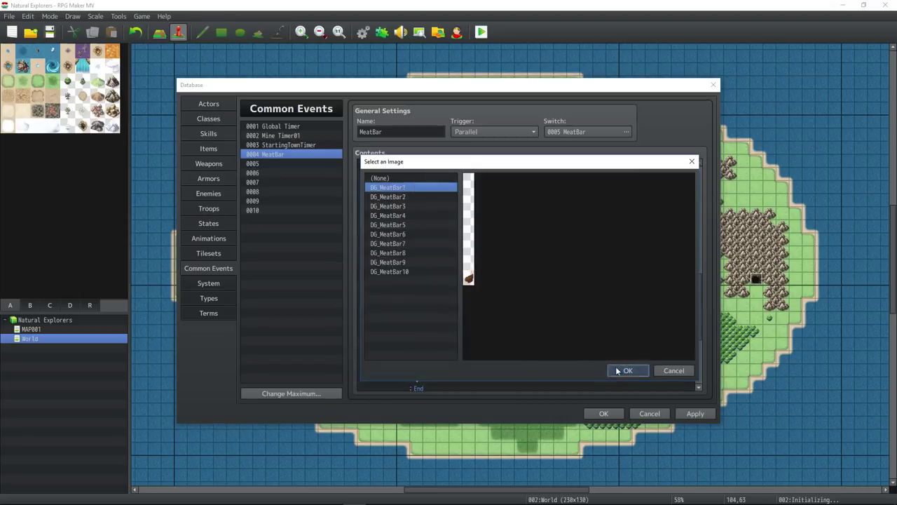
left_click(621, 370)
left_click(559, 361)
left_click(709, 415)
- Add a conditional branch for MeatbarTimer < 0, without an else branch, in the else section of the MeatbarTimer > 3600 branch
scroll(465, 307, "down", 1)
double_click(465, 305)
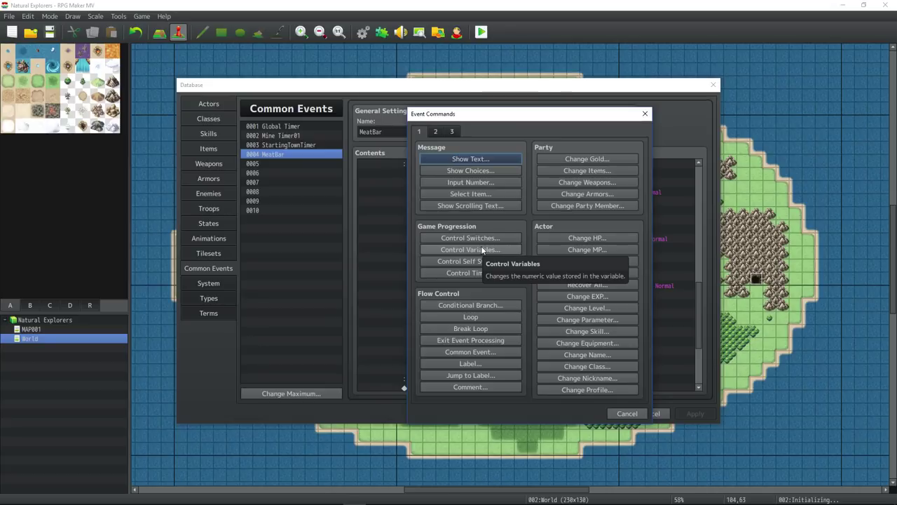
left_click(481, 305)
left_click(449, 228)
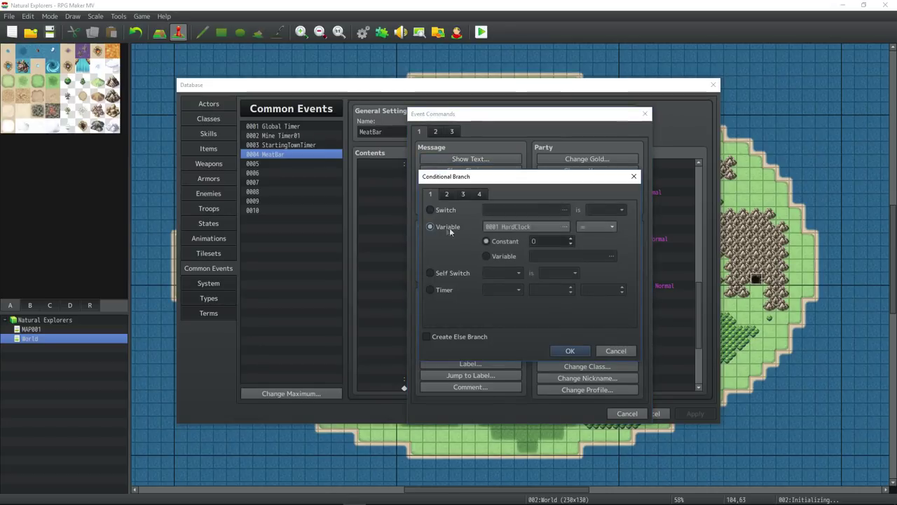
left_click(564, 227)
left_click(554, 222)
left_click(516, 381)
left_click(594, 227)
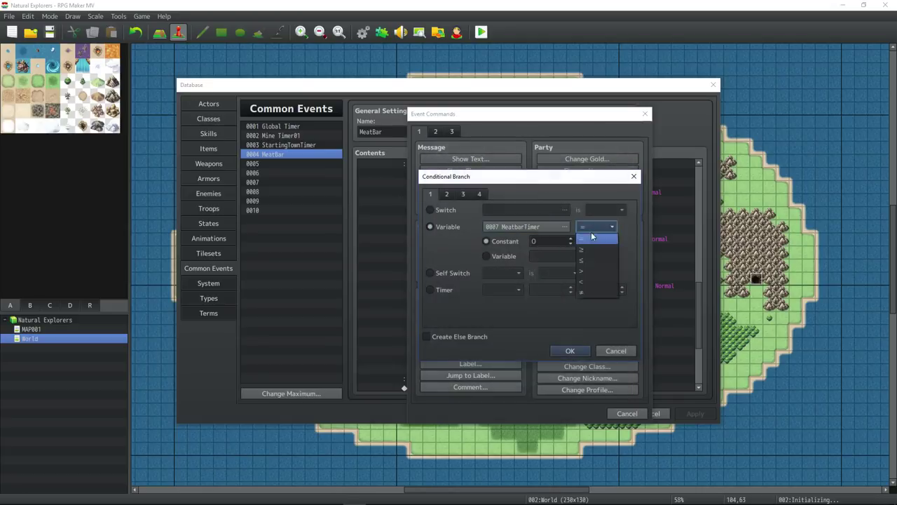
left_click(593, 273)
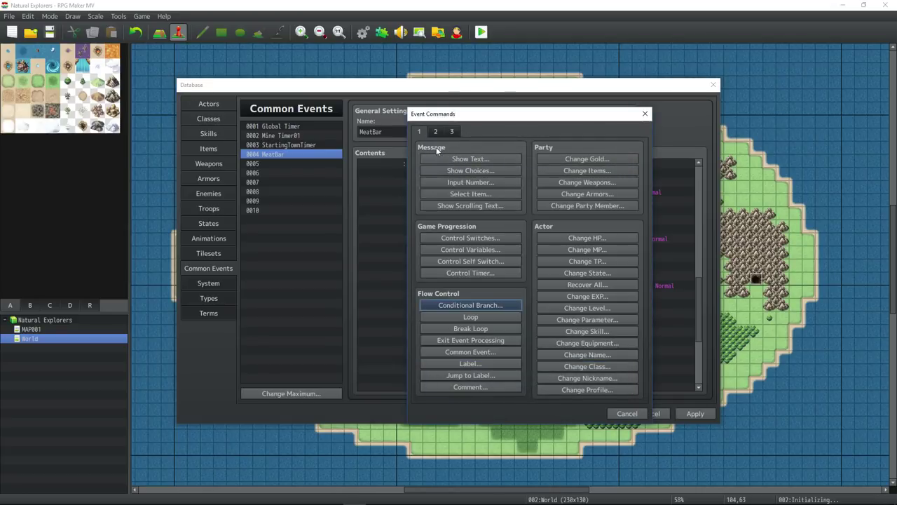
- Add a Show Text command reading "You have starved to death. RIP" inside the MeatbarTimer < 0 branch
left_click(419, 132)
left_click(480, 161)
type("You have st")
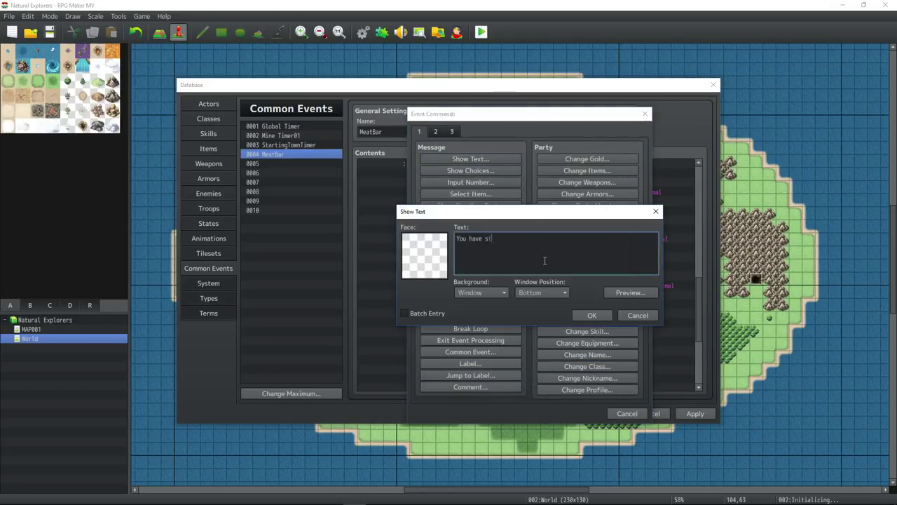
type("arved to death. RIP")
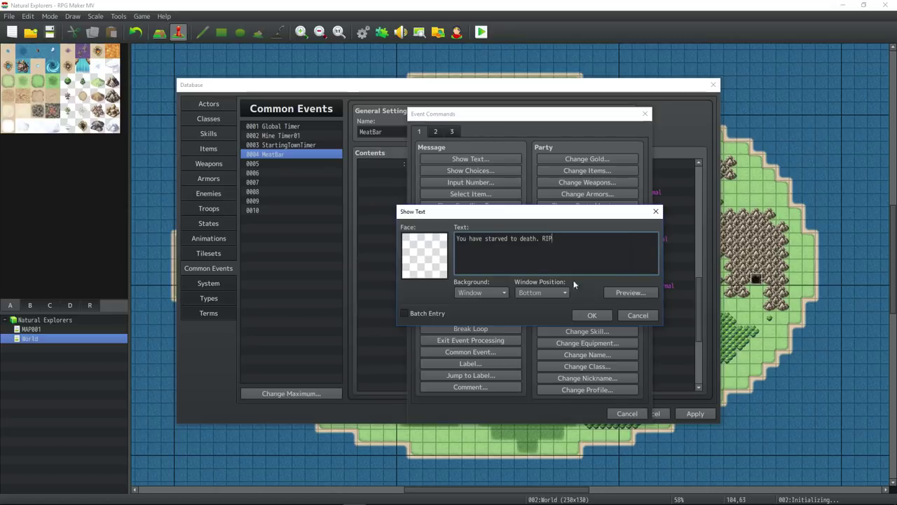
left_click(591, 315)
- Set the starvation message's background to Dim and its window position to Middle
right_click(497, 327)
left_click(499, 332)
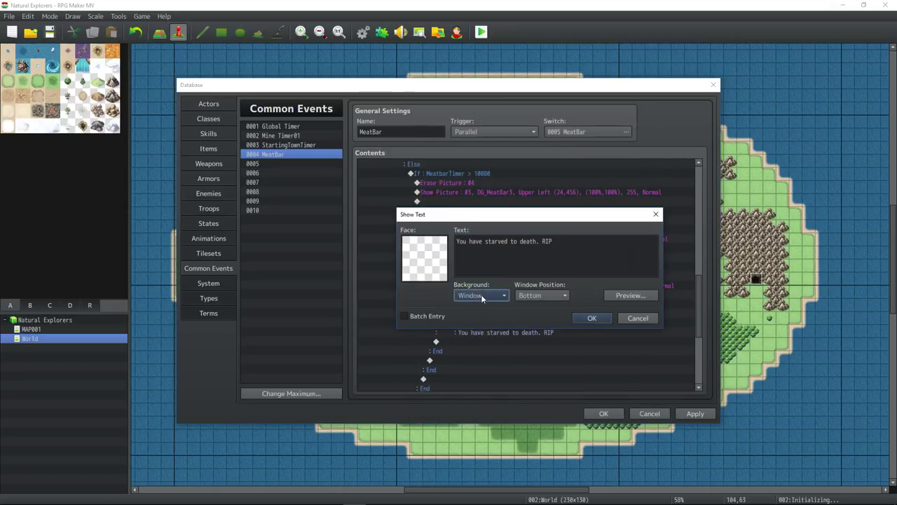
left_click(482, 295)
left_click(477, 315)
left_click(543, 295)
left_click(536, 316)
key("Return")
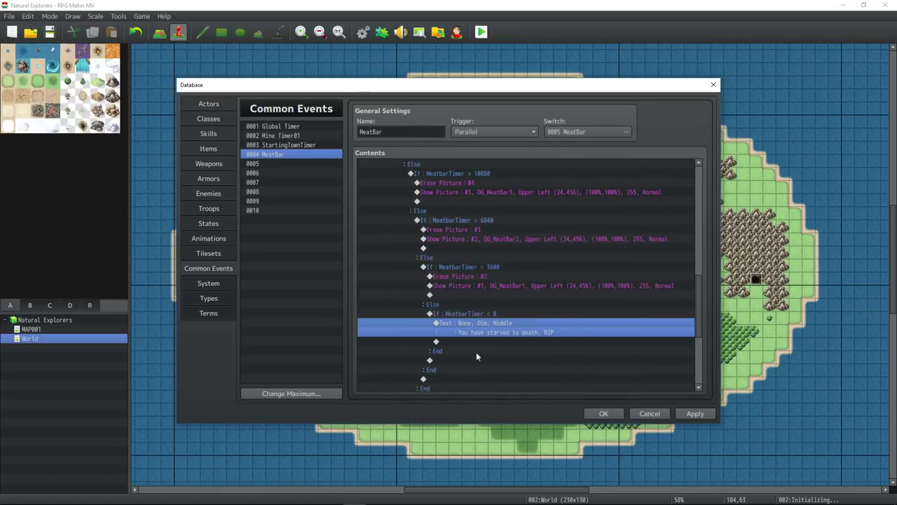
- Insert a Show Animation command on Player using animation 0129, with Wait for Completion enabled, before the starvation message
key("Insert")
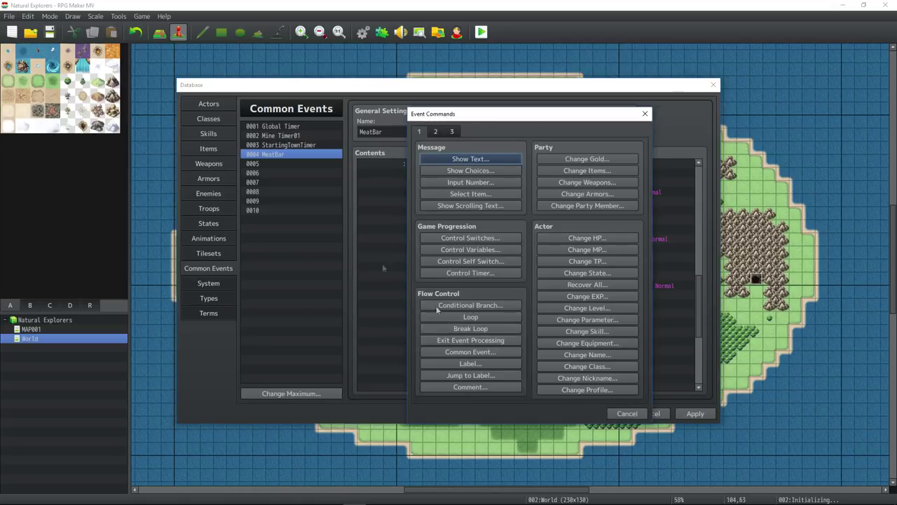
left_click(436, 131)
left_click(419, 132)
left_click(439, 132)
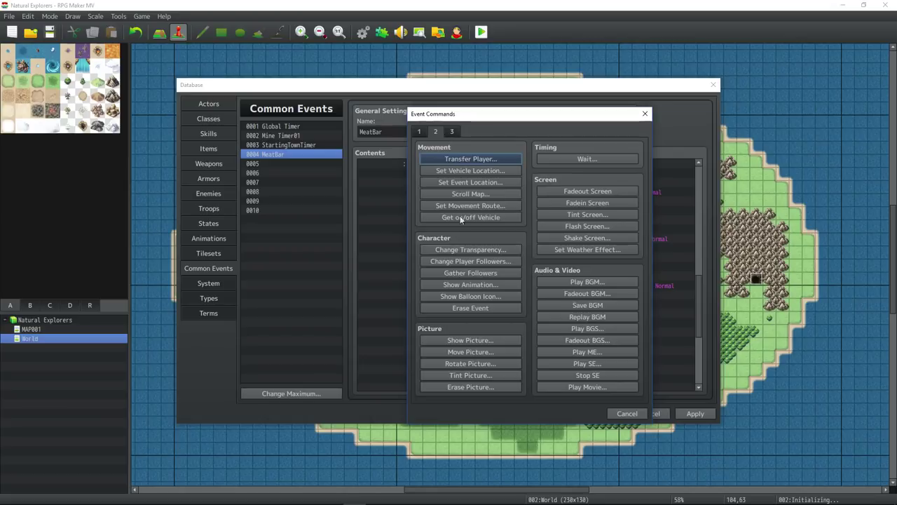
left_click(484, 284)
left_click(494, 291)
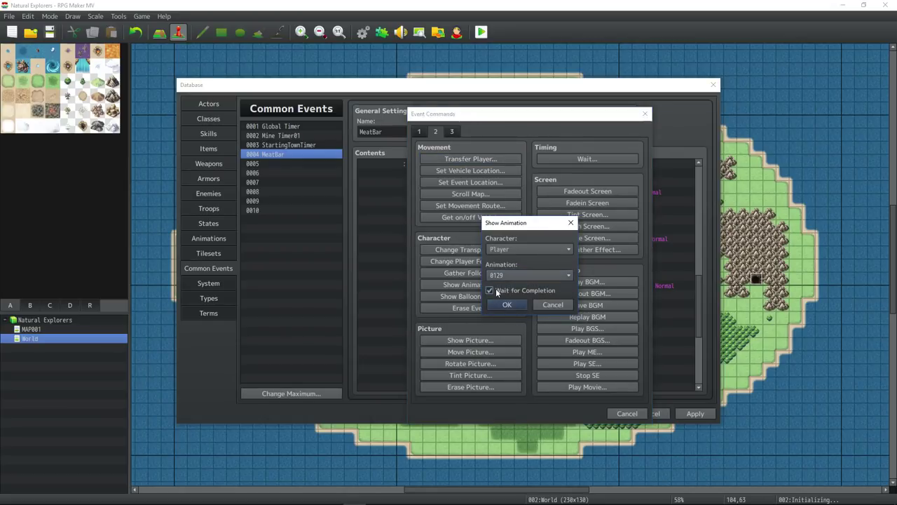
left_click(506, 304)
- Add a Game Over command after the starvation message in the MeatbarTimer < 0 branch, and save the database changes
right_click(473, 354)
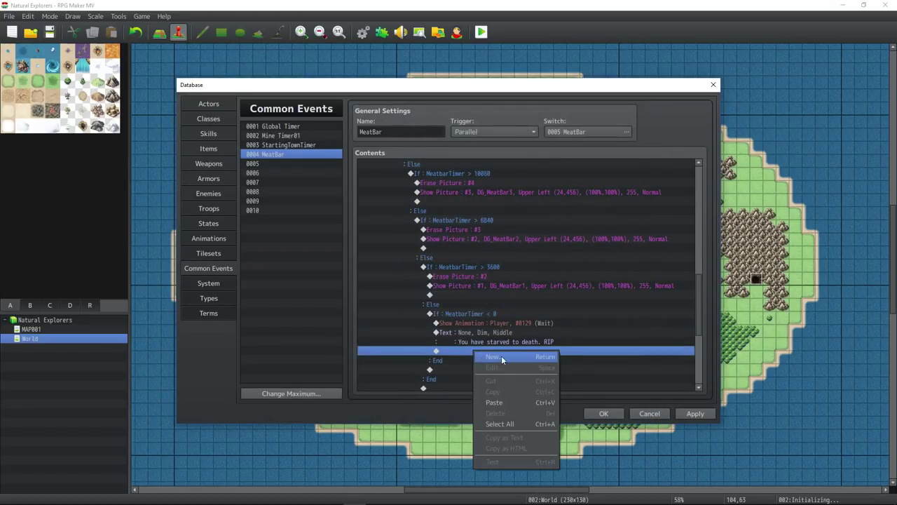
left_click(501, 357)
left_click(452, 132)
left_click(480, 218)
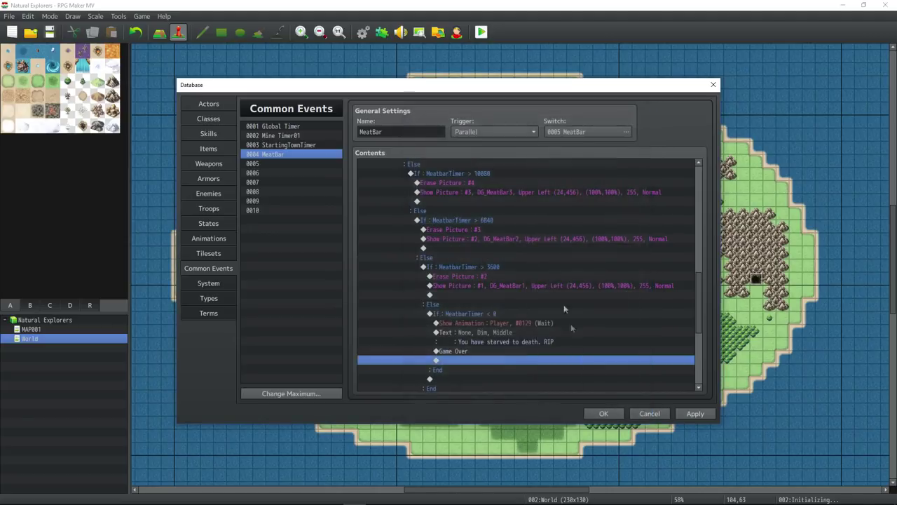
left_click(618, 415)
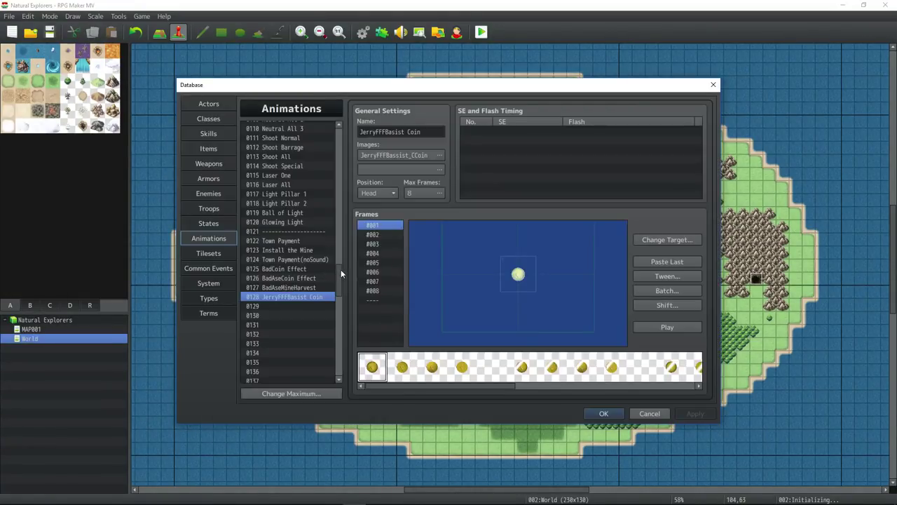
- Preview candidate death animations from the Ice, Thunder and Wind entries, including Thunder One 1, Thunder All 3 and Wind All 2
left_click_drag(340, 273, 340, 216)
left_click(314, 204)
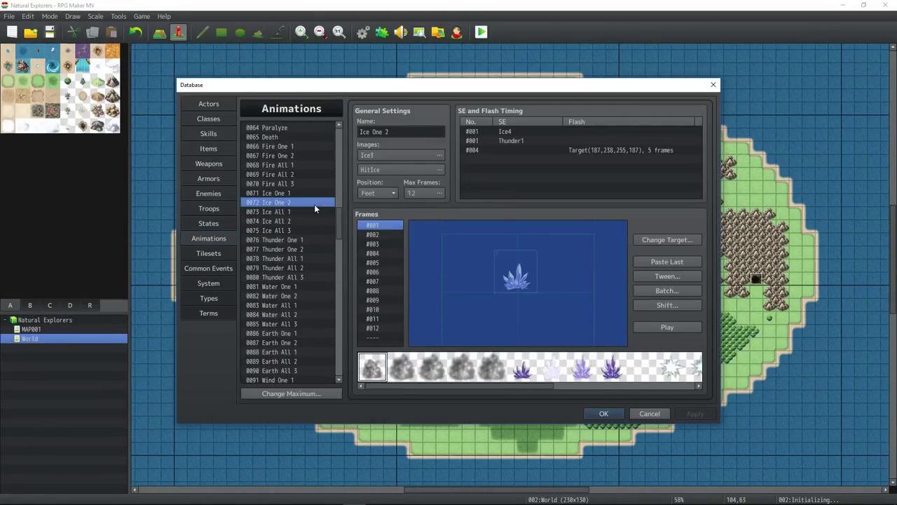
left_click(653, 334)
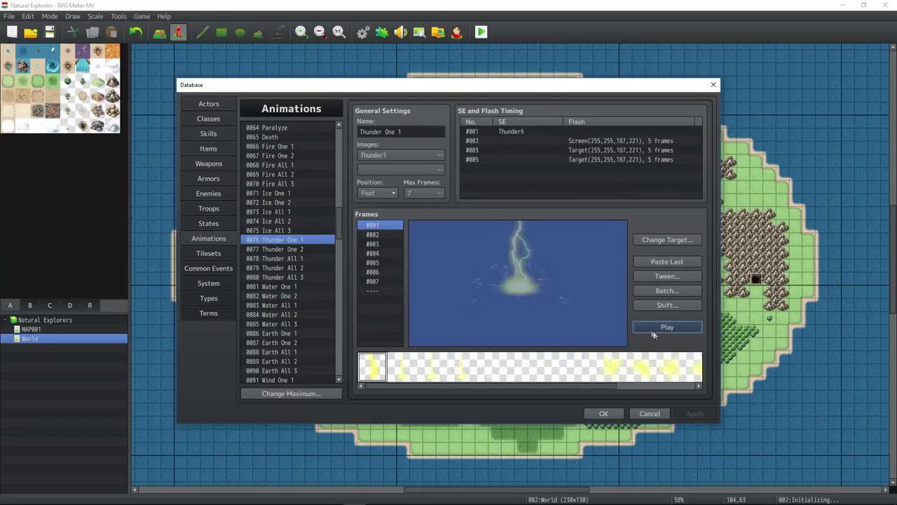
left_click(318, 274)
left_click(656, 326)
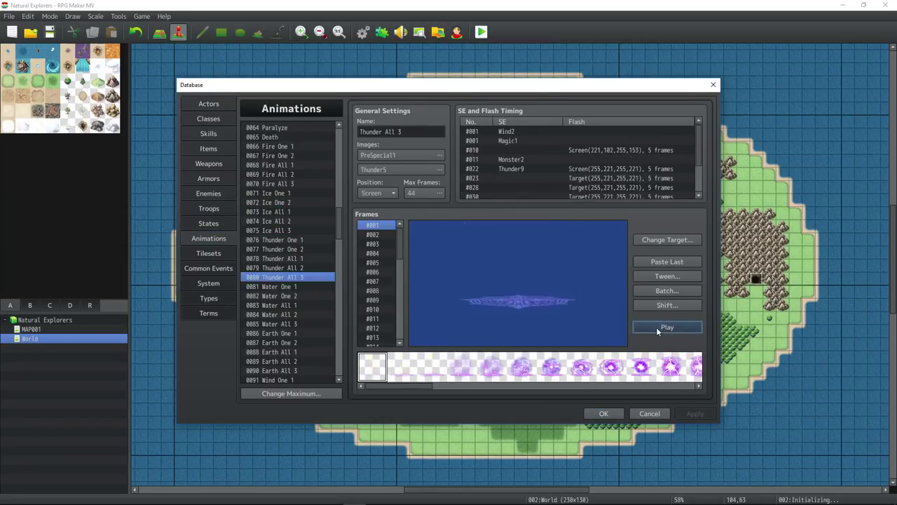
left_click_drag(339, 232, 339, 257)
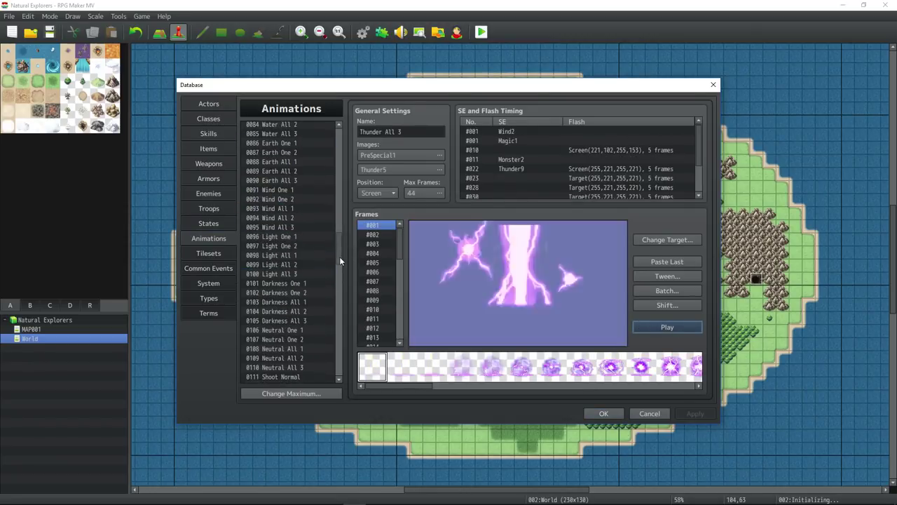
left_click(286, 220)
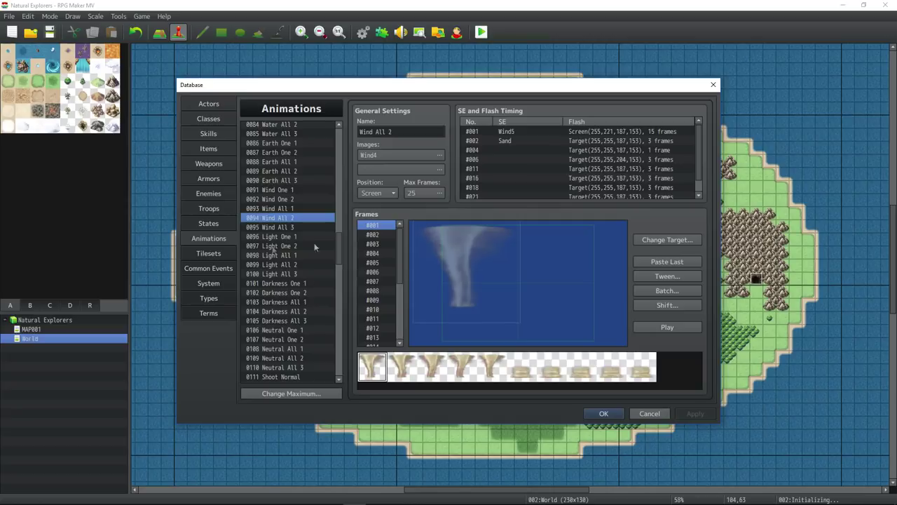
left_click(667, 327)
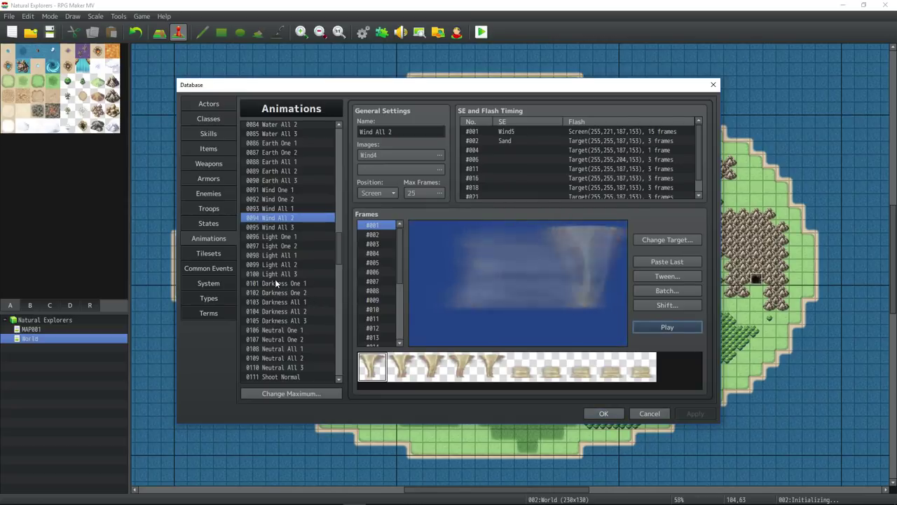
- Copy the Darkness One 1 animation into slot 0129, make Frog at frame 1 its only sound effect, and preview it
left_click(313, 283)
double_click(513, 134)
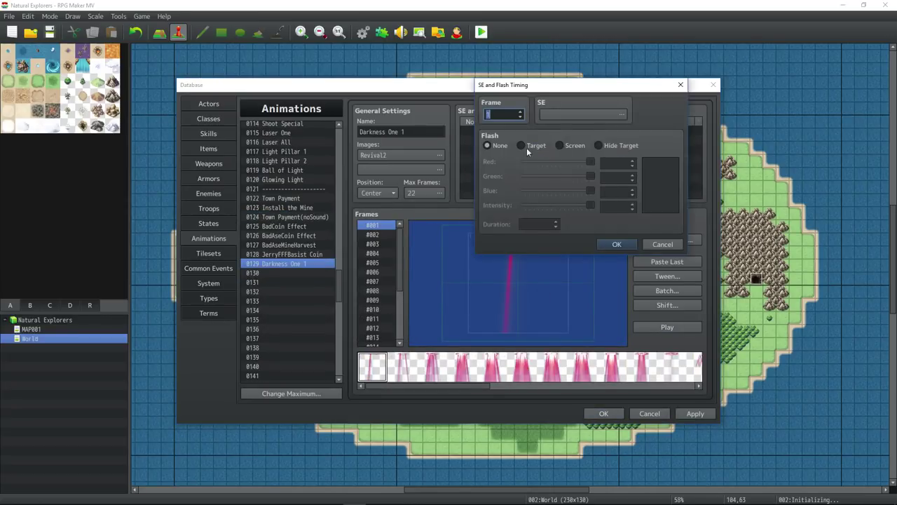
left_click(596, 114)
scroll(540, 171, "down", 15)
left_click(537, 151)
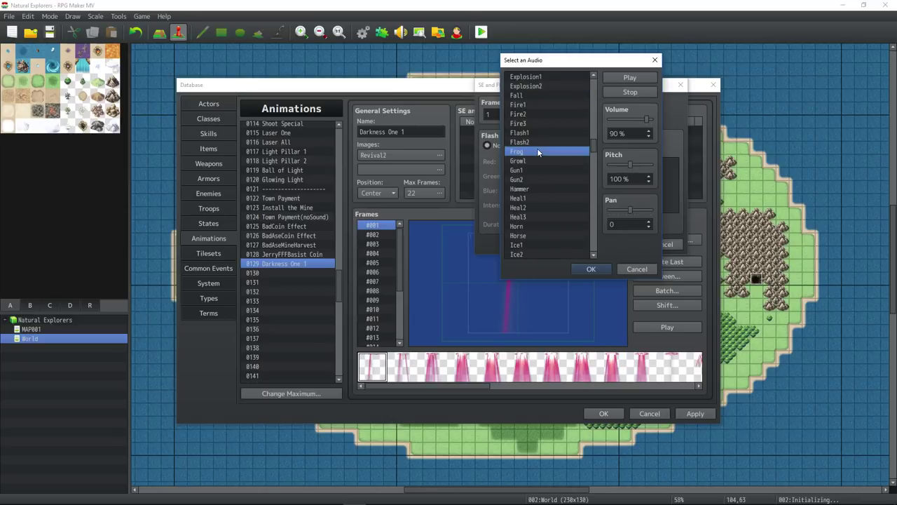
double_click(536, 151)
left_click(616, 244)
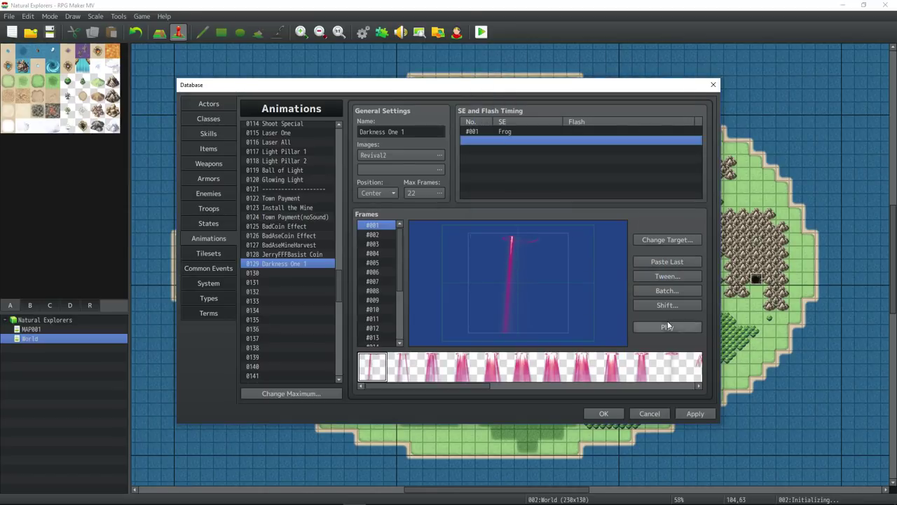
left_click(667, 326)
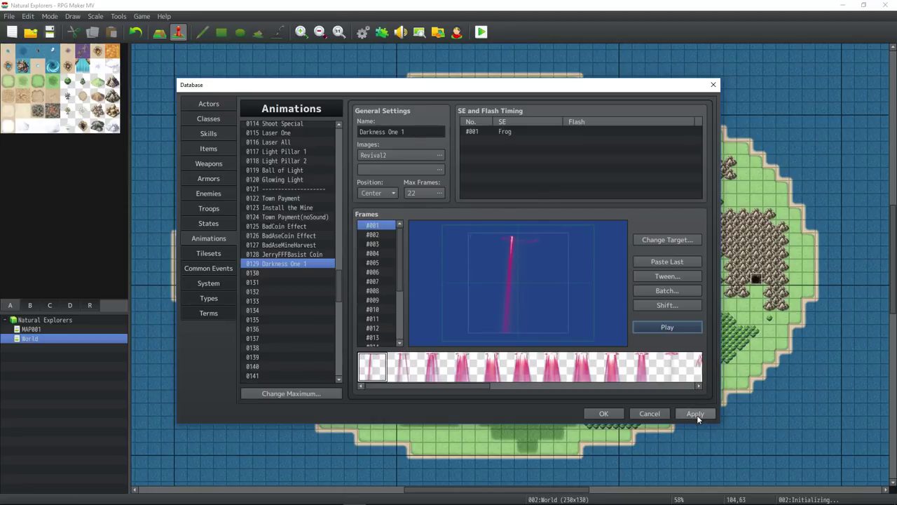
- Rename animation 0129 to Starved2Death
triple_click(415, 132)
type("Starve")
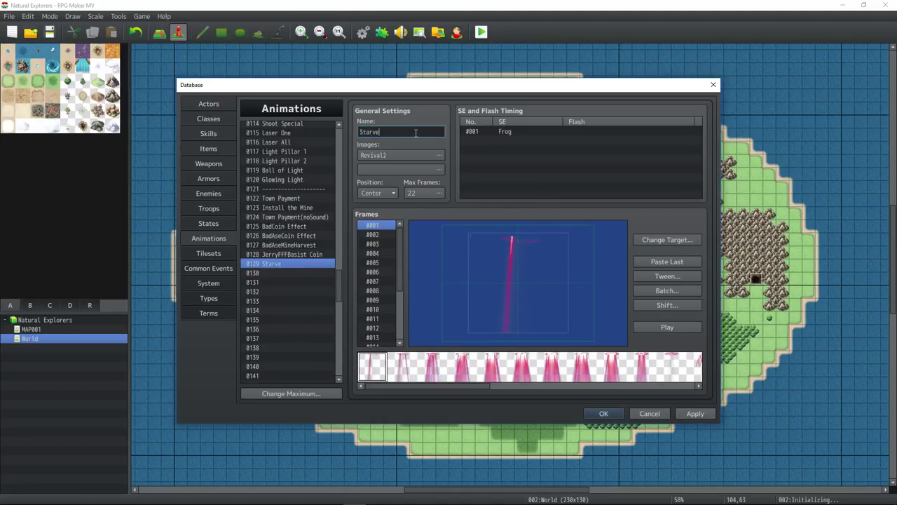
type("d2Death")
- Review the MeatBar common event's branches and compare their MeatbarTimer thresholds with the values listed in QuickNotes.txt
left_click(217, 269)
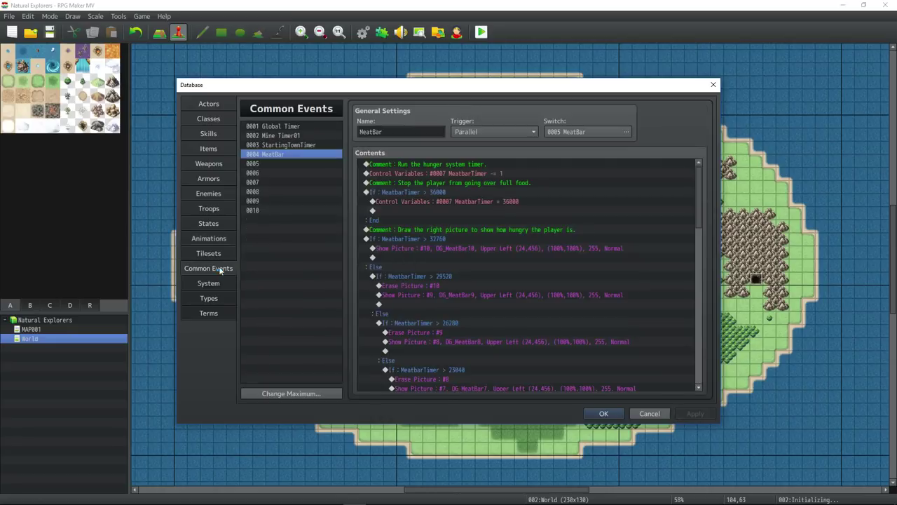
left_click_drag(699, 210, 701, 322)
left_click(437, 278)
scroll(493, 291, "up", 10)
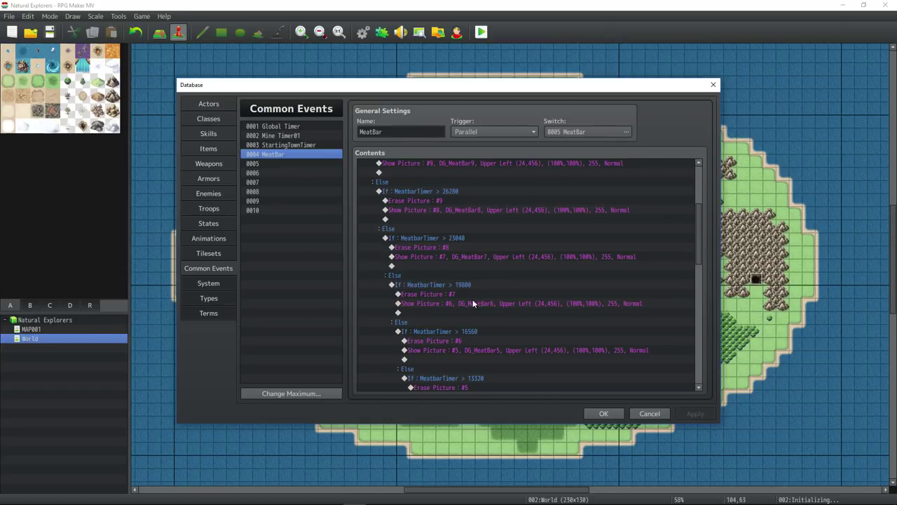
scroll(472, 297, "up", 5)
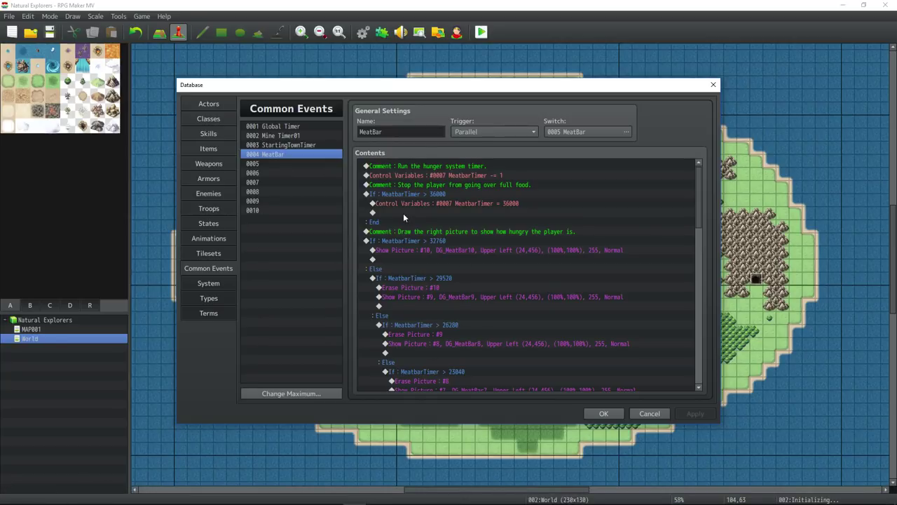
left_click(378, 496)
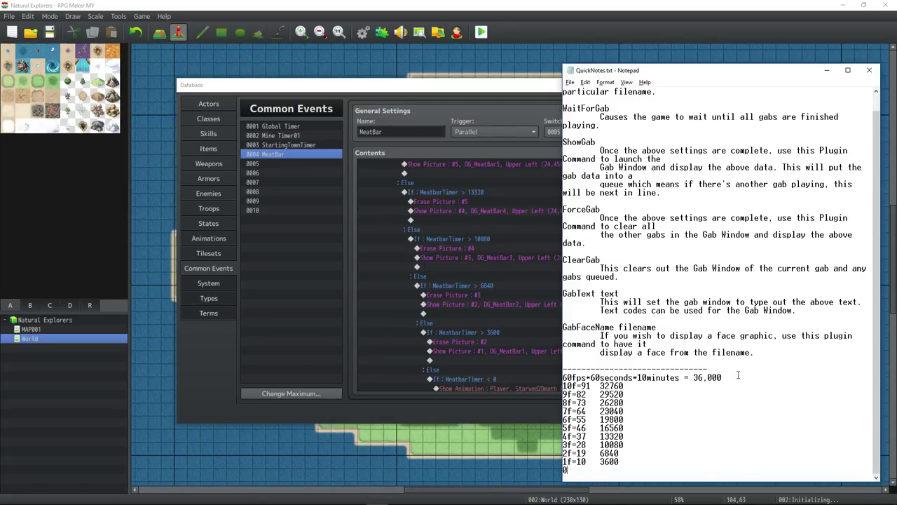
left_click(559, 350)
- Set the constant in the MeatBar event's full-food limit condition to 3600, so it checks MeatbarTimer > 3600
scroll(562, 351, "up", 10)
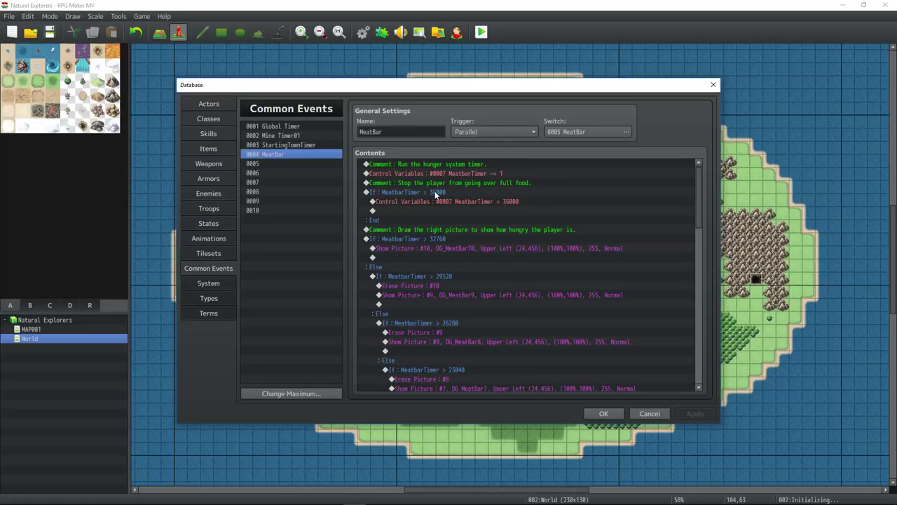
right_click(435, 191)
left_click(452, 199)
double_click(558, 243)
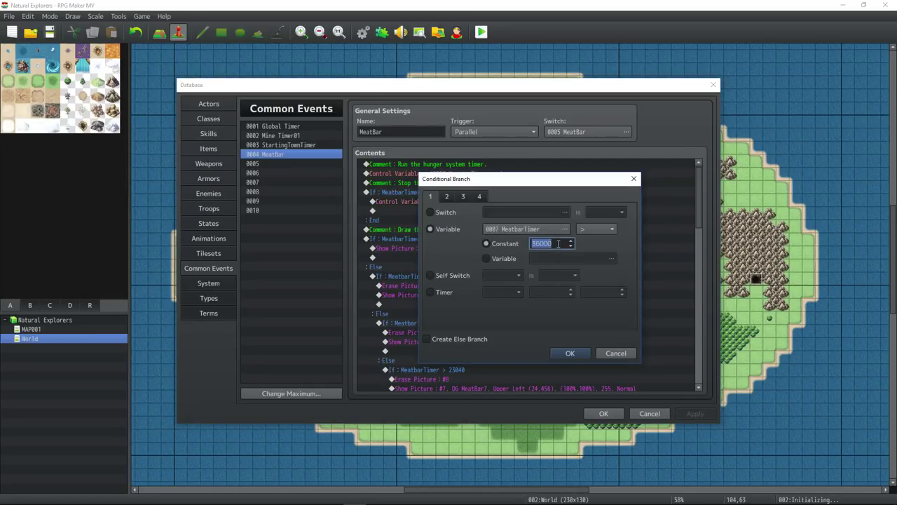
type("3600")
left_click(570, 353)
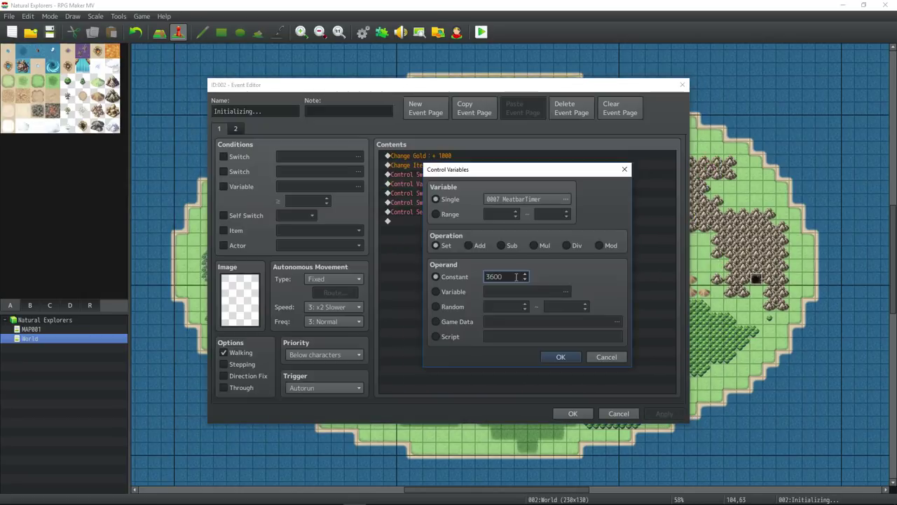
- Set the starting value of MeatbarTimer to 3600 in the Initializing... event and save the event
key("Return")
left_click(573, 412)
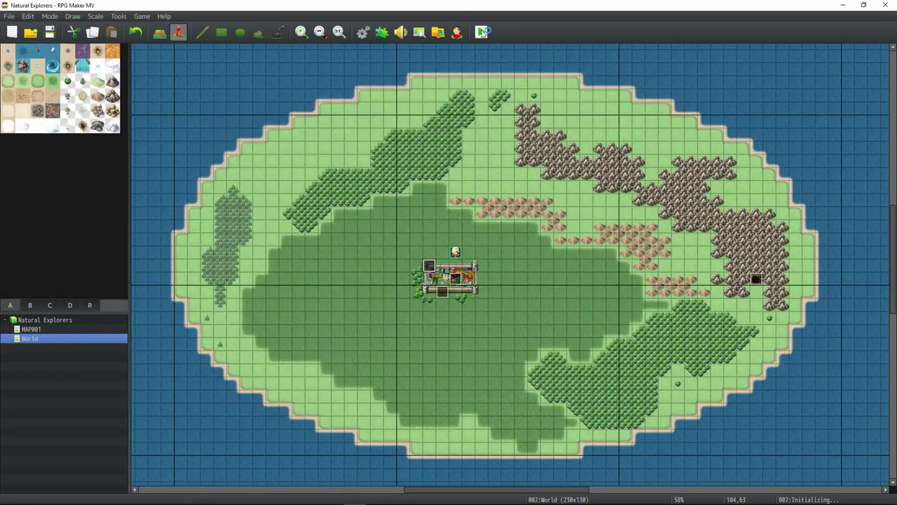
- Playtest the game and walk the character around the world map to watch the meat bar drain
left_click(481, 32)
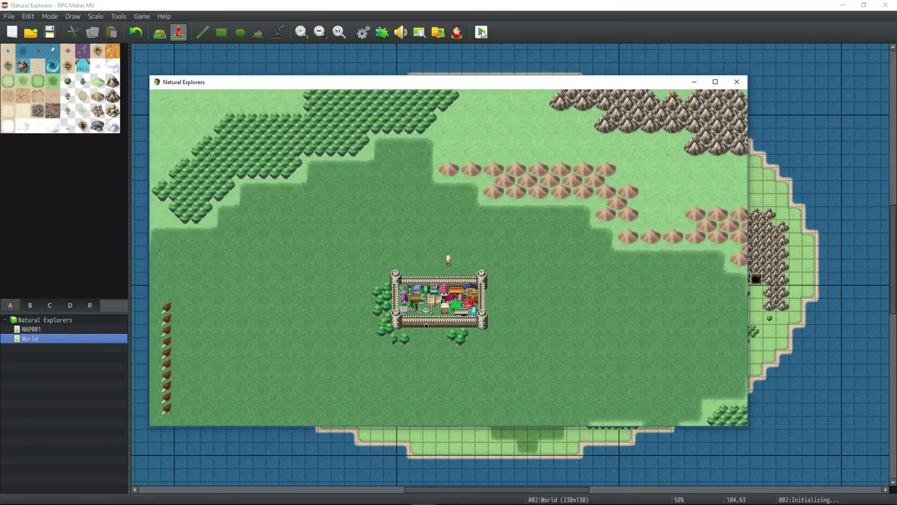
key("Right")
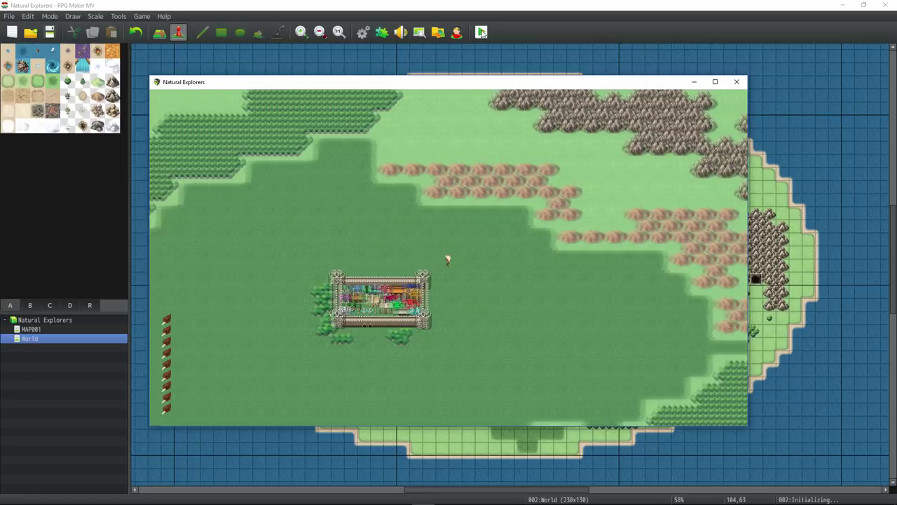
key("Down")
key("Left")
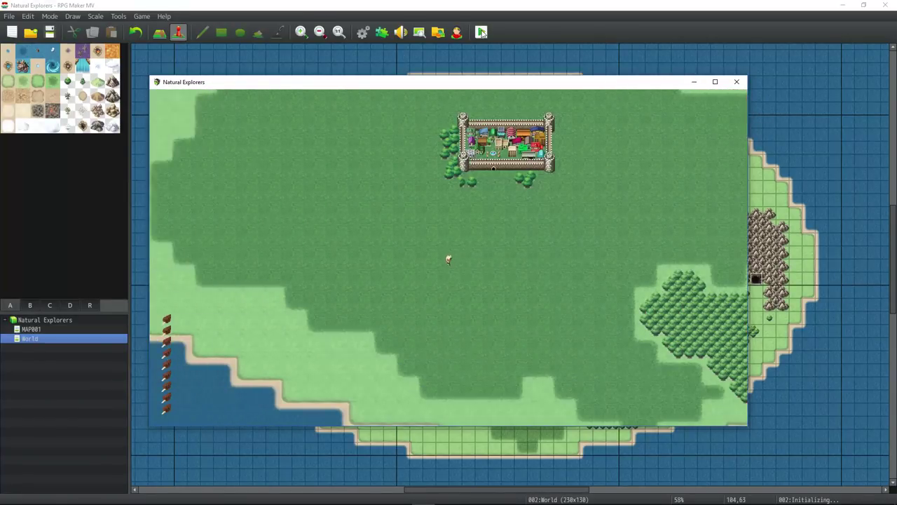
key("Up")
key("Right")
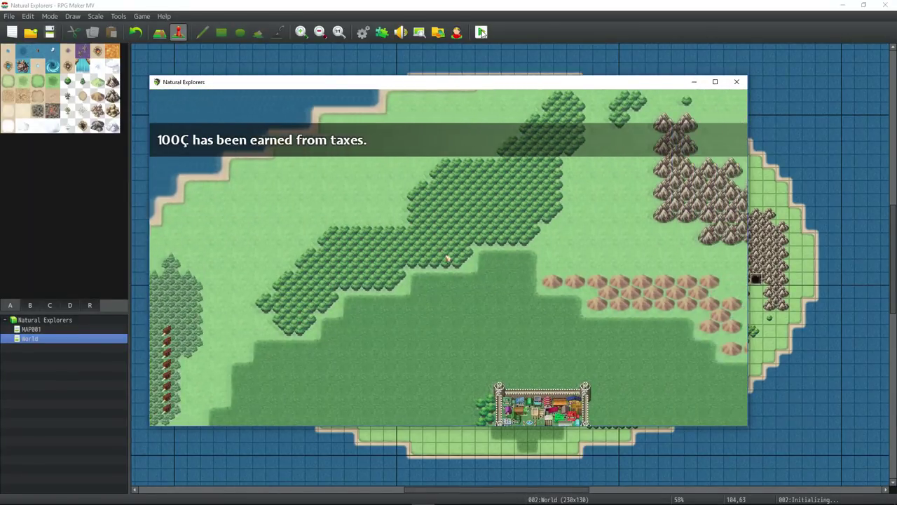
key("Left")
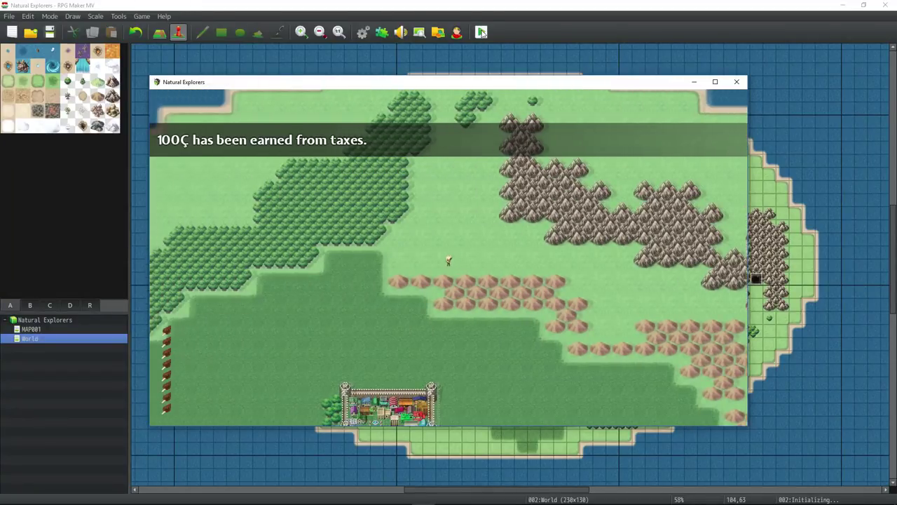
key("Down")
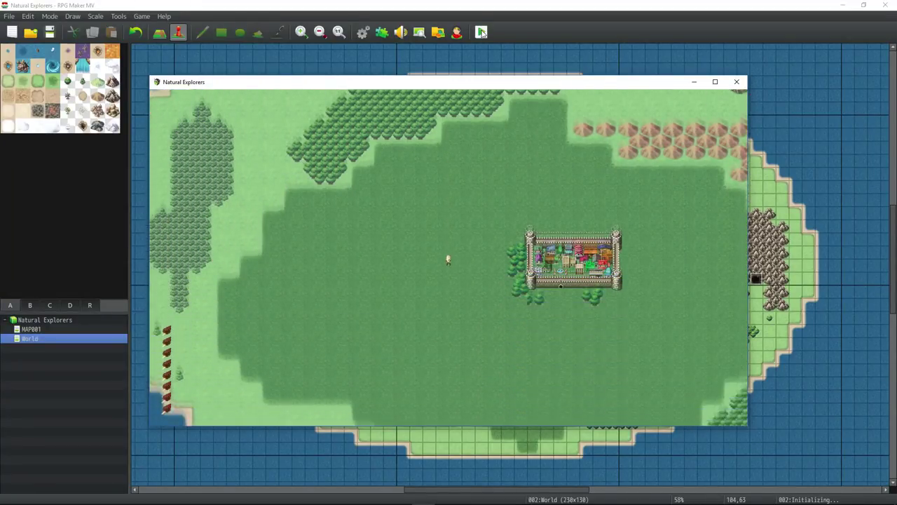
key("Right")
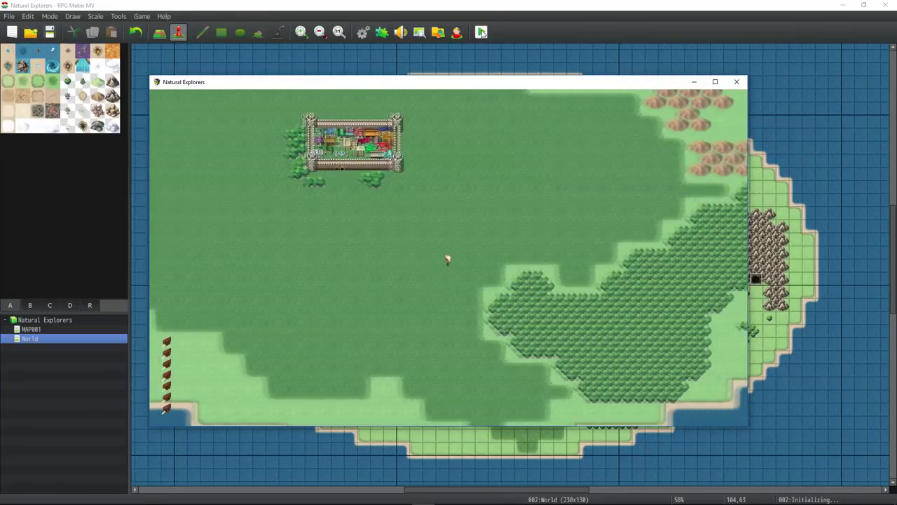
key("Left")
key("Up")
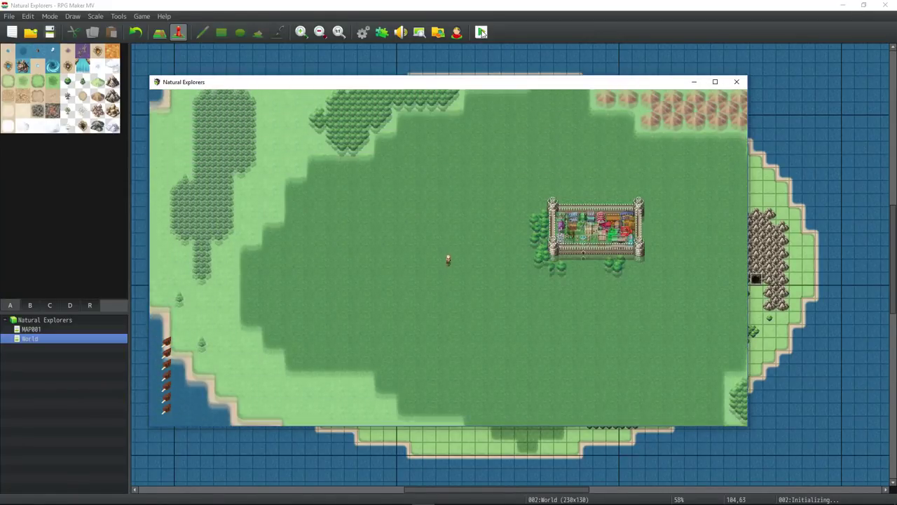
key("Right")
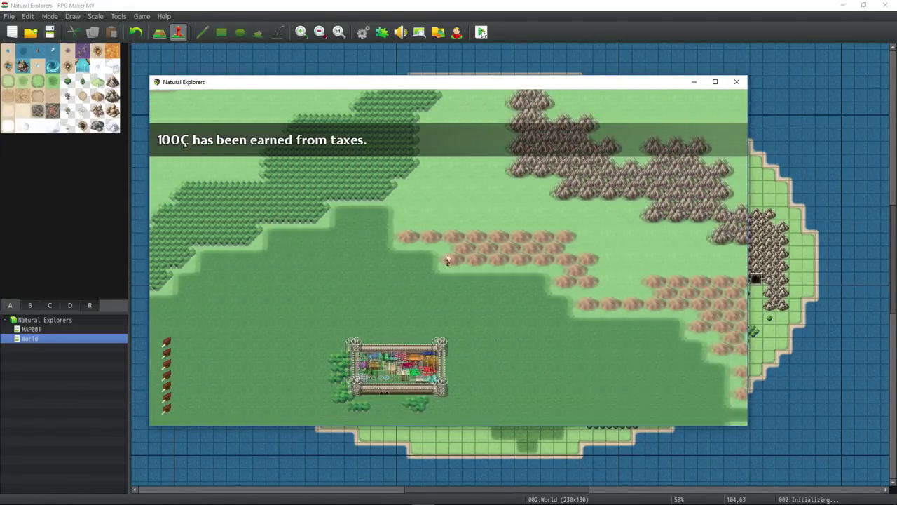
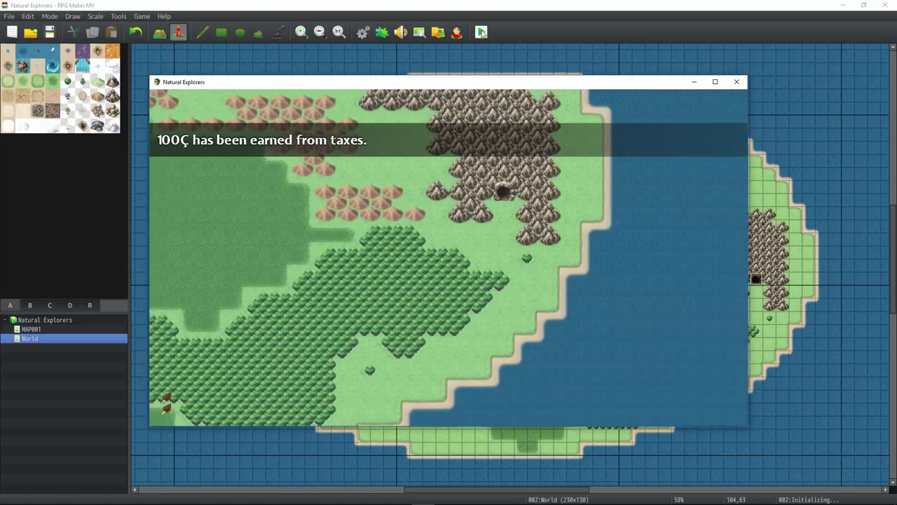
- Activate the mine cave in the eastern mountains and walk the character back west past the castle
key("Up")
key("Return")
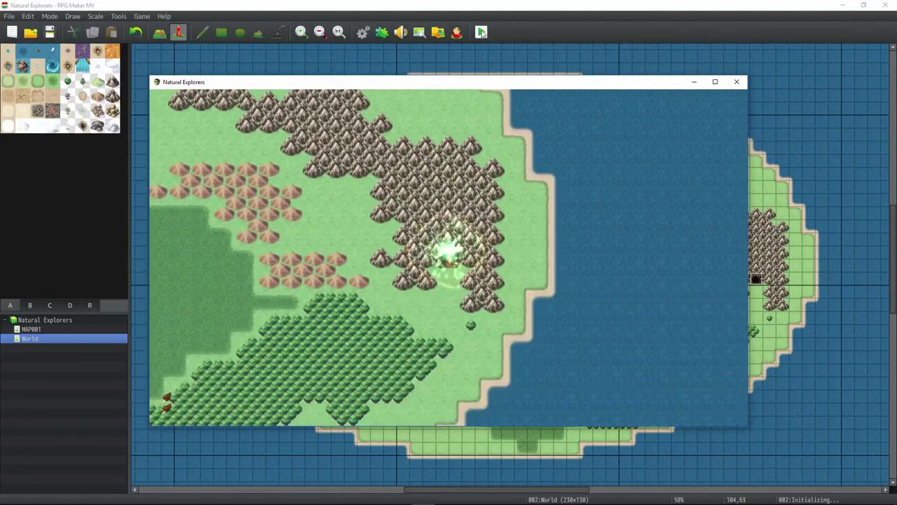
key("Left")
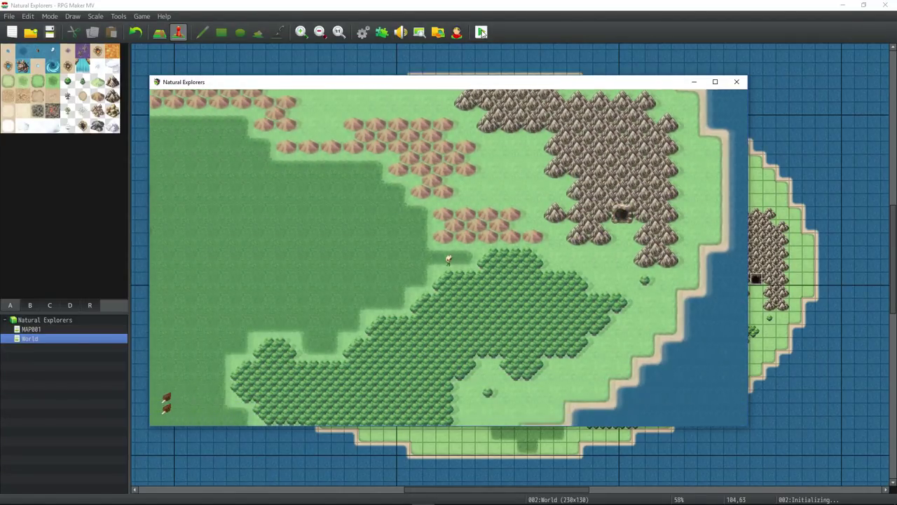
key("Up")
key("Left")
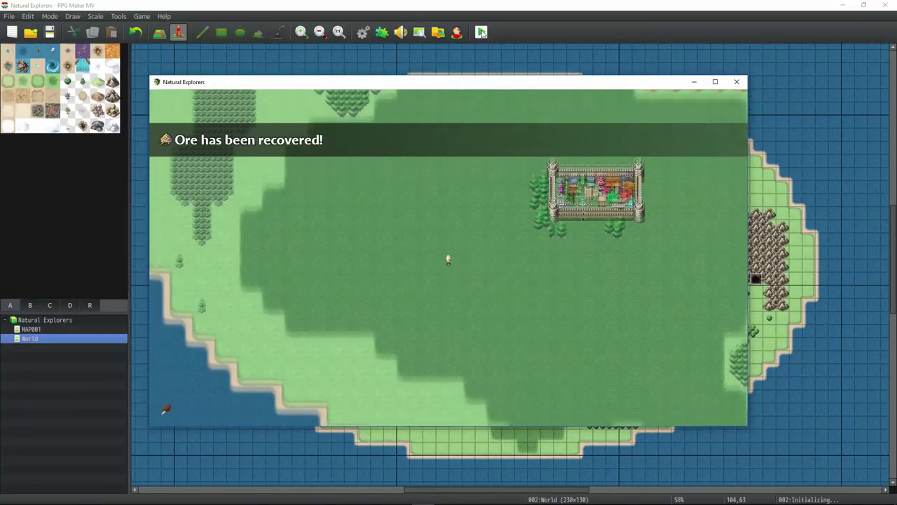
- Keep the character moving around the castle area until MeatbarTimer runs out, to check the starvation animation
key("Down")
key("Right")
key("Up")
key("Left")
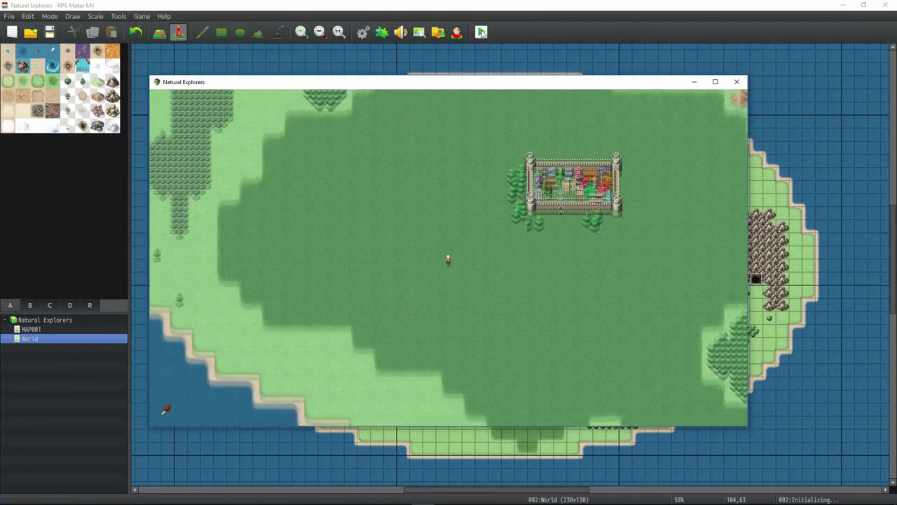
key("Up")
key("Left")
key("Down")
key("Right")
key("Down")
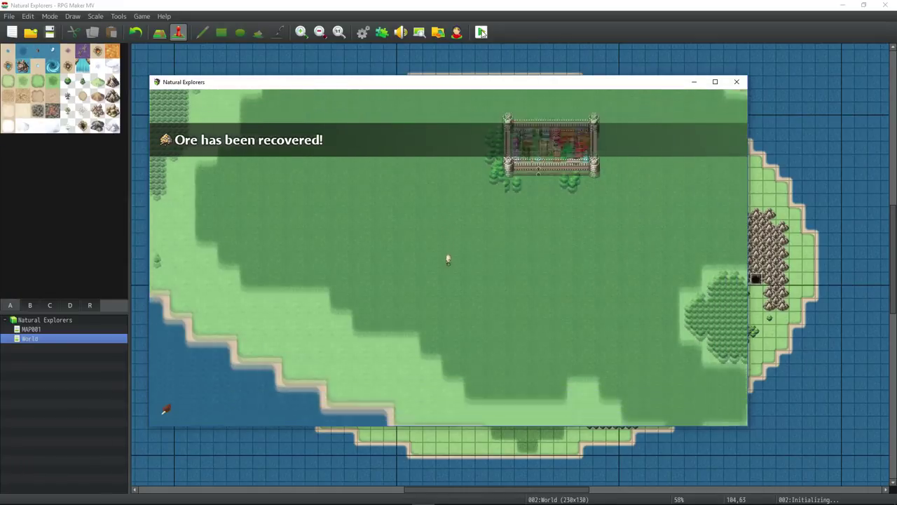
key("Left")
key("Up")
key("Left")
key("Up")
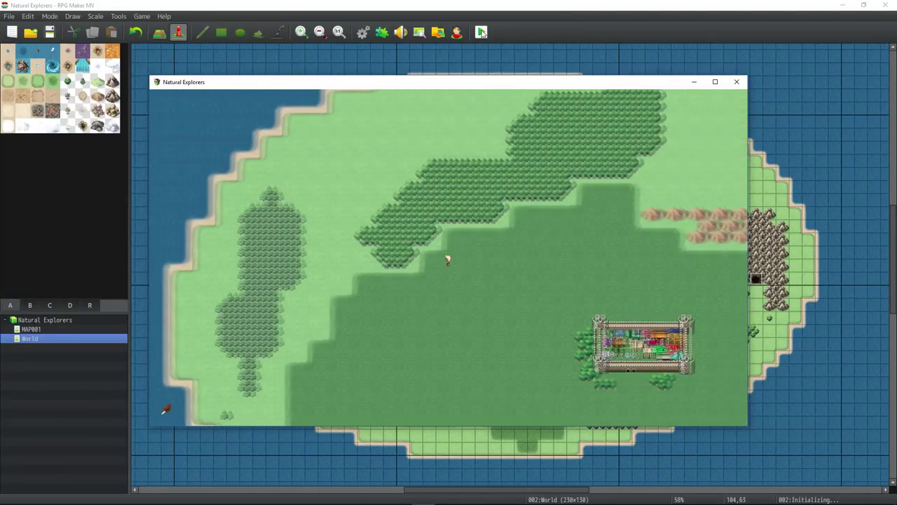
key("Right")
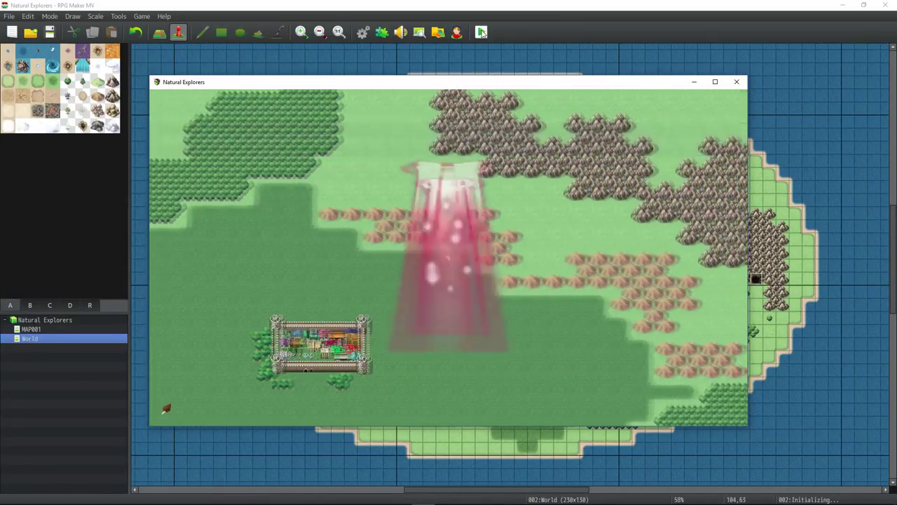
key("Right")
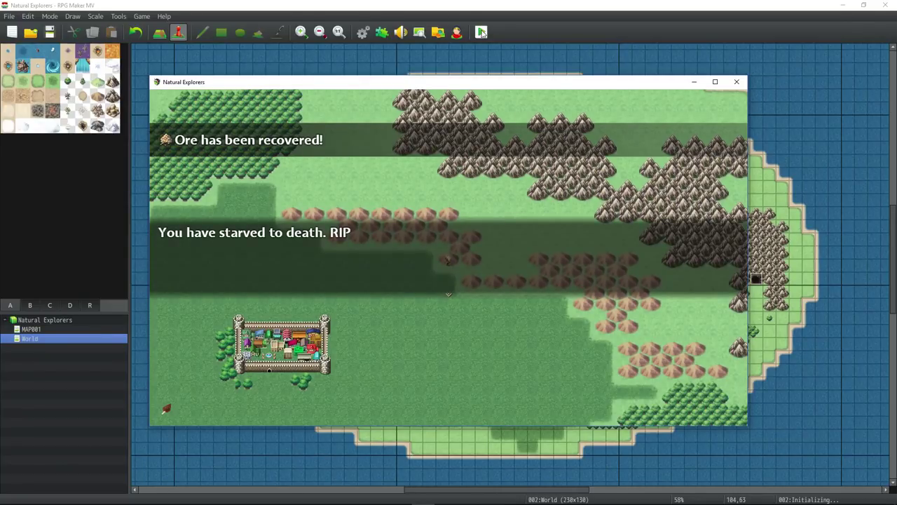
- Dismiss the starvation message and the game over screen, and close the playtest
key("Return")
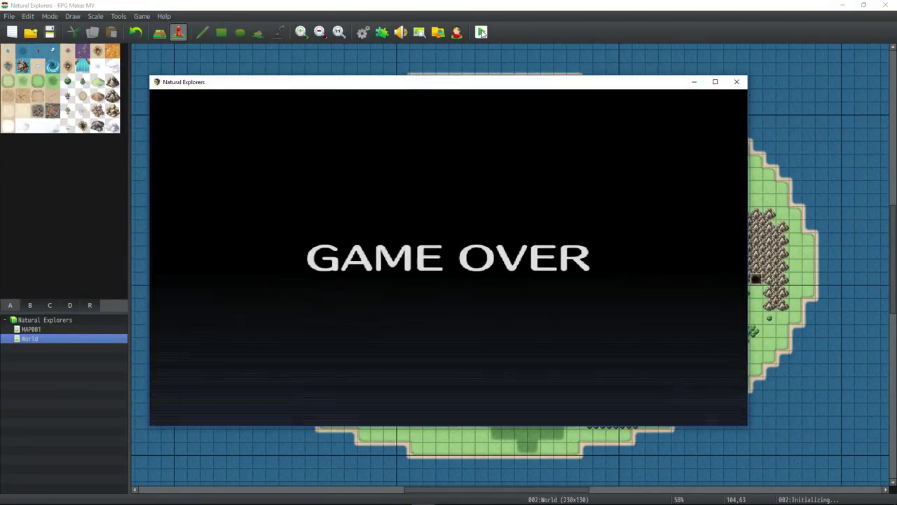
key("Return")
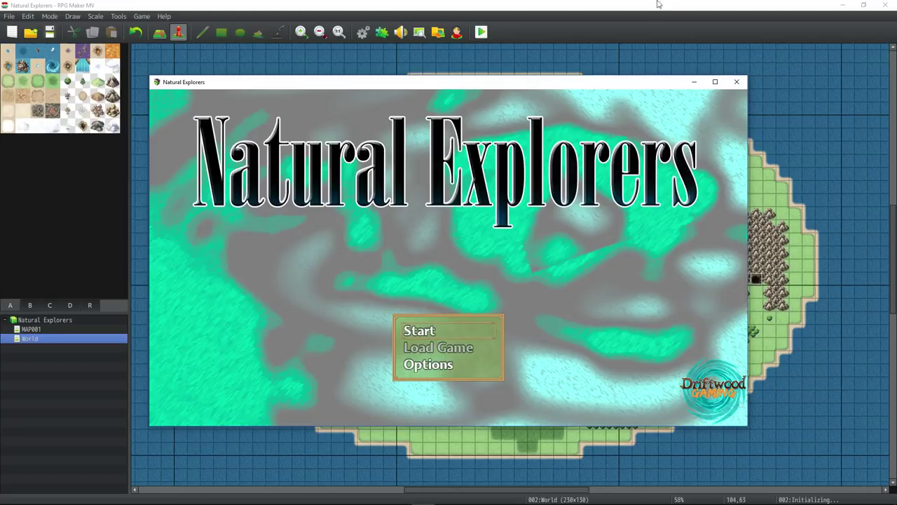
left_click(736, 82)
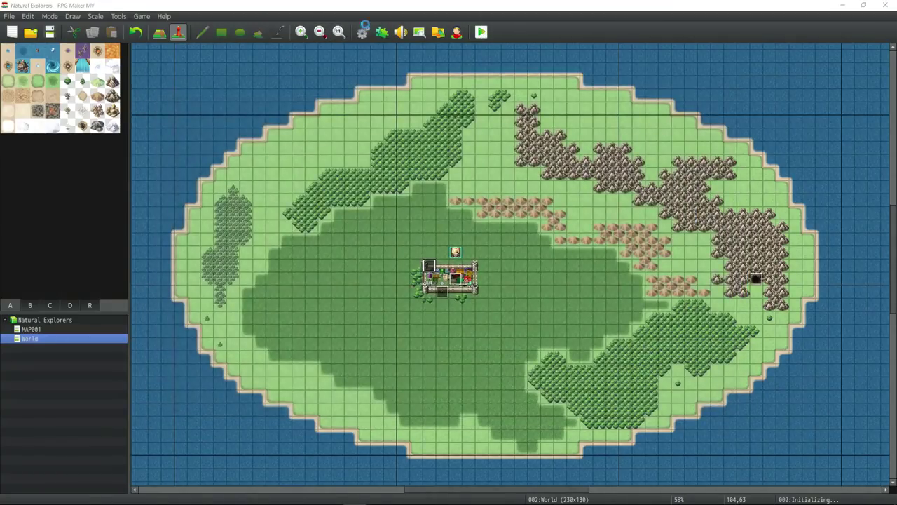
- Name item 0005 Food in the database
left_click(362, 32)
left_click(209, 148)
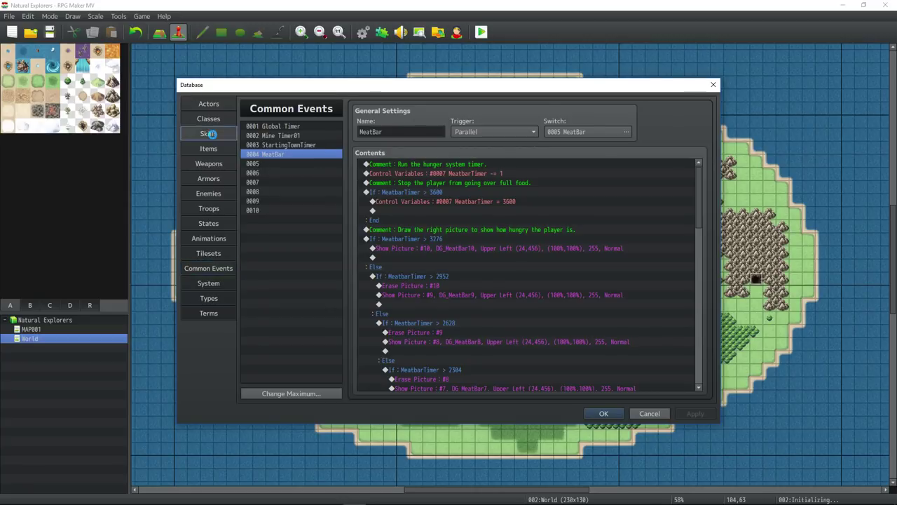
left_click(403, 131)
type("Food")
- Assign the raw meat icon, number 259, to the Food item
double_click(483, 127)
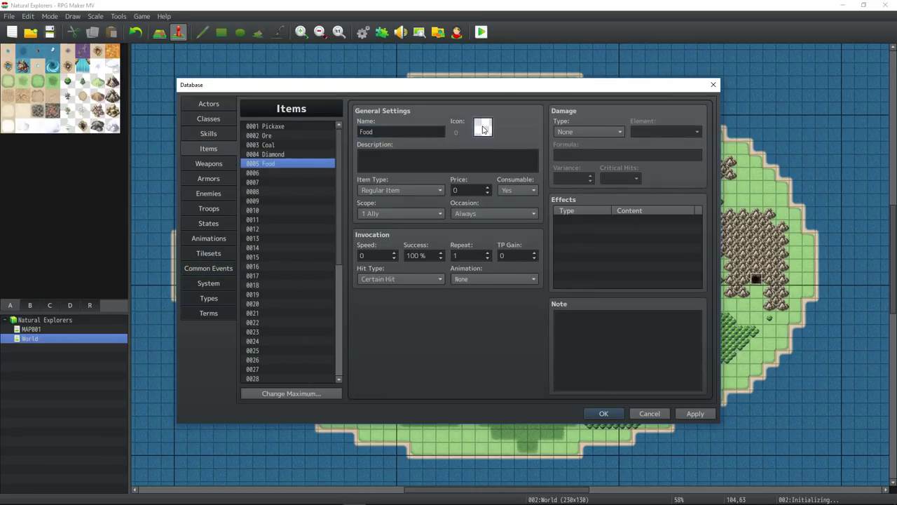
scroll(573, 173, "down", 6)
double_click(377, 234)
double_click(484, 128)
scroll(375, 307, "down", 2)
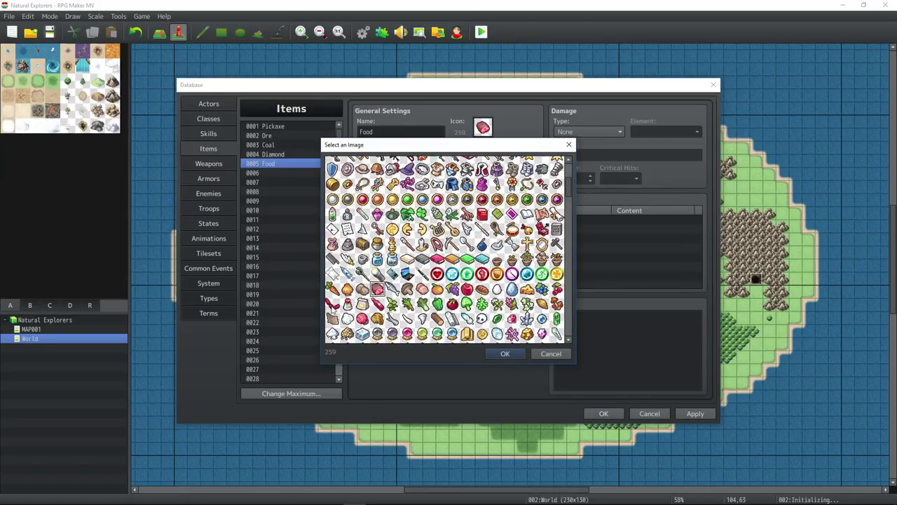
scroll(377, 299, "down", 3)
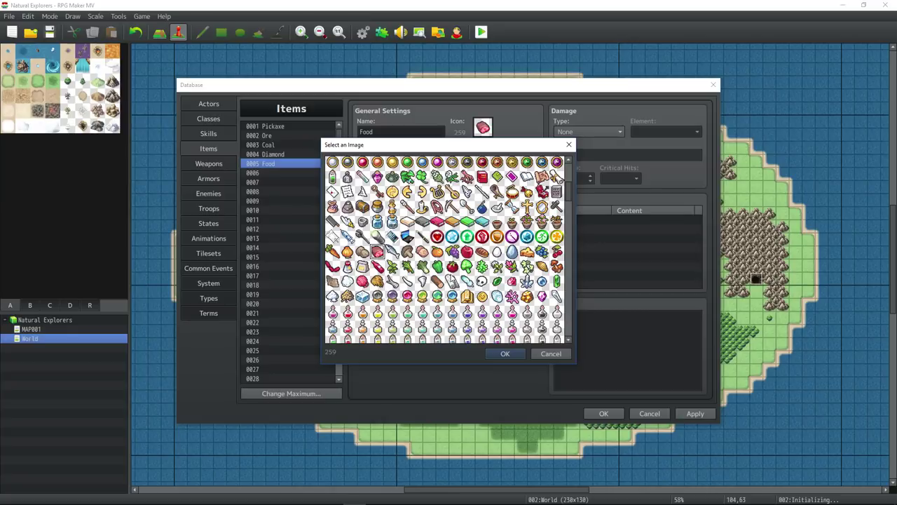
key("Return")
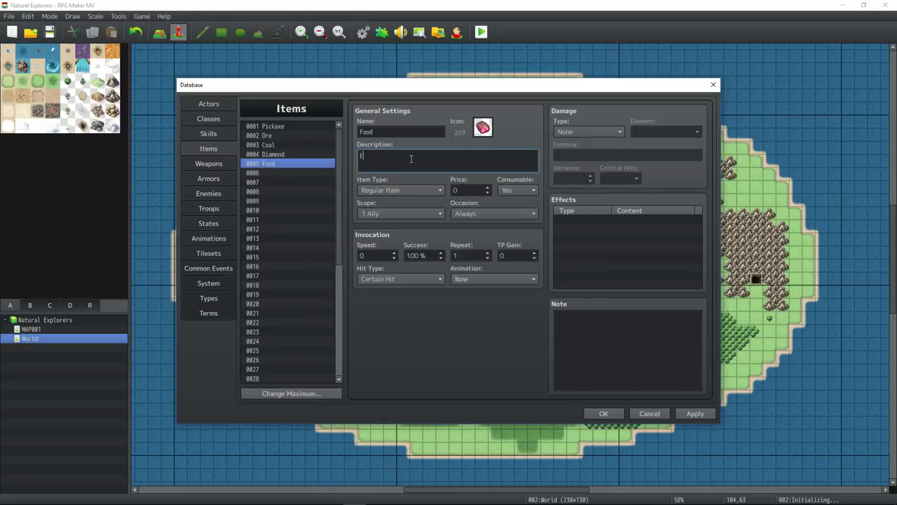
- Give the Food item the description "Eat to stay alive."
left_click(411, 156)
type("Eat to stay alive.")
key("Tab")
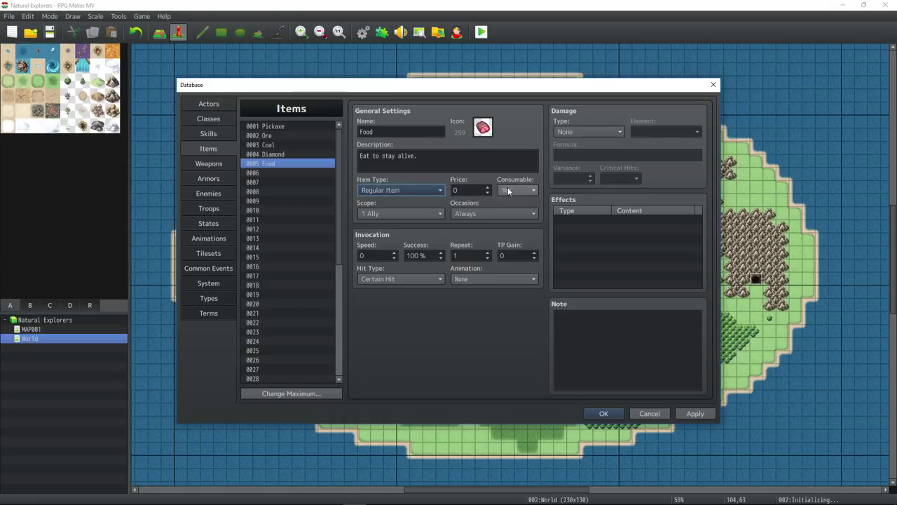
- Set the Food item's scope to All Allies and keep its occasion at Always
left_click(418, 213)
left_click(417, 213)
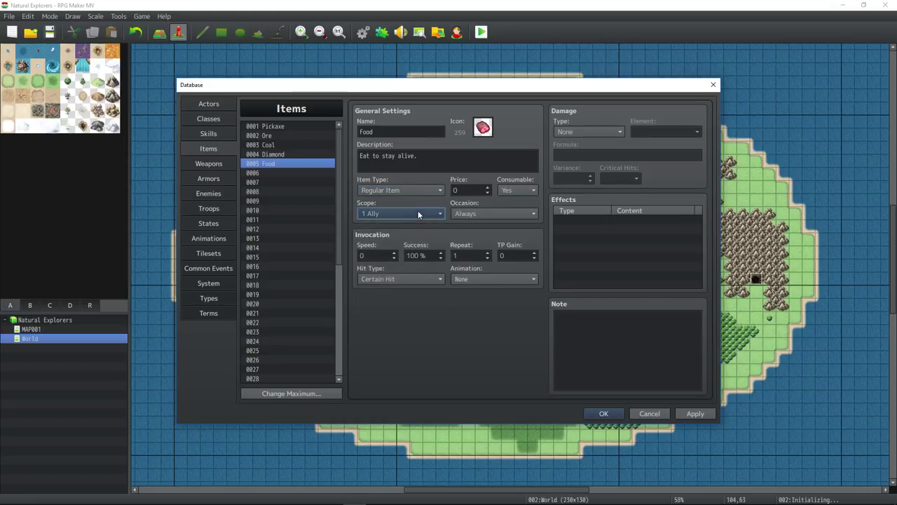
left_click(417, 213)
left_click(391, 313)
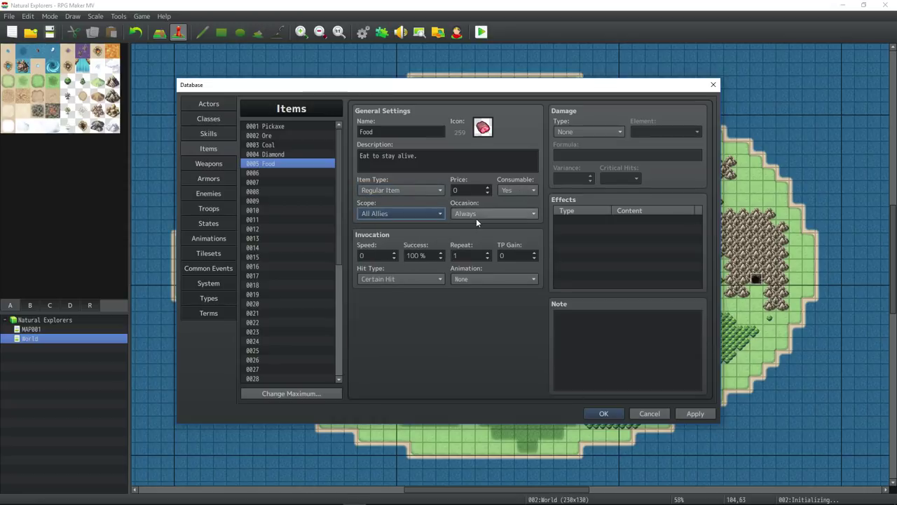
left_click(501, 213)
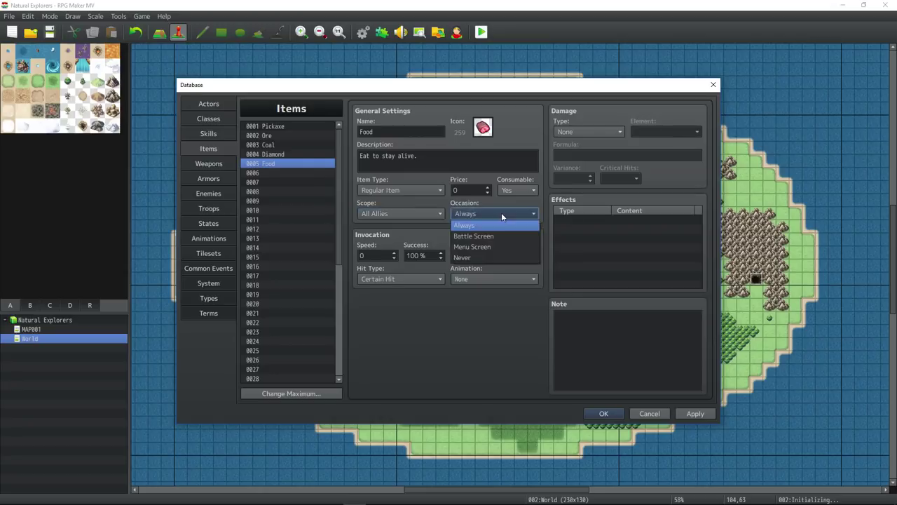
left_click(501, 213)
- Add a Common Event effect calling common event 0005 to the Food item and apply the database changes
left_click(592, 219)
double_click(616, 221)
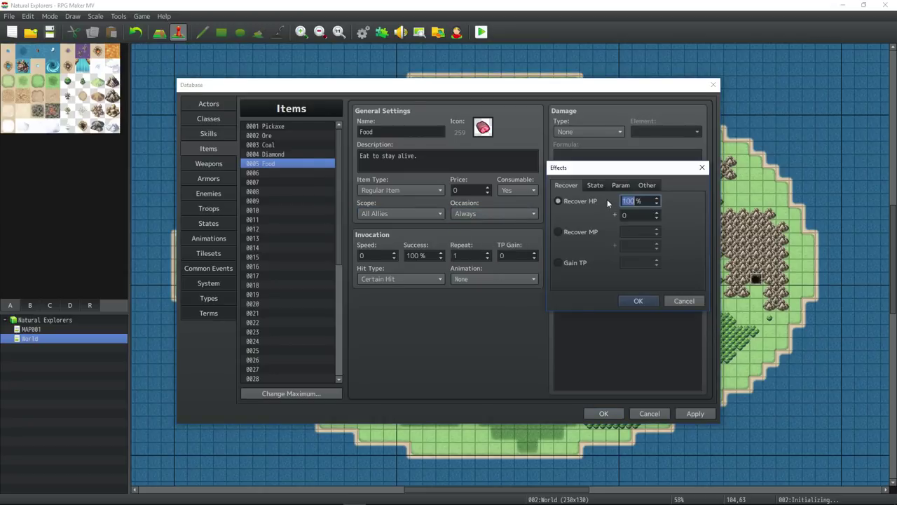
left_click(645, 185)
left_click(558, 264)
left_click(637, 301)
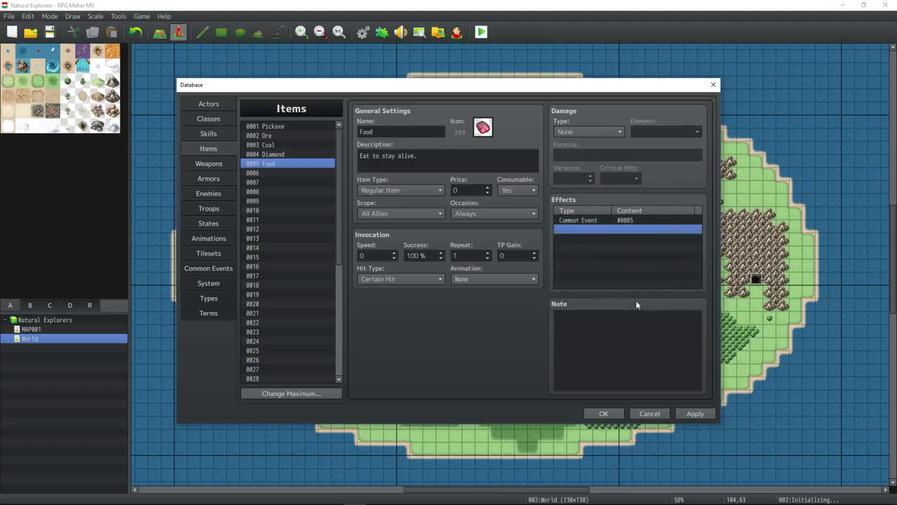
left_click(694, 413)
- Name common event 0005 "Consume Food"
left_click(213, 269)
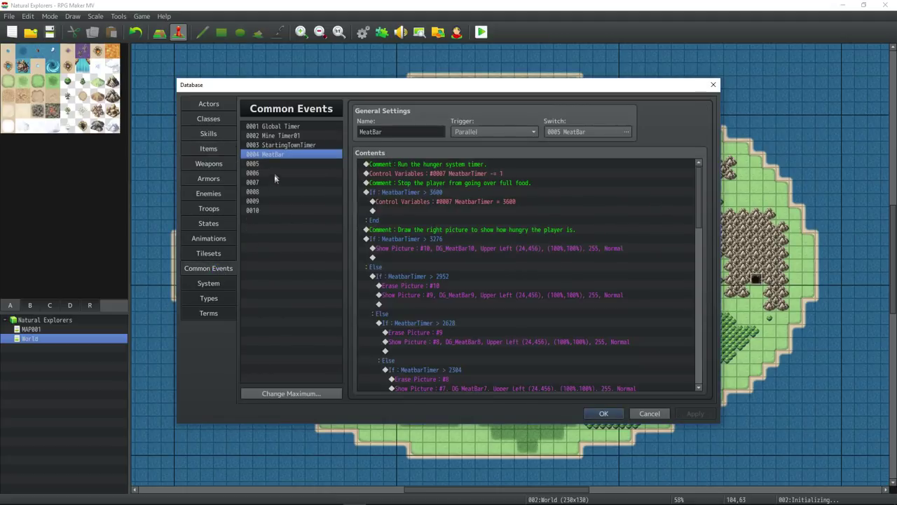
left_click(273, 163)
left_click(432, 131)
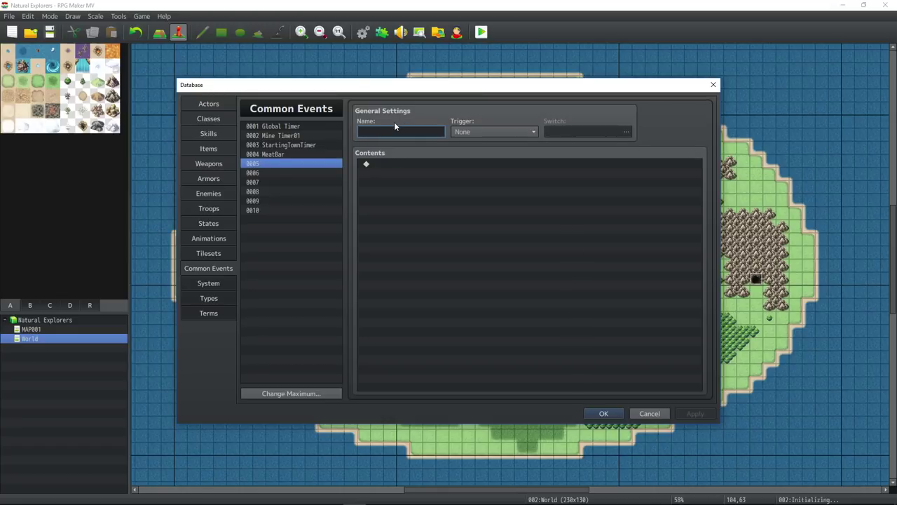
type("Consume Pri")
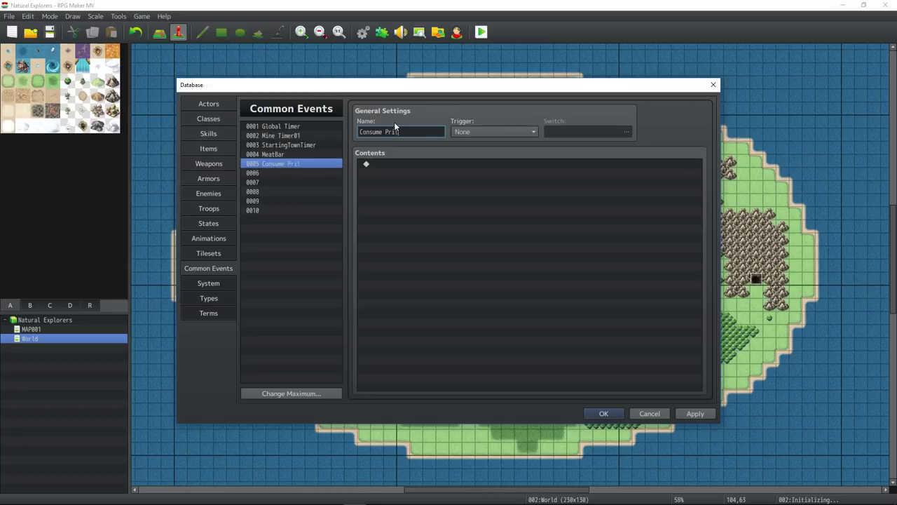
type("lo")
key("BackSpace")
key("BackSpace")
key("BackSpace")
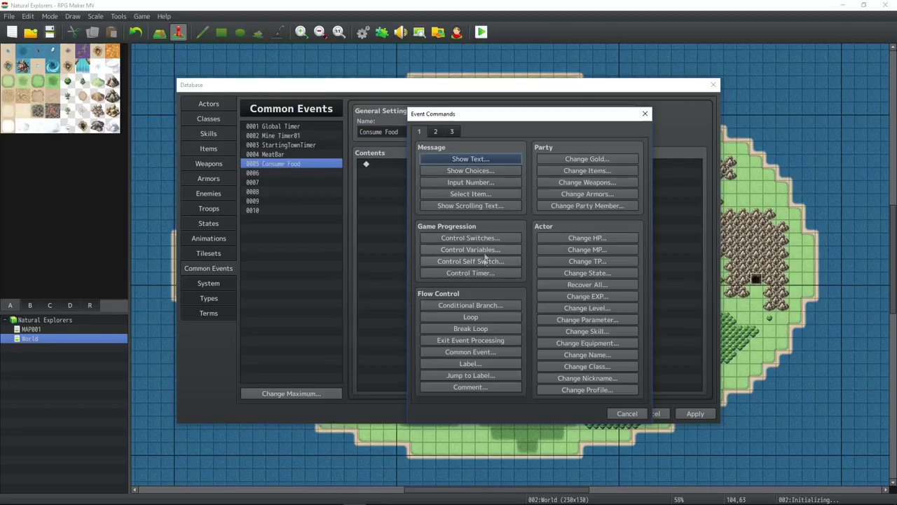
- Add a Control Variables command to Consume Food that adds 720 to 0007 MeatbarTimer, and apply the database changes
left_click(485, 250)
left_click(550, 201)
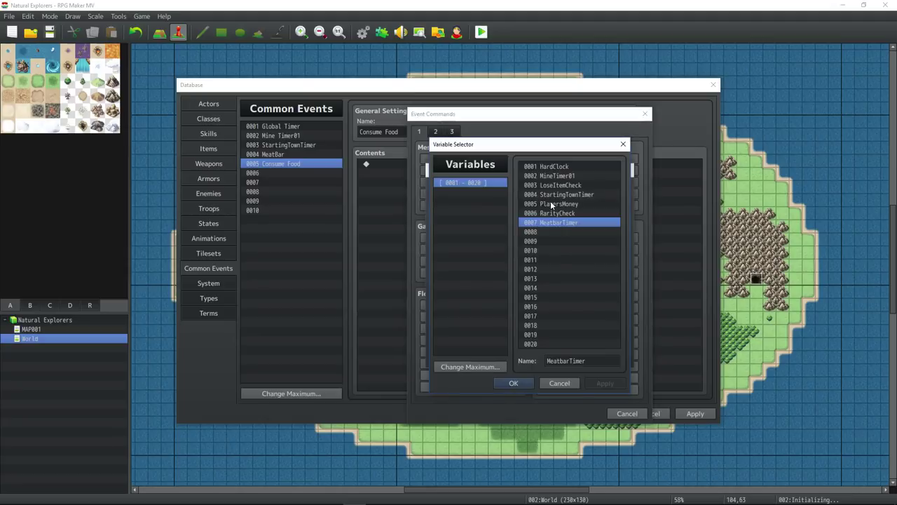
left_click(513, 382)
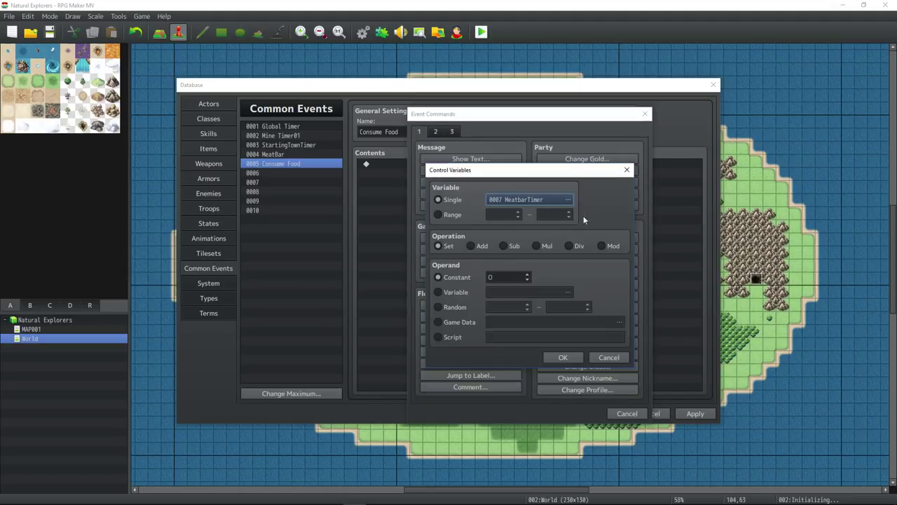
left_click(471, 245)
double_click(505, 276)
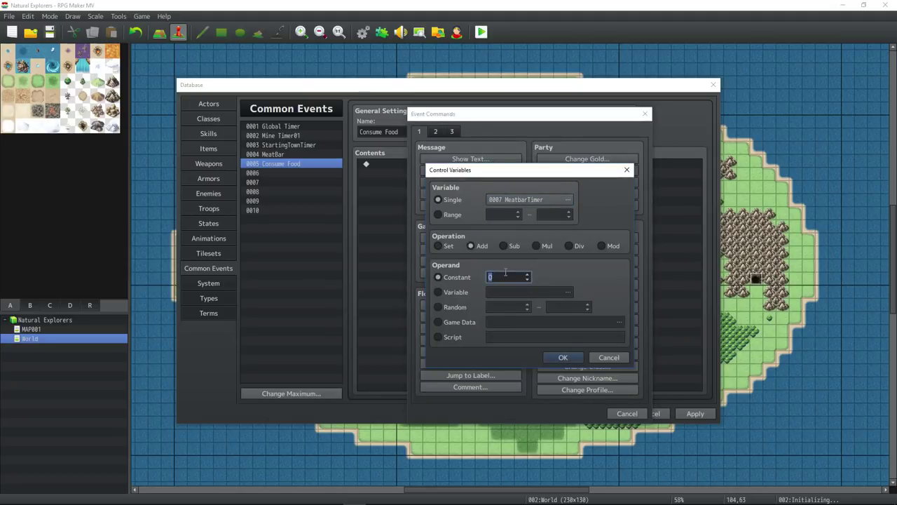
type("720")
left_click(564, 357)
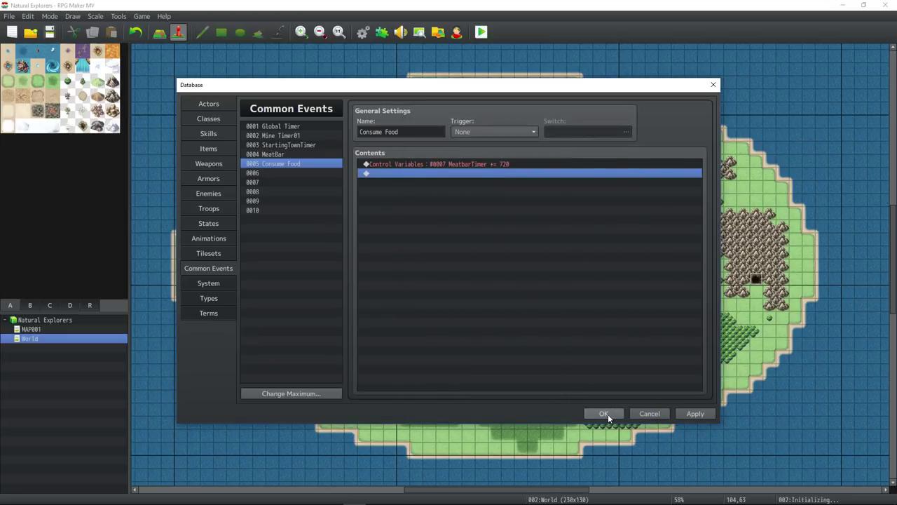
left_click(685, 414)
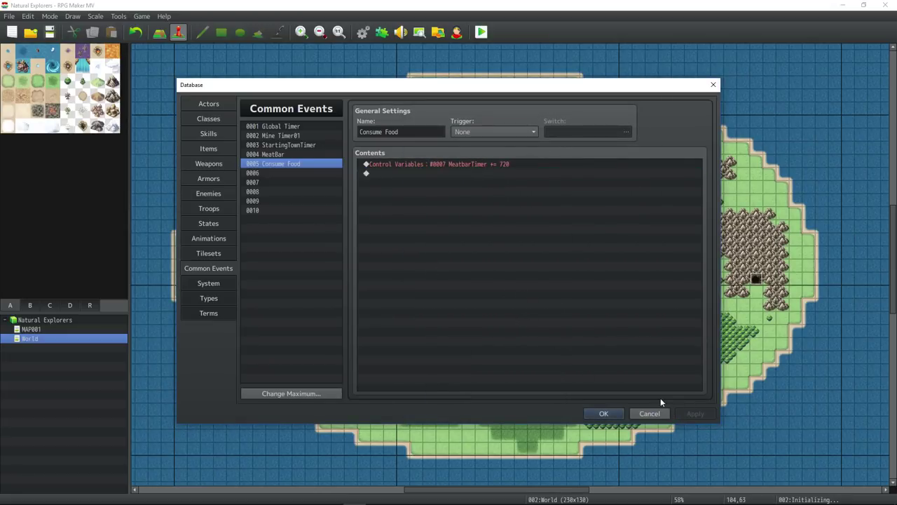
left_click(602, 412)
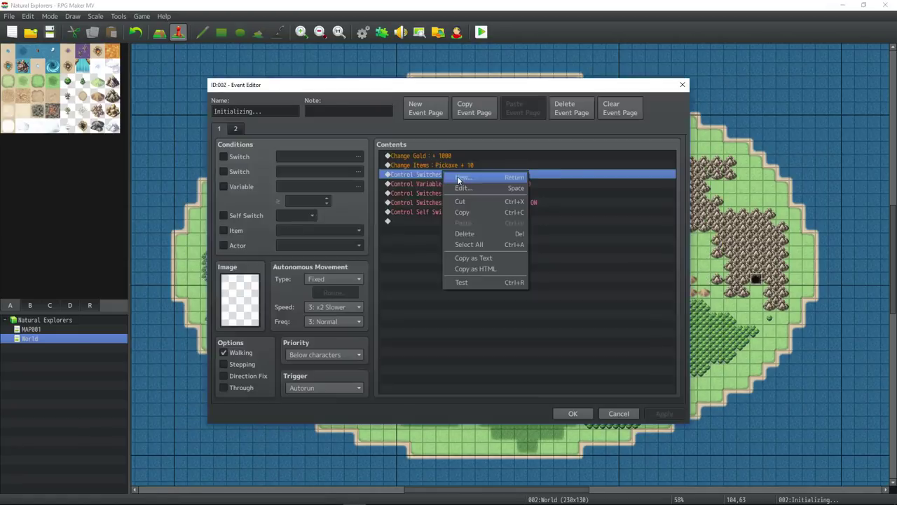
- Insert a Change Items command in the Initializing event that increases the party's Food item
left_click(459, 175)
left_click(592, 173)
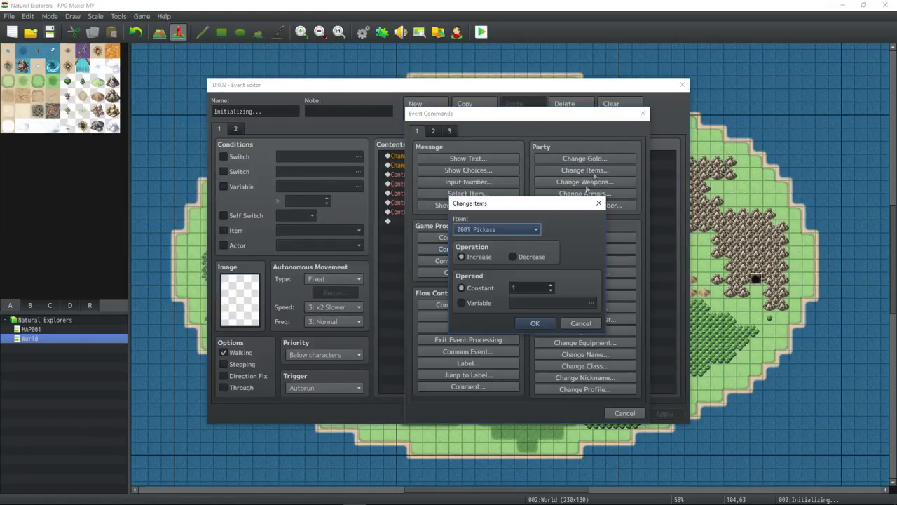
left_click(533, 230)
left_click(513, 279)
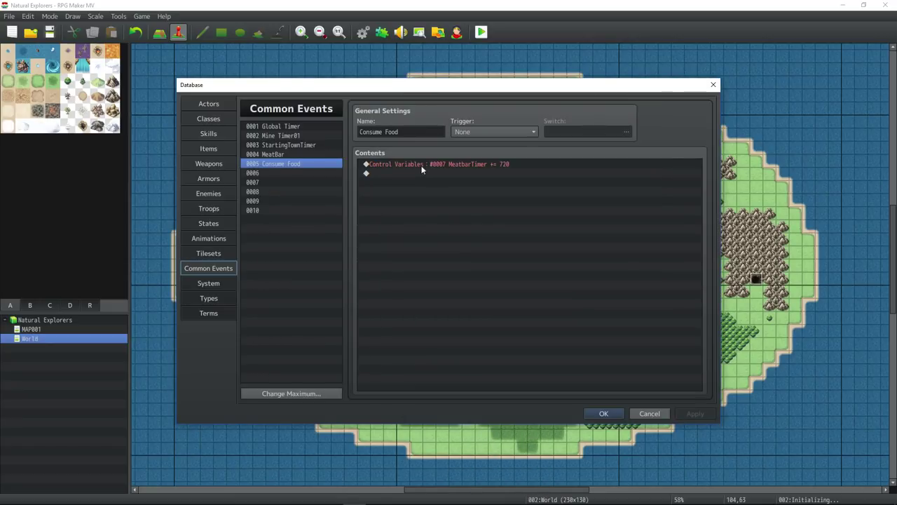
- Insert a Show Animation command for the player with animation 0130 and Wait enabled before the variable change in Consume Food
right_click(421, 171)
left_click(453, 174)
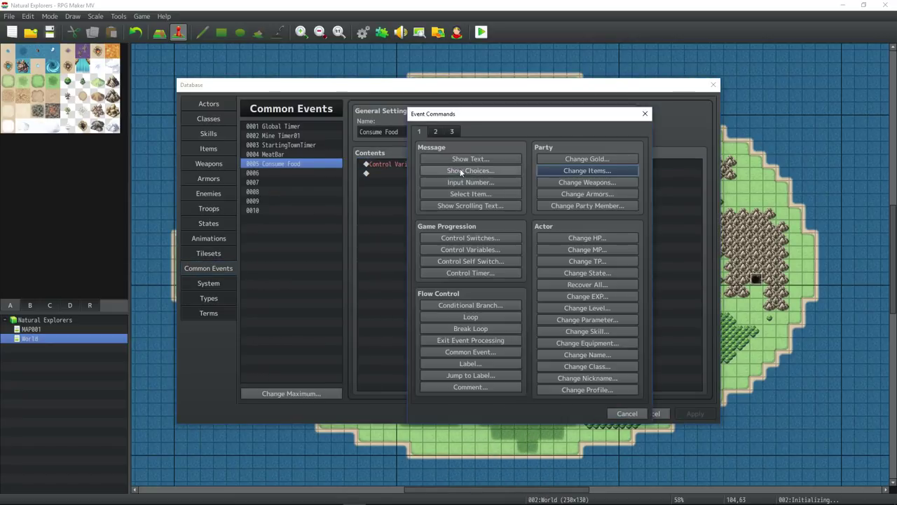
left_click(436, 132)
left_click(461, 285)
left_click(562, 274)
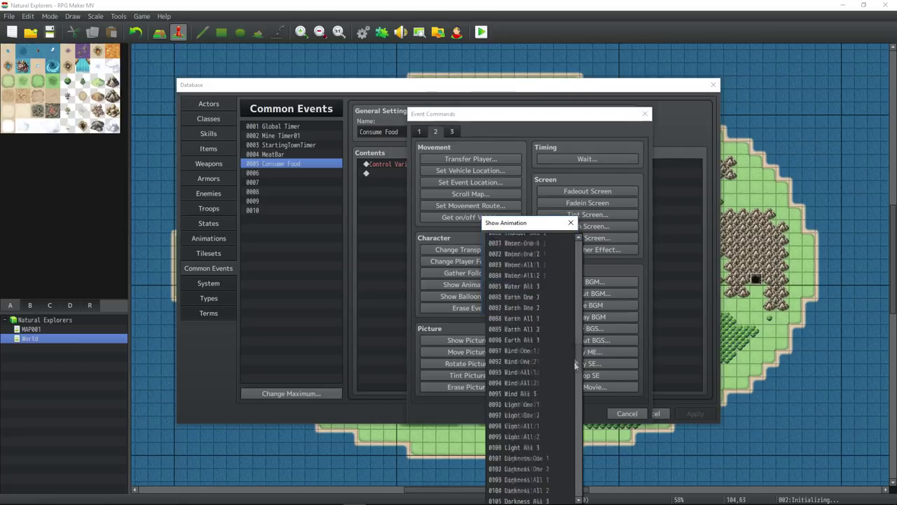
scroll(573, 362, "down", 5)
left_click(530, 384)
left_click(512, 305)
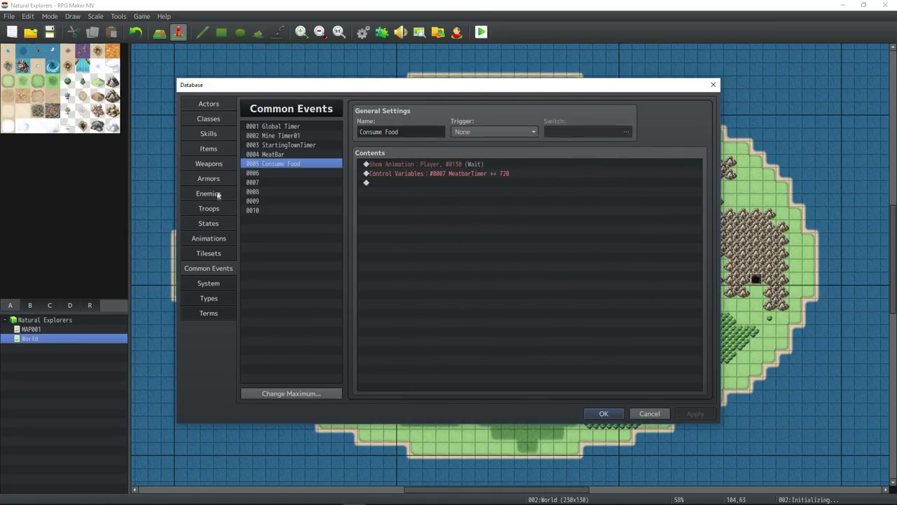
- Copy the Arrow Special animation into empty animation slot 0130
left_click(208, 238)
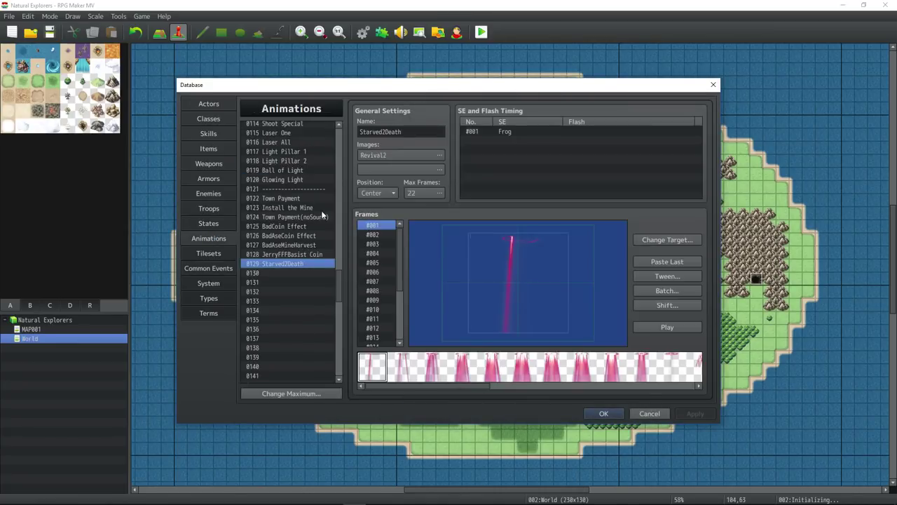
mouse_move(337, 280)
left_mouse_down()
mouse_move(337, 169)
mouse_move(333, 307)
mouse_move(338, 293)
left_mouse_up()
right_click(280, 155)
left_click(297, 163)
left_click(282, 237)
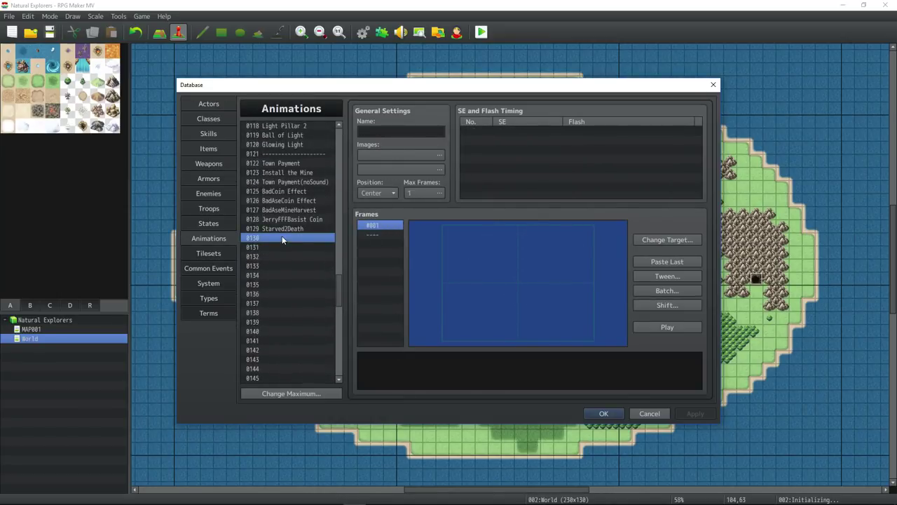
key("ctrl+v")
- Delete all sound and flash timings from animation 0130 and change its image to Cure4
left_click(541, 133)
key("Delete")
key("Delete")
key("Delete")
key("Delete")
key("Delete")
key("Delete")
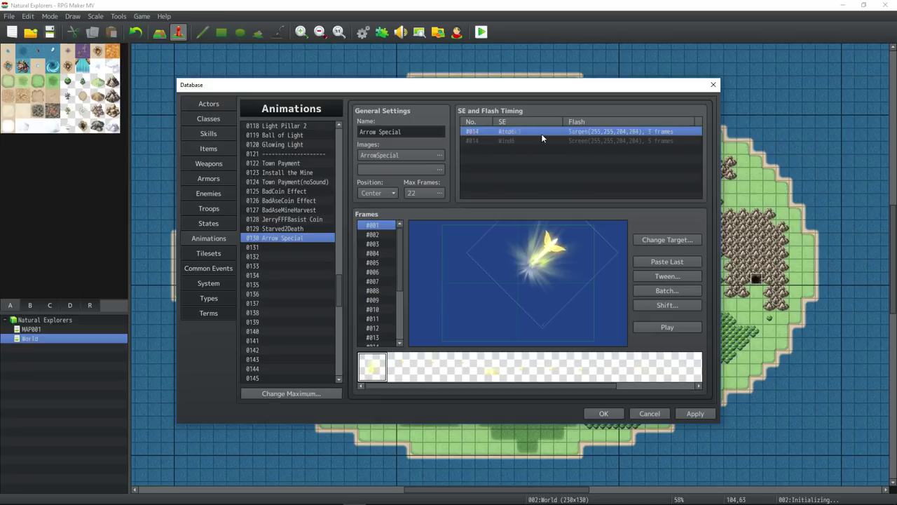
left_click(439, 155)
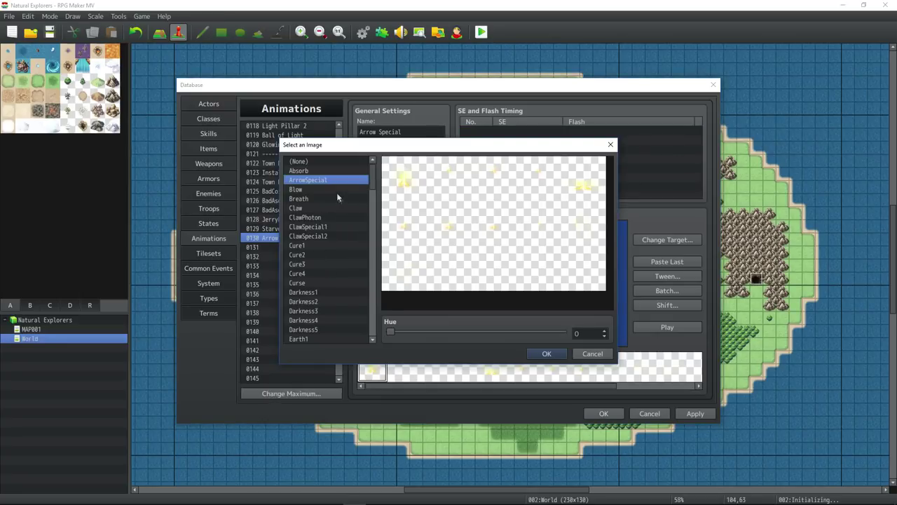
left_click(338, 226)
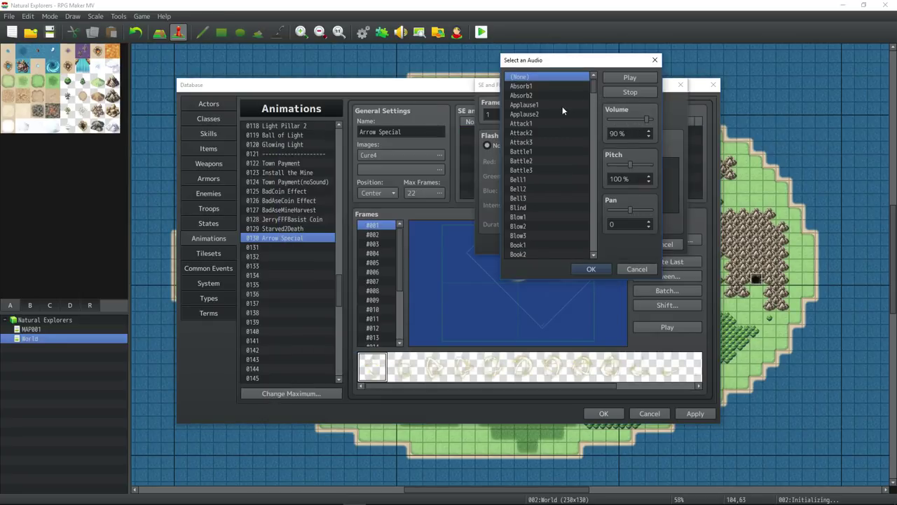
- Add the Absorb2 sound effect at frame 1 of animation 0130 and play the animation
left_click(561, 95)
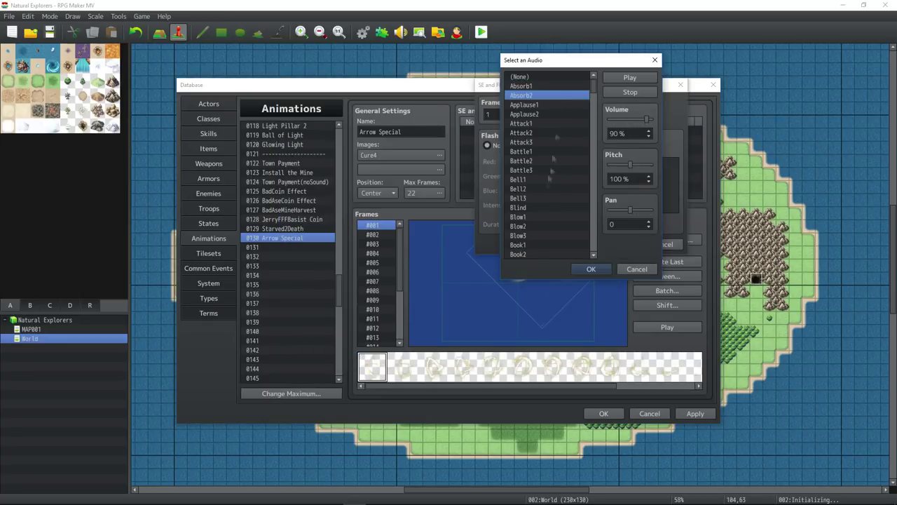
left_click(591, 268)
left_click(610, 243)
left_click(654, 327)
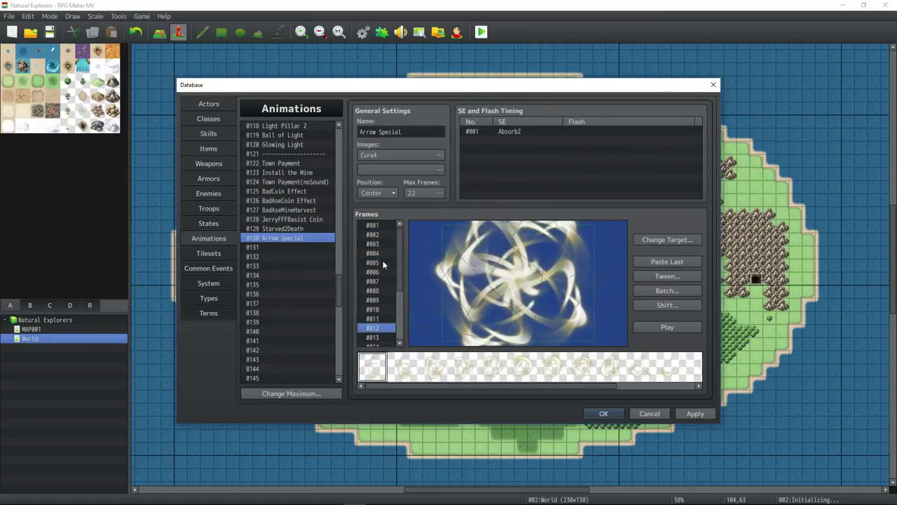
- Raise the pitch of the frame 1 sound effect to 150% and preview the sound
double_click(509, 133)
left_click(589, 114)
left_click_drag(630, 164, 655, 164)
left_click(629, 77)
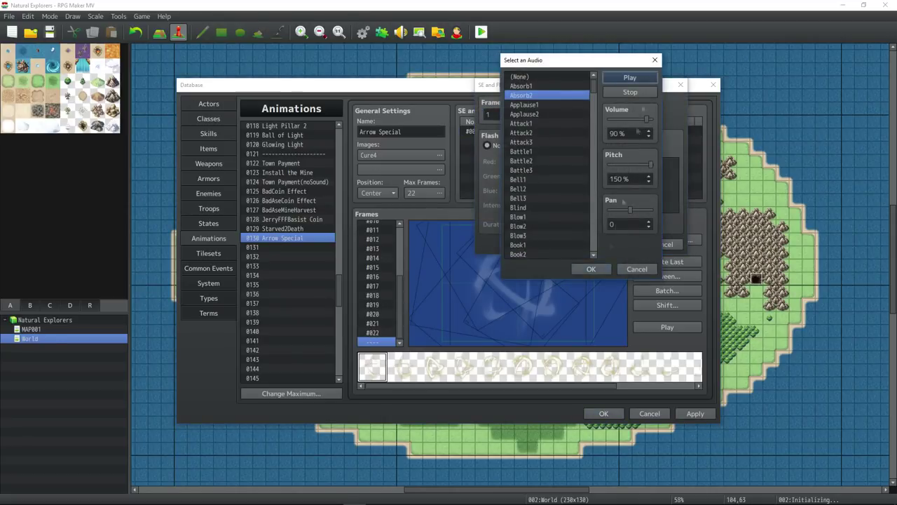
- Audition other sound effects for frame 1 and replace Absorb2 with Evasion1
left_click(541, 87)
scroll(543, 190, "down", 1)
left_click(541, 187)
left_click(541, 206)
scroll(540, 197, "down", 1)
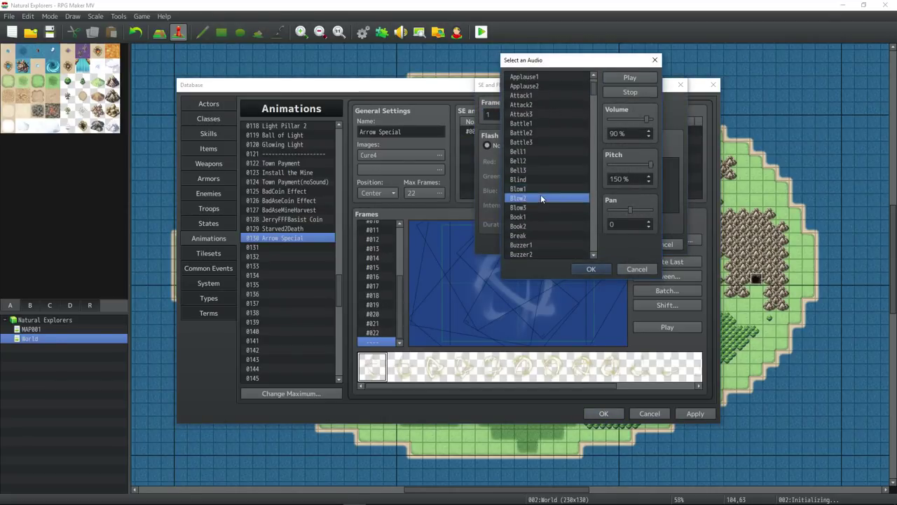
left_click(542, 207)
left_click(541, 209)
scroll(539, 203, "down", 3)
scroll(539, 203, "down", 4)
left_click(537, 199)
scroll(538, 199, "down", 2)
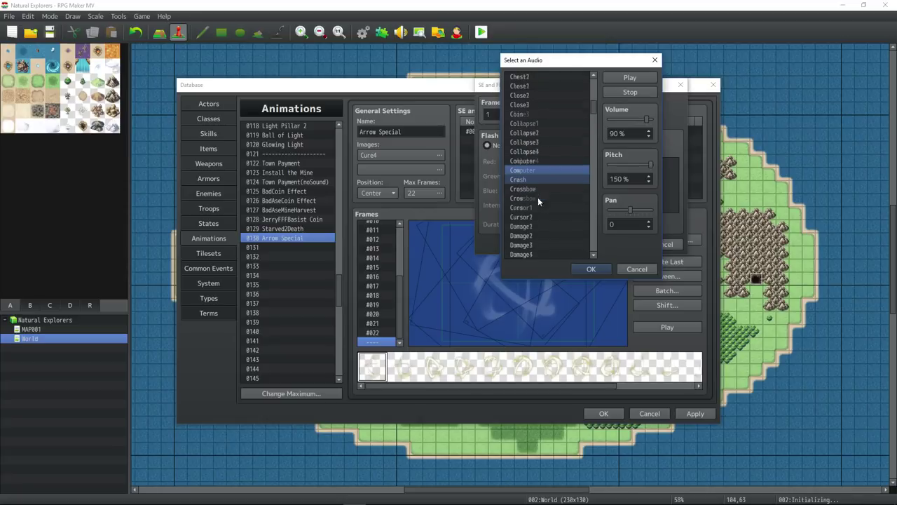
left_click(536, 209)
scroll(537, 200, "down", 2)
left_click(539, 144)
scroll(532, 199, "down", 6)
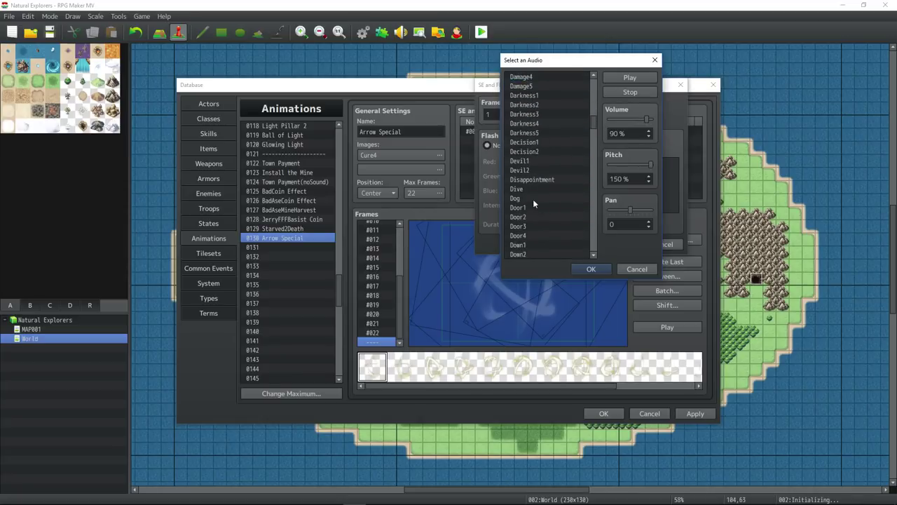
left_click(530, 160)
scroll(532, 175, "down", 2)
left_click(539, 206)
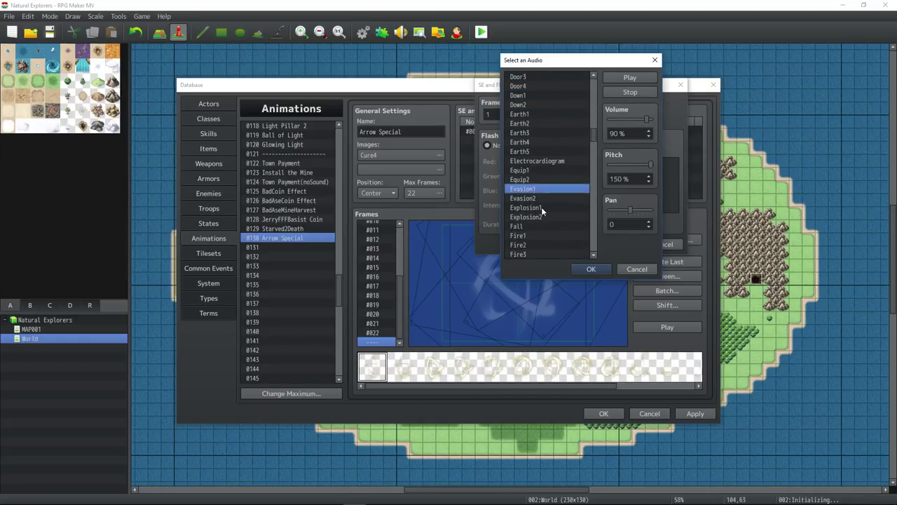
left_click(590, 269)
left_click(608, 243)
- Add a sound timing with Evasion1 at frame 3 and adjust its pitch
double_click(513, 141)
type("3")
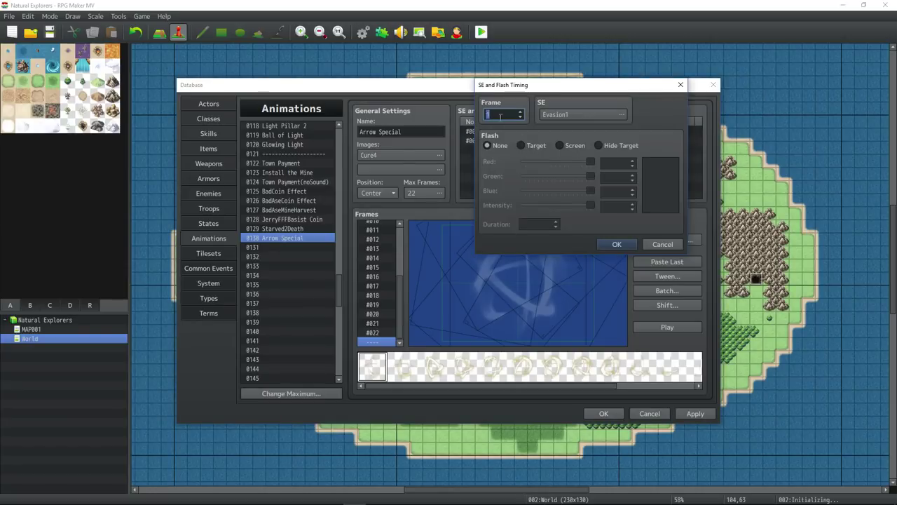
left_click(582, 115)
left_click(651, 174)
left_click(600, 268)
left_click(610, 244)
- Add two more Evasion1 sound timings at frames 5 and 7
double_click(504, 146)
left_click(621, 115)
left_click(550, 174)
left_click(546, 166)
left_click(591, 269)
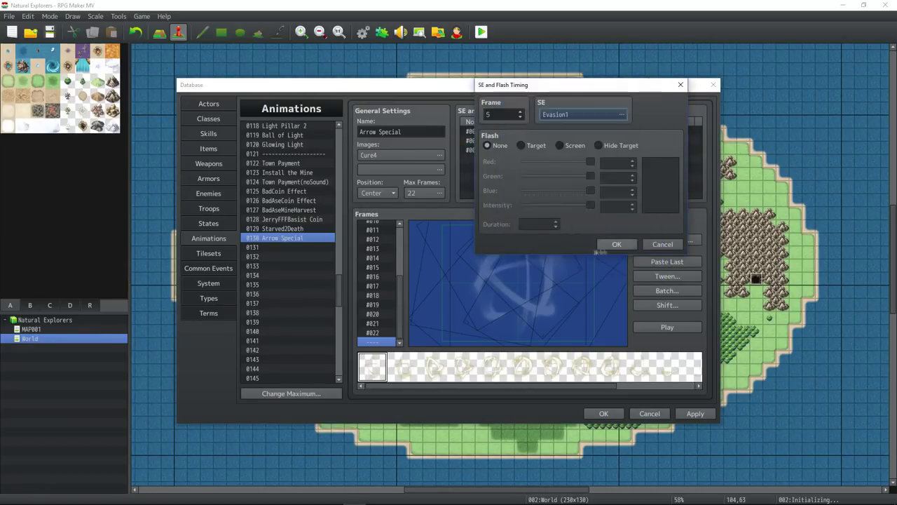
left_click(617, 244)
double_click(504, 156)
left_click(621, 115)
left_click(591, 269)
left_click(617, 244)
- Add the Heal2 sound effect at frame 9 with 130% pitch
double_click(505, 167)
left_click(621, 115)
scroll(555, 102, "down", 3)
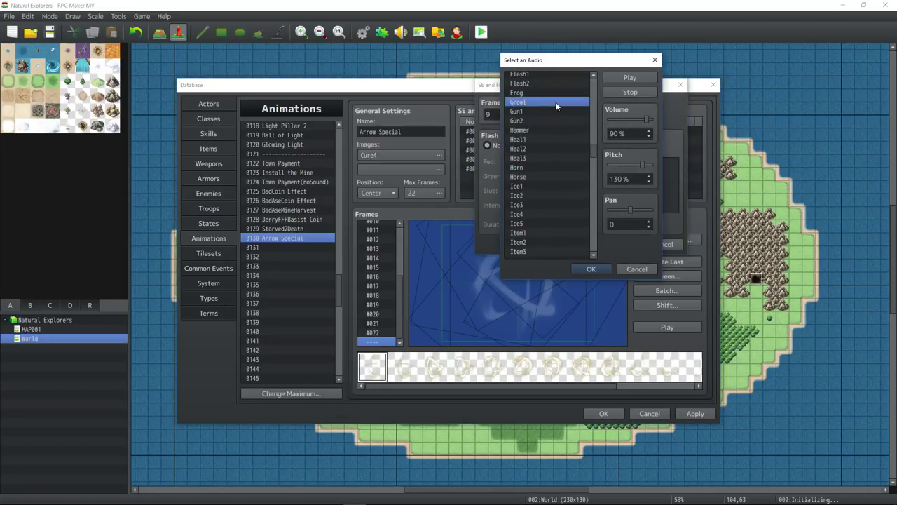
left_click(547, 149)
left_click(591, 269)
left_click(617, 244)
- Add the Magic1 sound effect at frame 11 with 130% pitch and play the animation
double_click(507, 176)
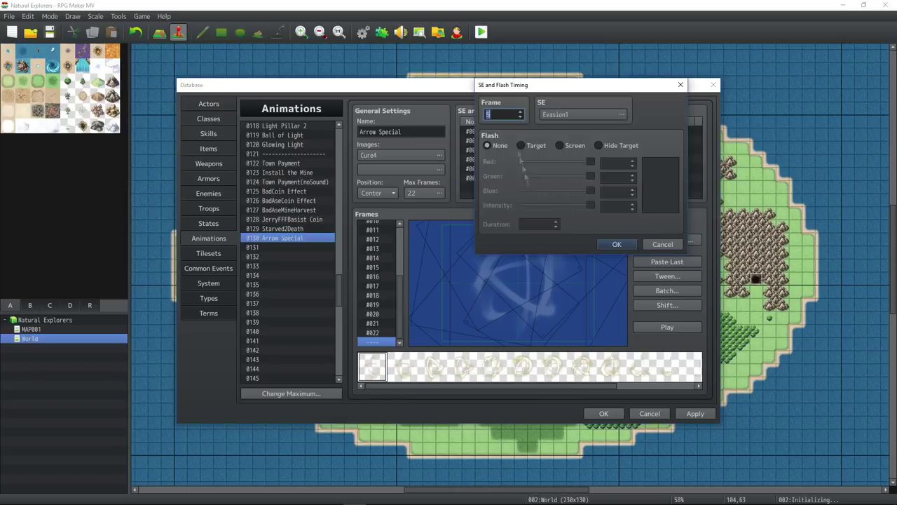
left_click(621, 114)
left_click(564, 212)
scroll(562, 188, "down", 10)
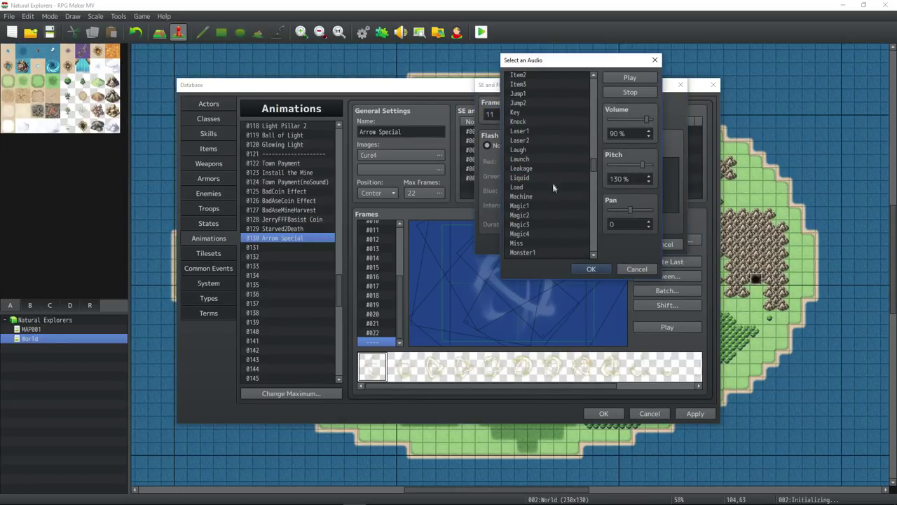
left_click(550, 178)
scroll(545, 172, "down", 2)
left_click(547, 170)
left_click(590, 269)
left_click(616, 244)
left_click(676, 327)
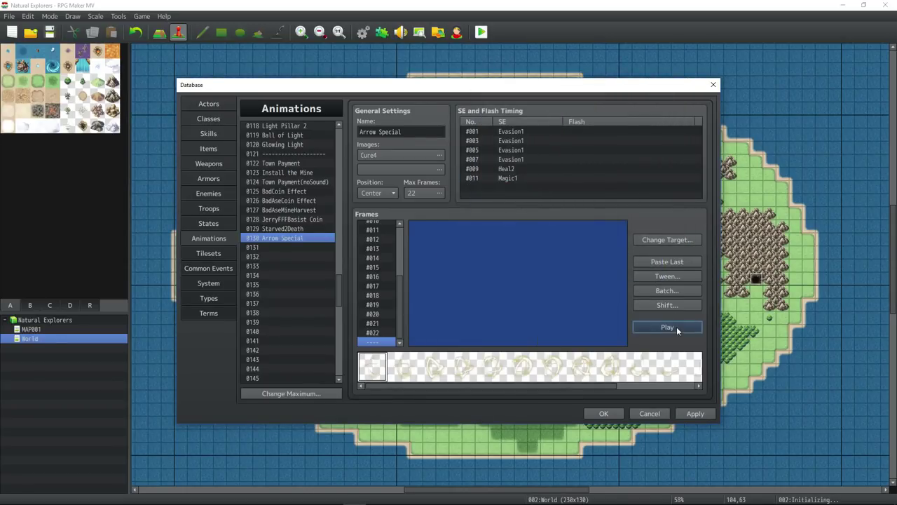
- Add the Absorb2 sound effect at frame 13 and play the animation again
double_click(519, 187)
left_click(581, 115)
left_click(569, 124)
left_click(561, 95)
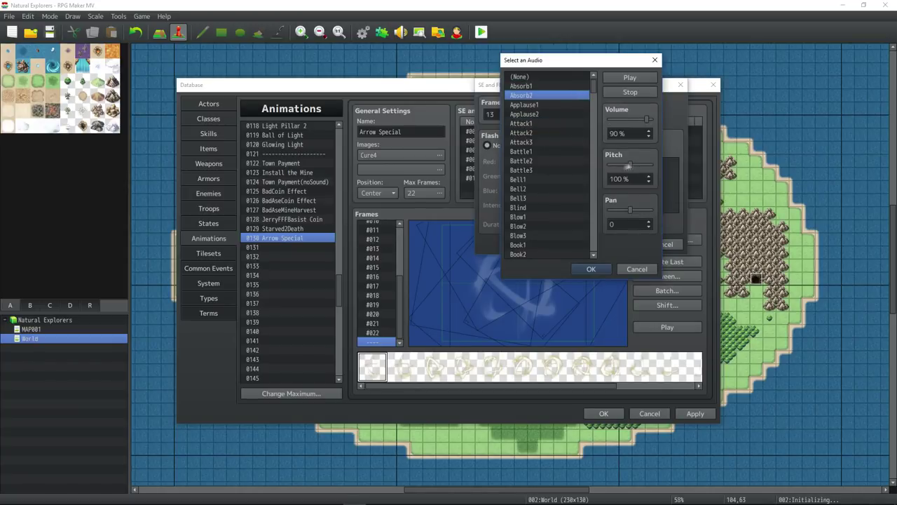
left_click(591, 269)
left_click(617, 244)
left_click(661, 327)
- Add the Raise1 sound effect at frame 15 with a raised pitch and play the animation
right_click(513, 193)
left_click(543, 198)
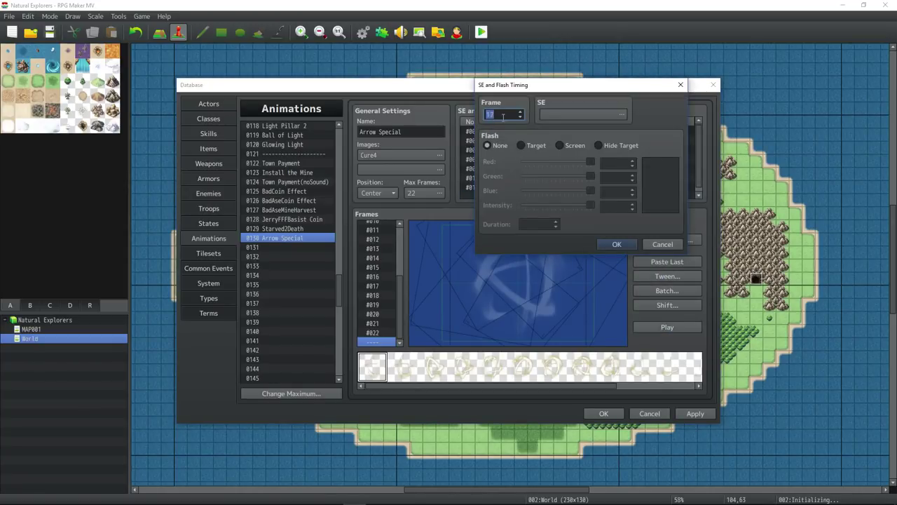
left_click(620, 114)
left_click(561, 85)
scroll(560, 202, "down", 3)
left_click_drag(592, 92, 591, 180)
scroll(552, 198, "down", 1)
scroll(552, 197, "down", 1)
left_click(546, 218)
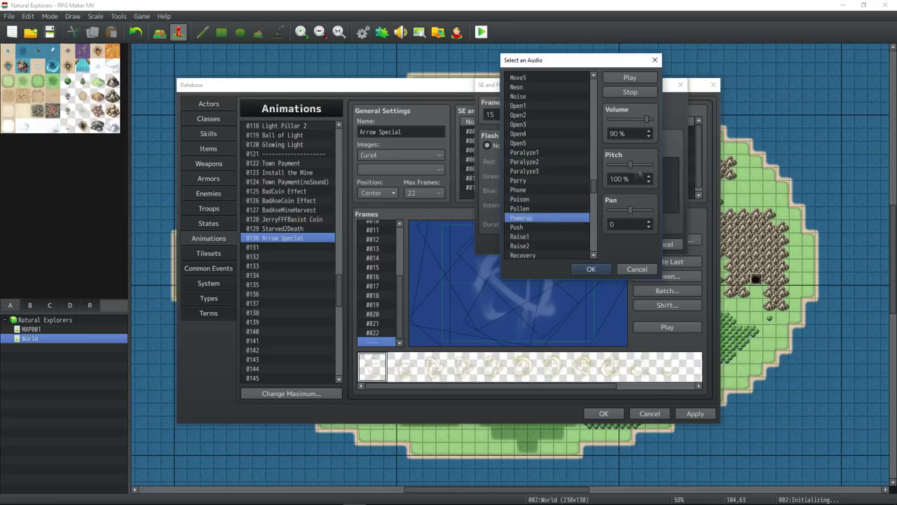
left_click(544, 235)
scroll(544, 236, "down", 2)
left_click_drag(630, 164, 639, 165)
left_click(591, 269)
left_click(624, 244)
left_click(661, 328)
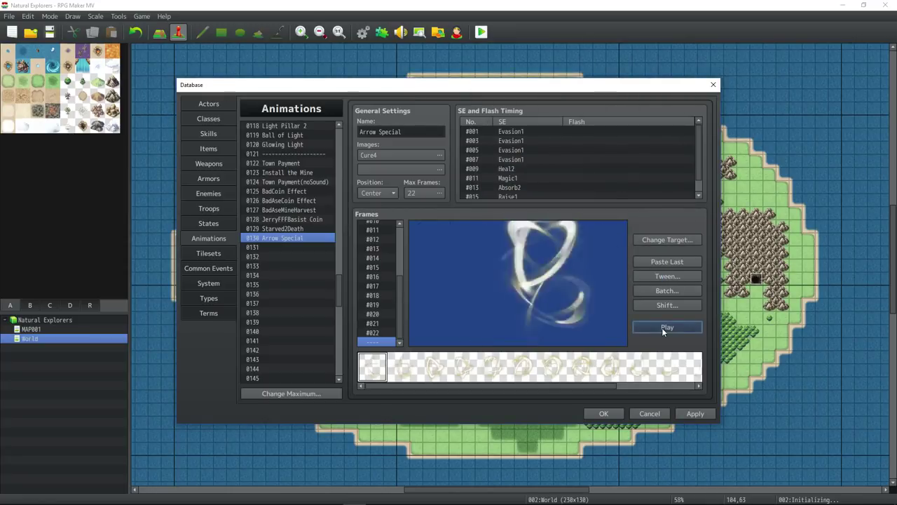
- Apply the sound timings and rename the animation Eat Food
left_click(693, 413)
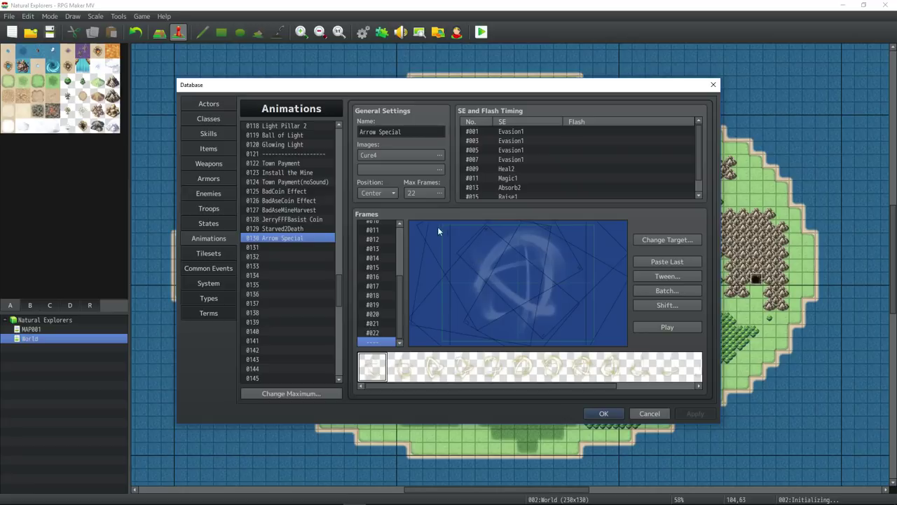
left_click(415, 132)
type("Eat Foo")
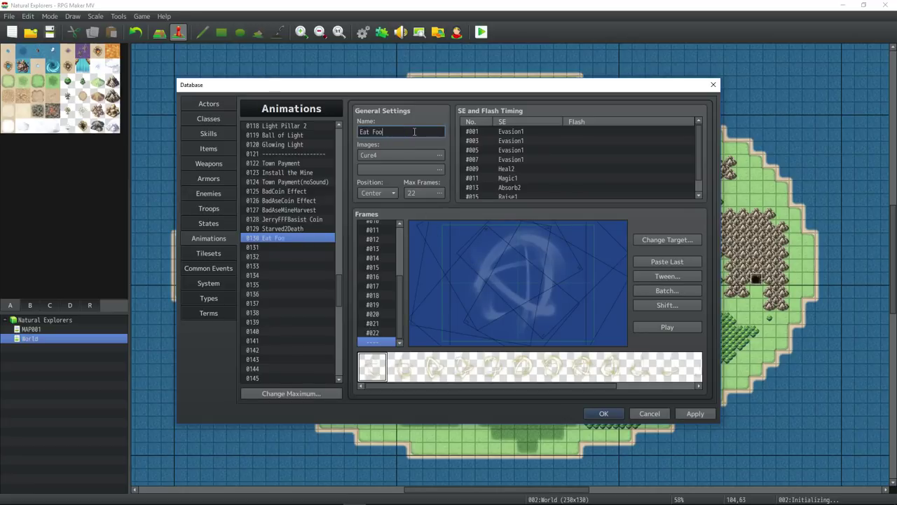
key("Return")
- Playtest a new game, walking the world map to drain the hunger bar and eating the Food item
left_click(481, 32)
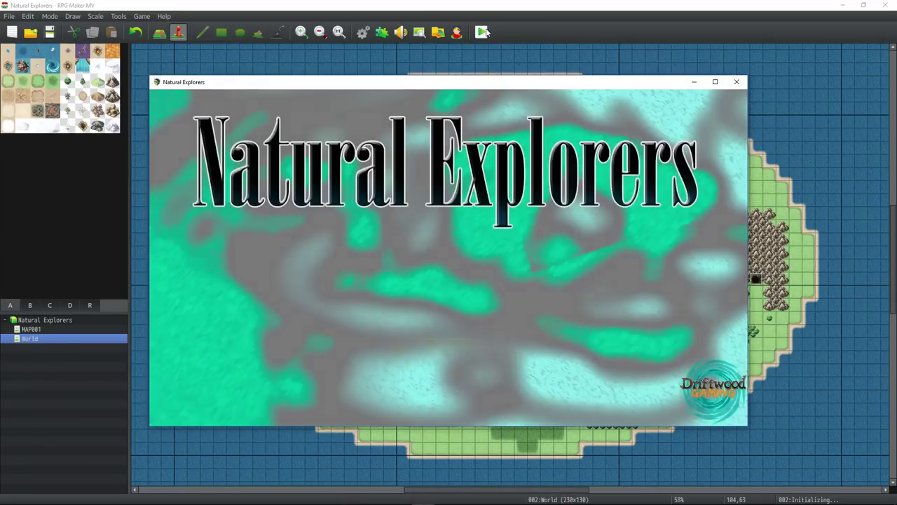
key("Return")
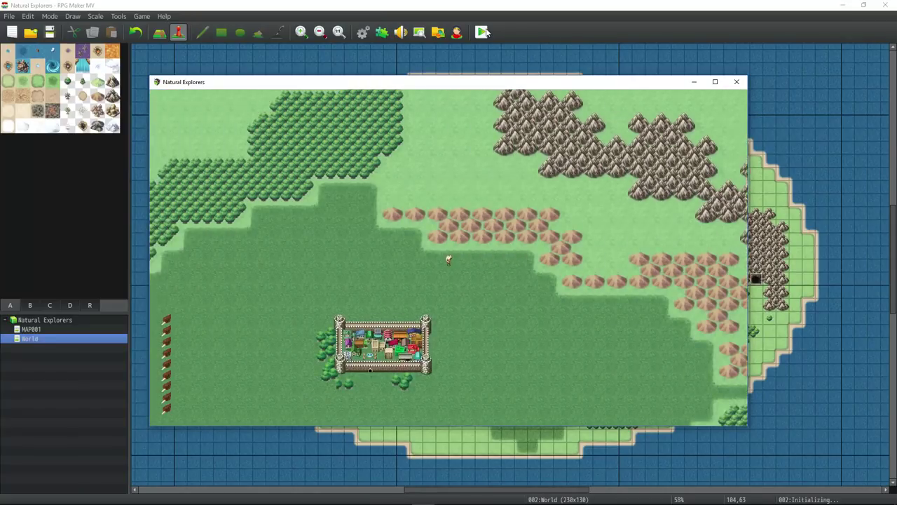
key("Right")
key("Up")
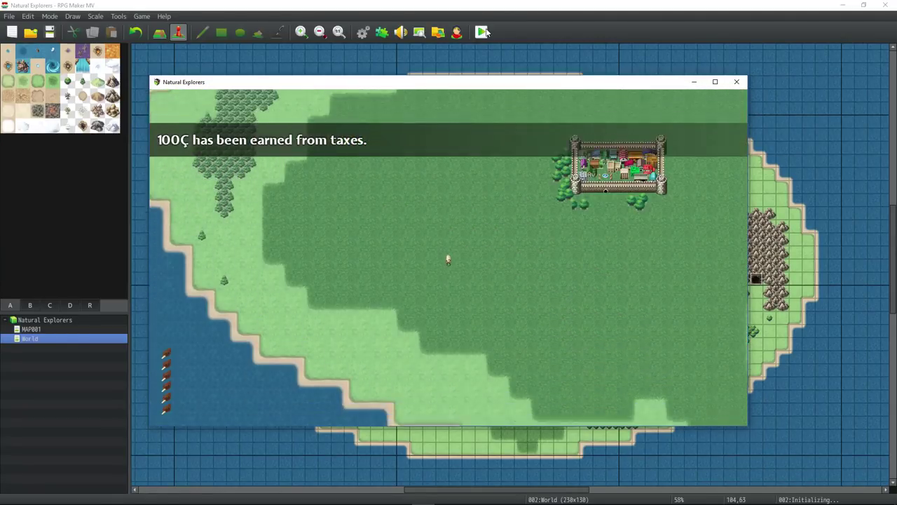
key("Escape")
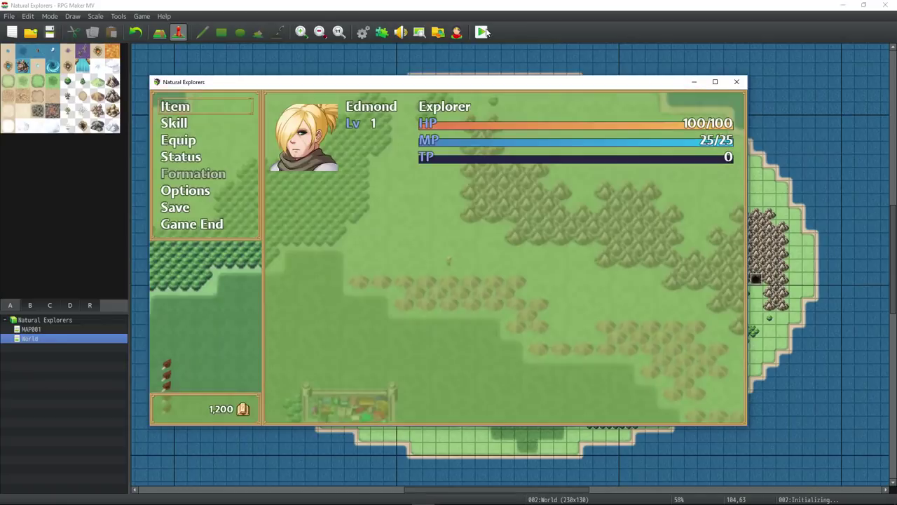
key("Return")
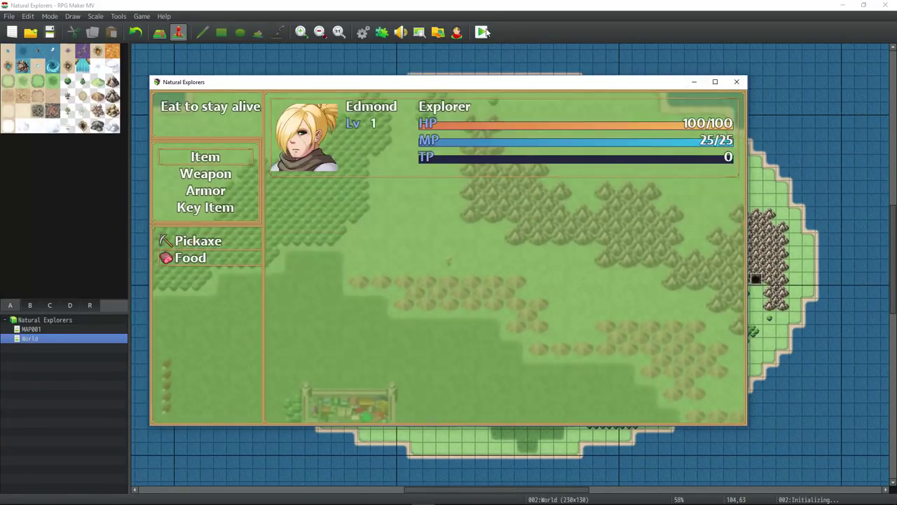
key("Return")
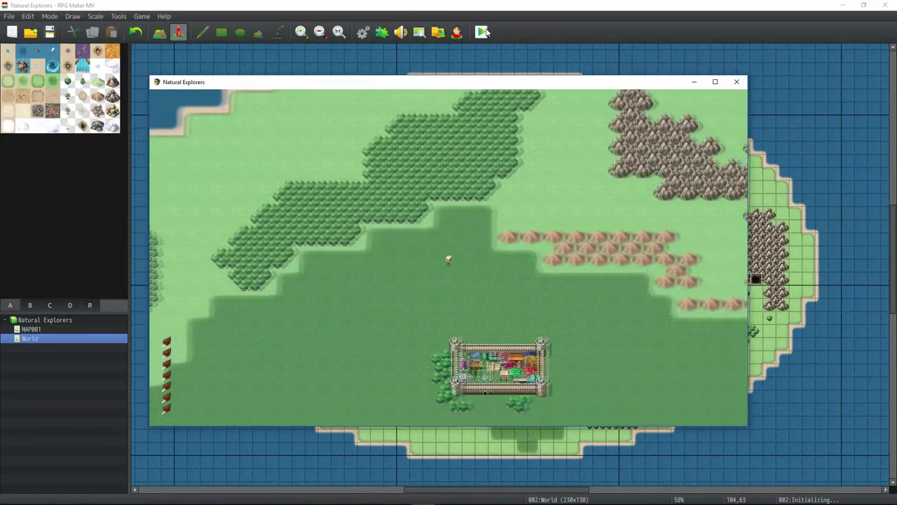
- Walk a loop around the walled town and use the Food item again to check its animation
key("Left")
key("Down")
key("Right")
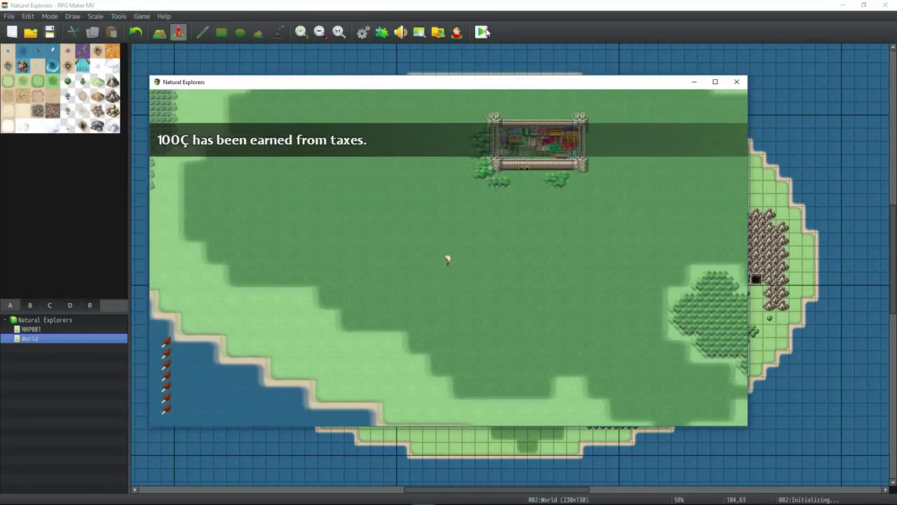
key("Right")
key("Up")
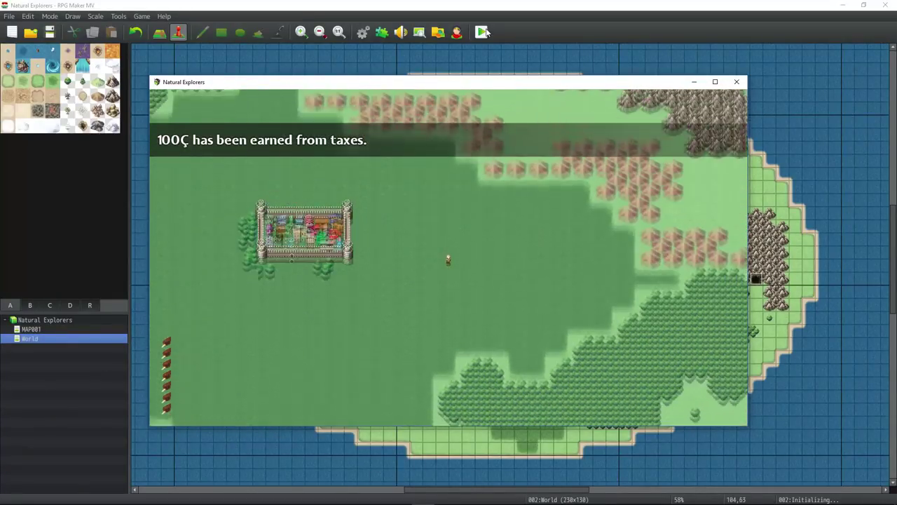
key("Left")
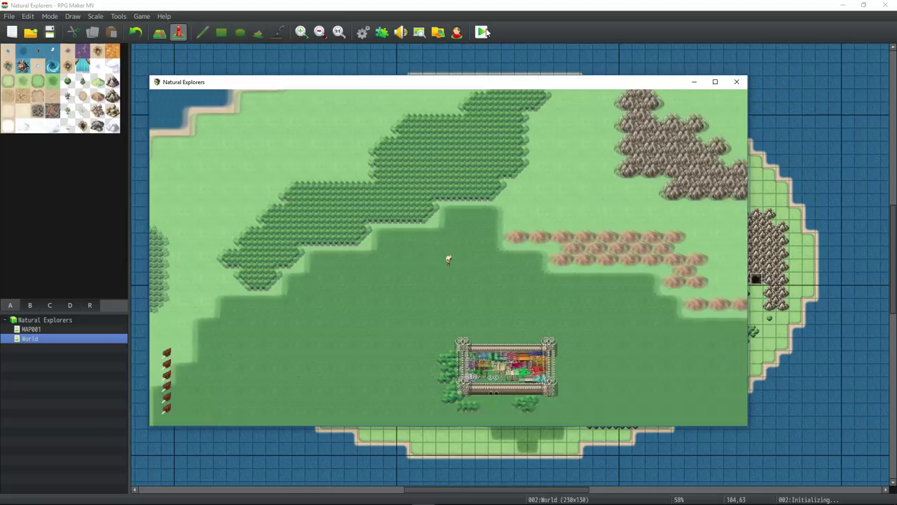
key("Escape")
key("Return")
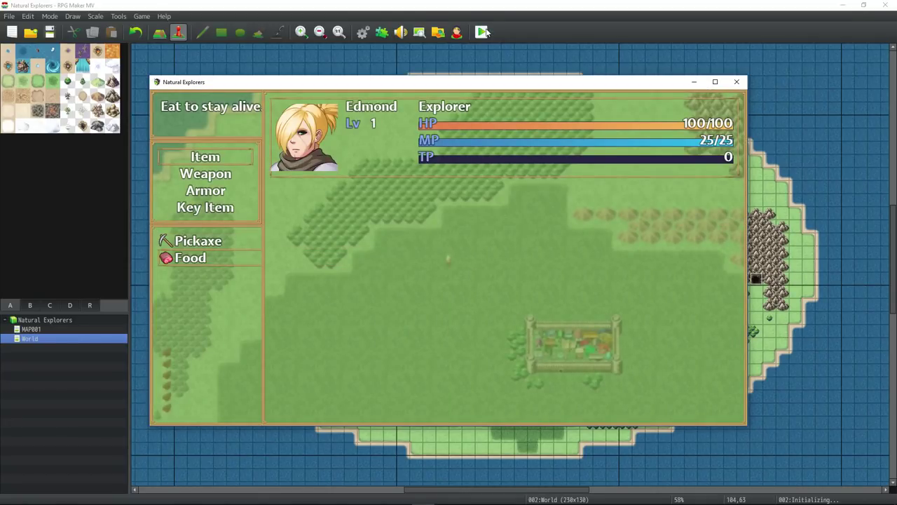
key("Return")
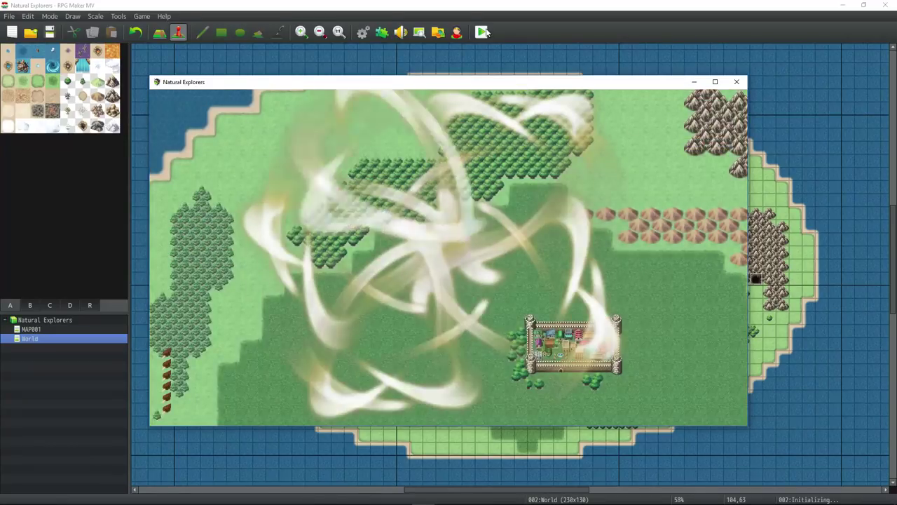
- Walk south and east of the town, and eat Food from the item menu
key("Down")
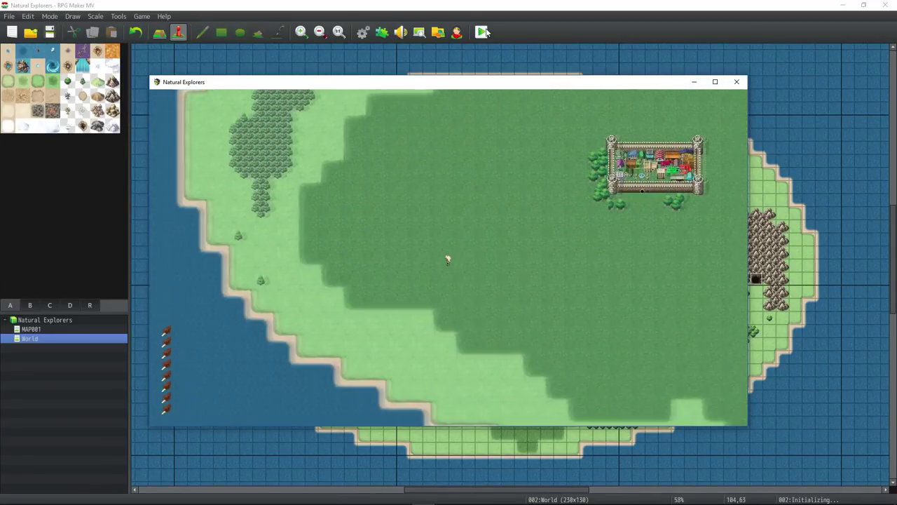
key("Right")
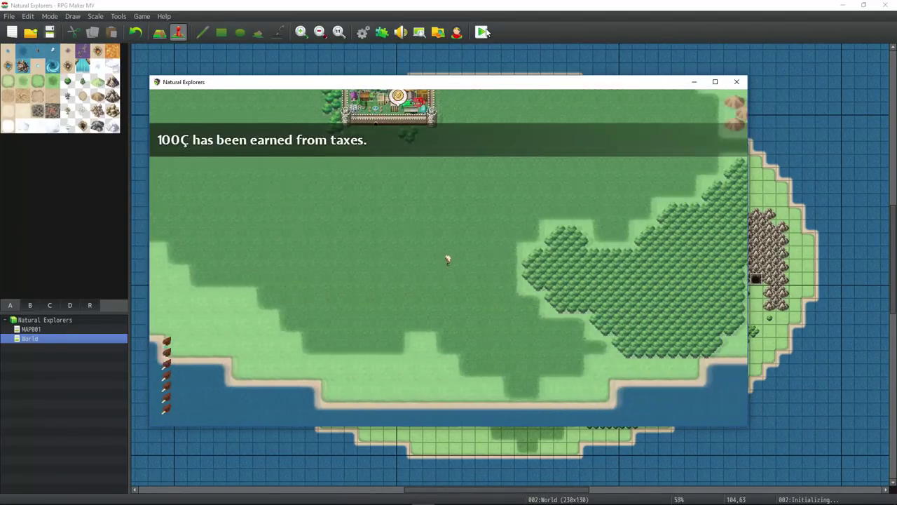
key("Escape")
key("Return")
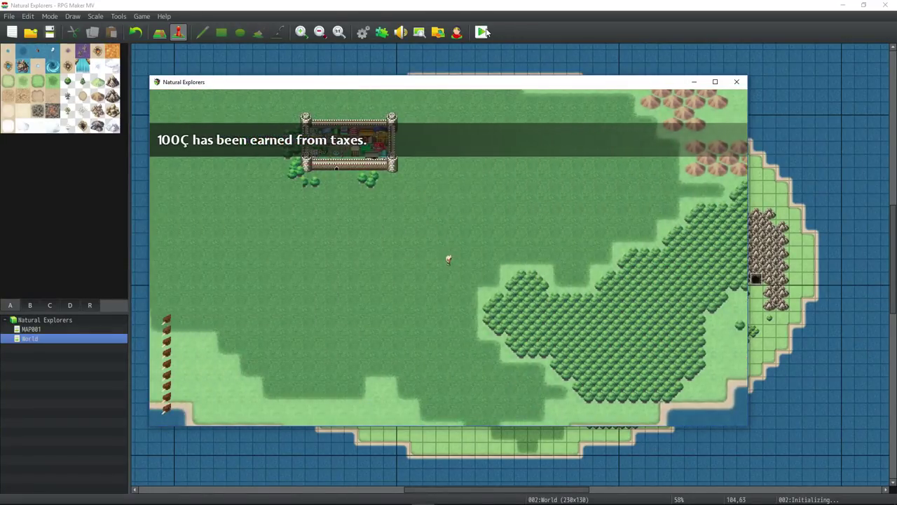
- Keep walking around the town to use up hunger, and eat Food once more
key("Left")
key("Up")
key("Right")
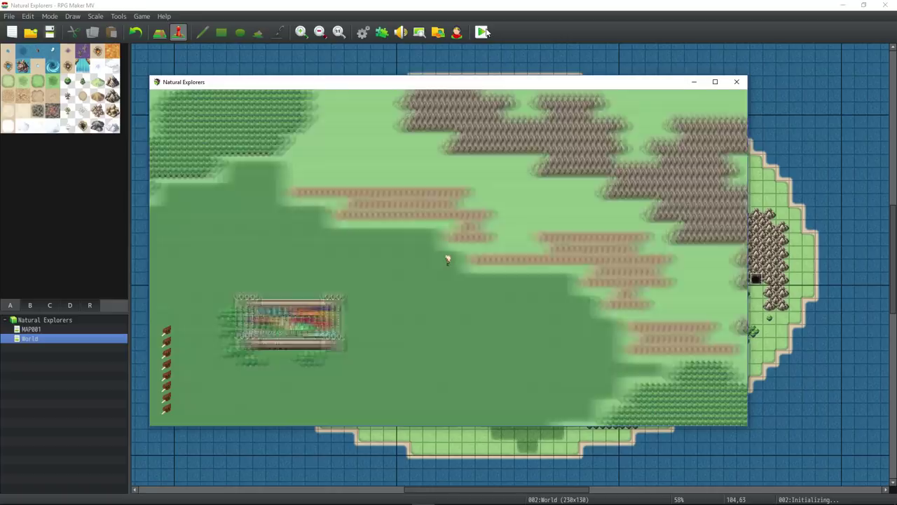
key("Down")
key("Left")
key("Escape")
key("Return")
key("Return")
key("Return")
key("Return")
- Walk across the plains east and north of the town to watch the hunger bar drain, and end the playtest
key("Up")
key("Right")
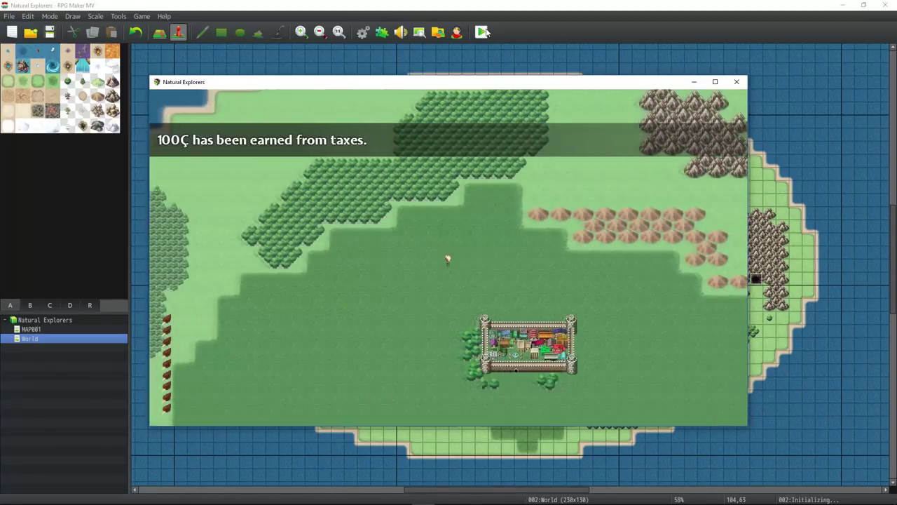
key("Right")
key("Down")
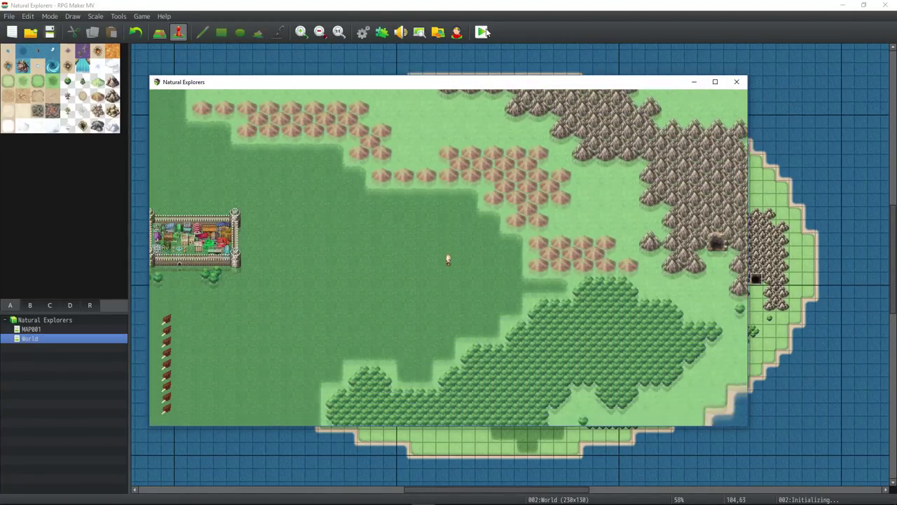
key("Left")
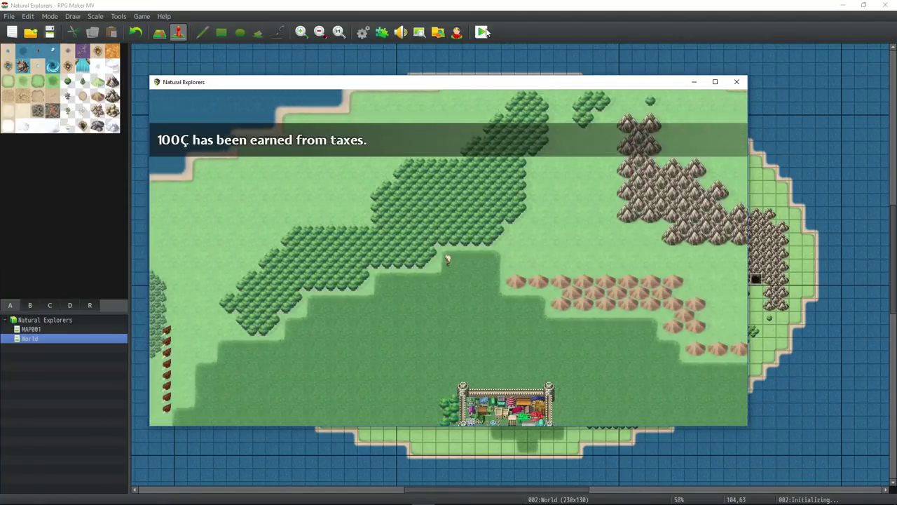
key("Right")
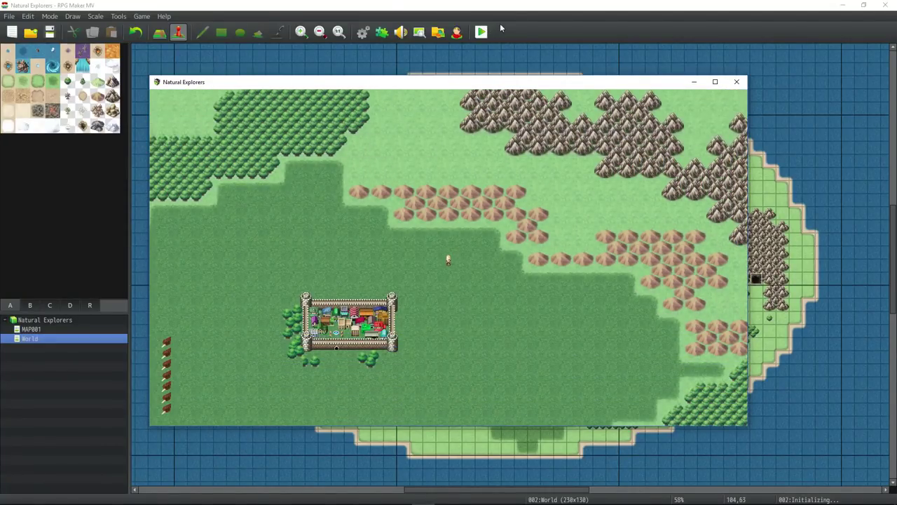
left_click(736, 82)
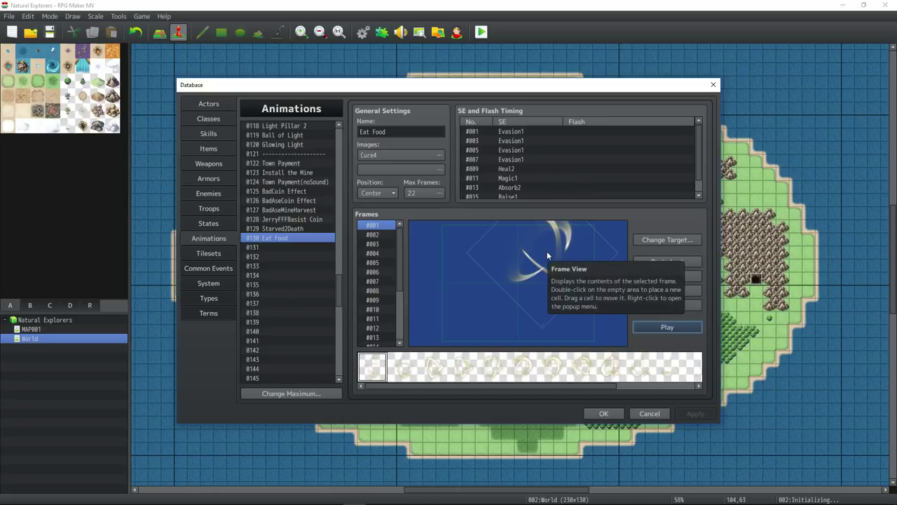
- Confirm the Eat Food animation in the database and save the project
left_click(601, 412)
left_click(54, 37)
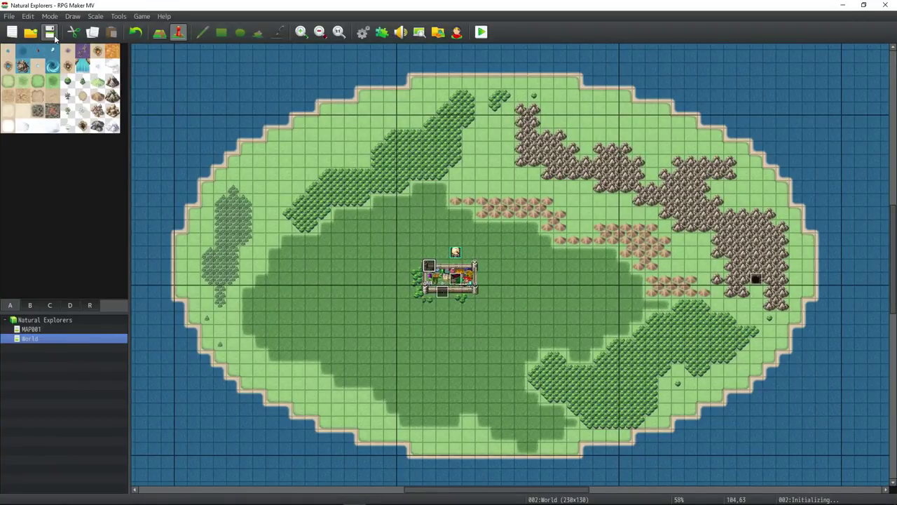